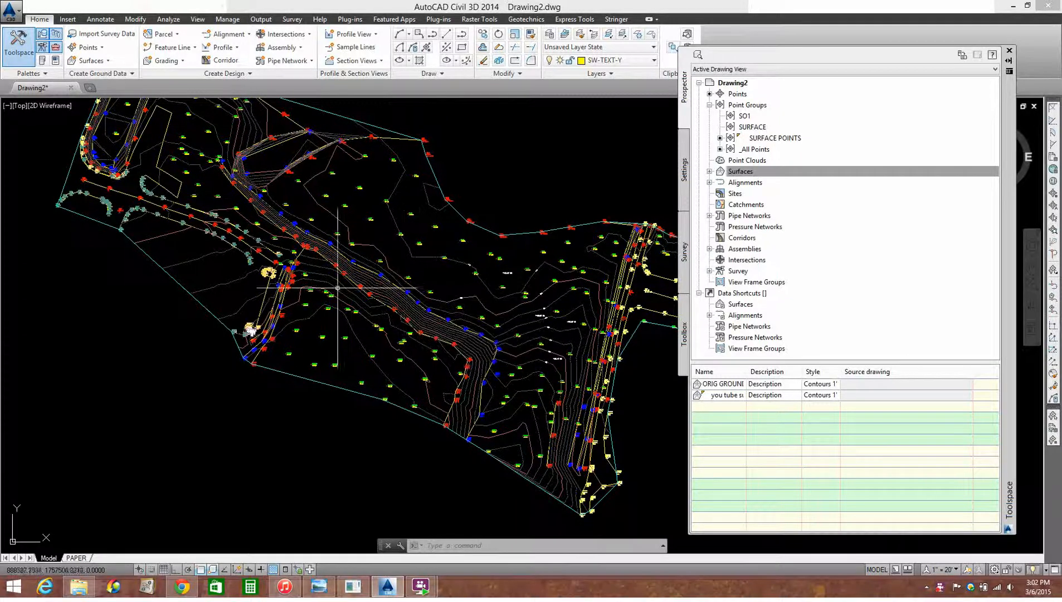
Start a polyline at the end of the existing road centerline, with vertices near point 8375 and between points 205045 and 205050
{"action": "mouse_move", "coordinate": [314, 249]}
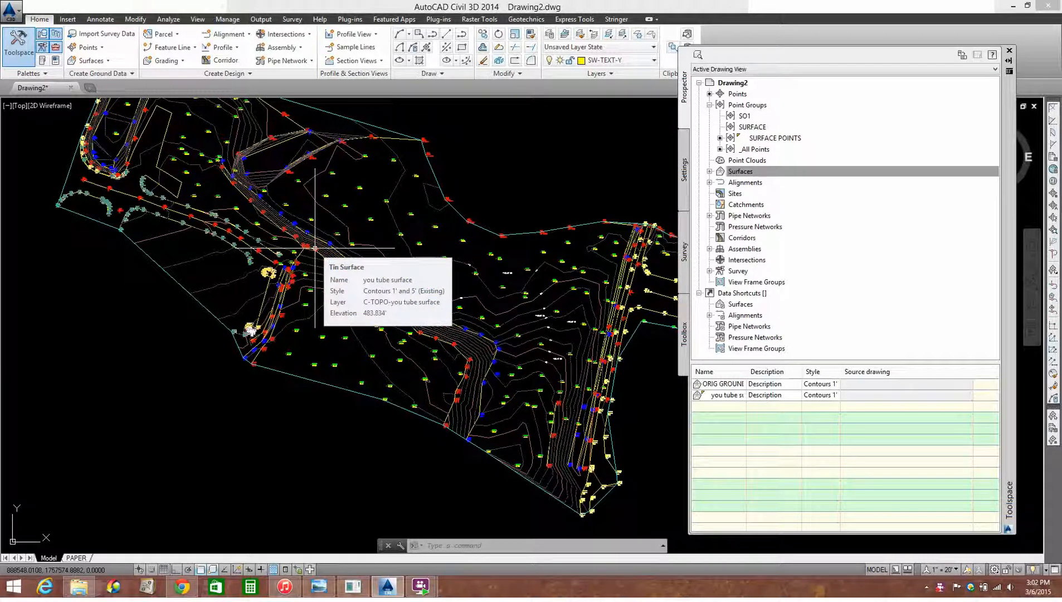
{"action": "type", "text": "pl"}
{"action": "key", "text": "Return"}
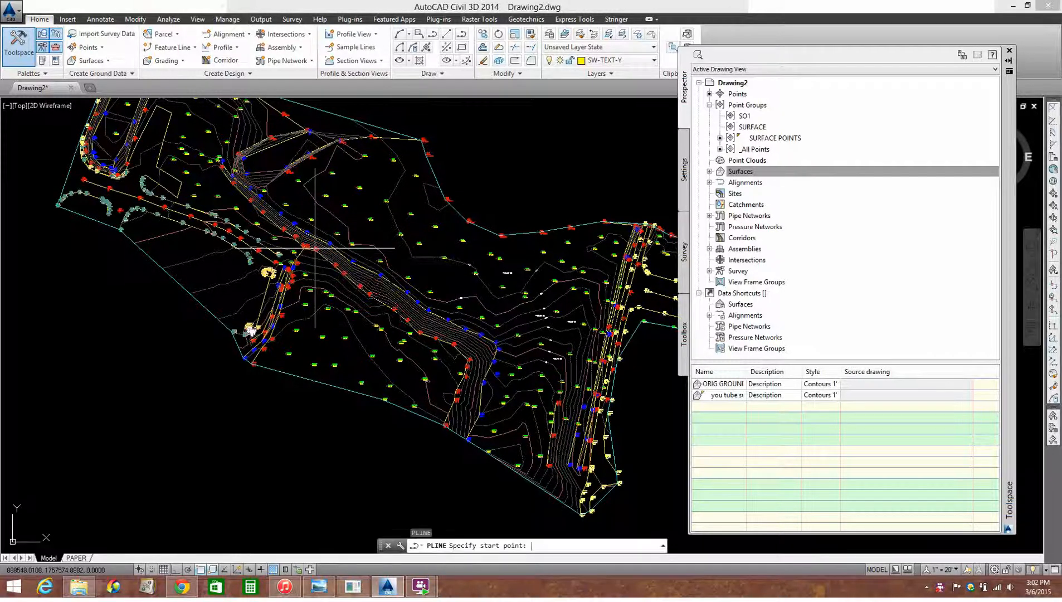
{"action": "scroll", "coordinate": [252, 276], "scroll_direction": "up", "scroll_amount": 6}
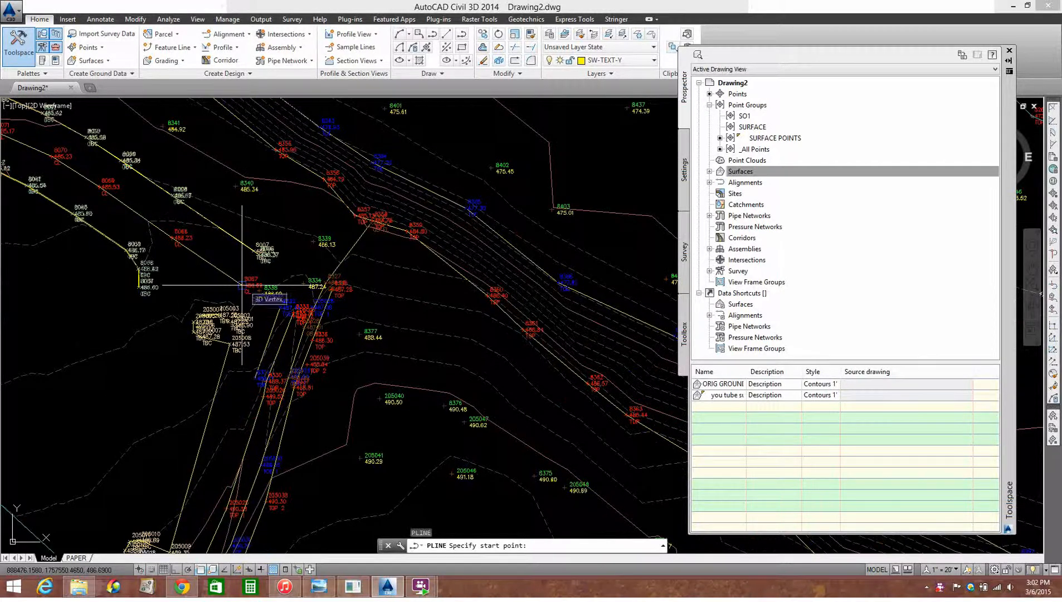
{"action": "left_click", "coordinate": [318, 325]}
{"action": "scroll", "coordinate": [318, 325], "scroll_direction": "down", "scroll_amount": 1}
{"action": "scroll", "coordinate": [379, 356], "scroll_direction": "down", "scroll_amount": 2}
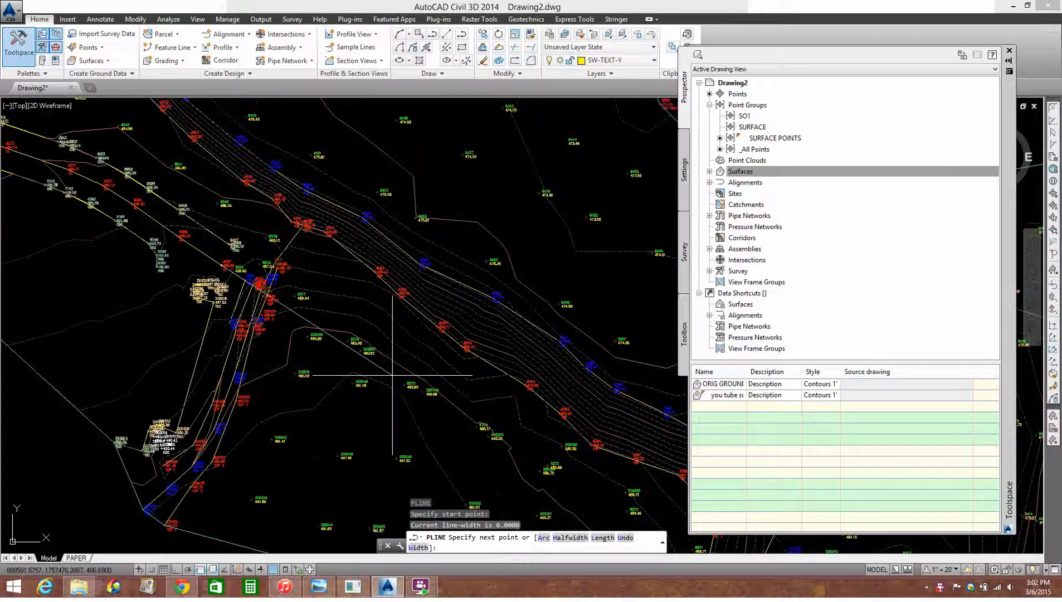
{"action": "left_click", "coordinate": [398, 375]}
{"action": "scroll", "coordinate": [367, 499], "scroll_direction": "up", "scroll_amount": 2}
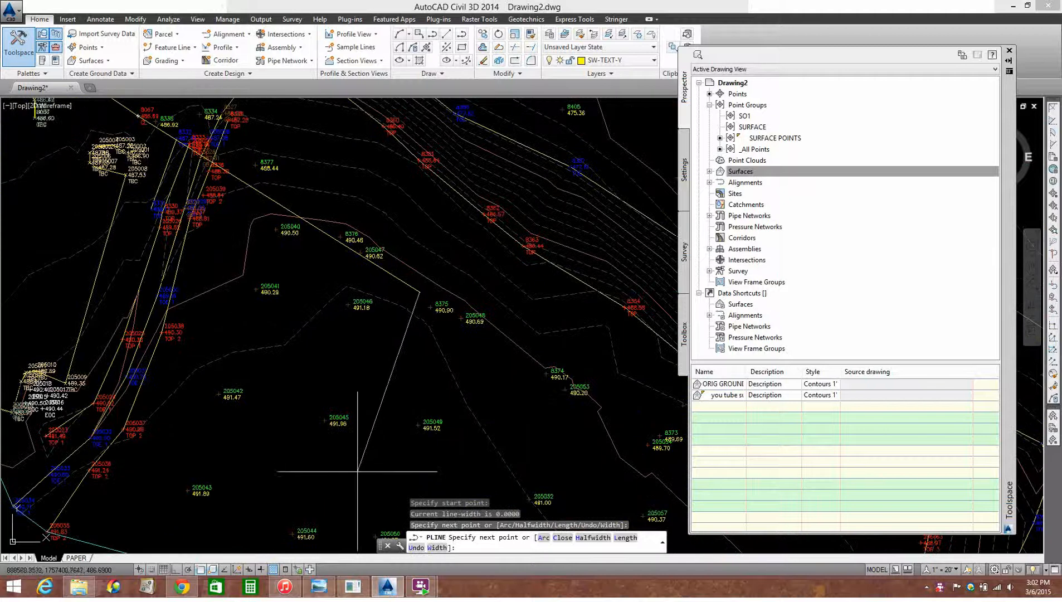
{"action": "left_click", "coordinate": [344, 488]}
Extend the polyline southeast across the slopes to a last vertex between points 205108 and 205102, and finish it
{"action": "scroll", "coordinate": [345, 485], "scroll_direction": "down", "scroll_amount": 4}
{"action": "middle_click_drag", "start_coordinate": [438, 442], "coordinate": [276, 295]}
{"action": "scroll", "coordinate": [282, 302], "scroll_direction": "down", "scroll_amount": 2}
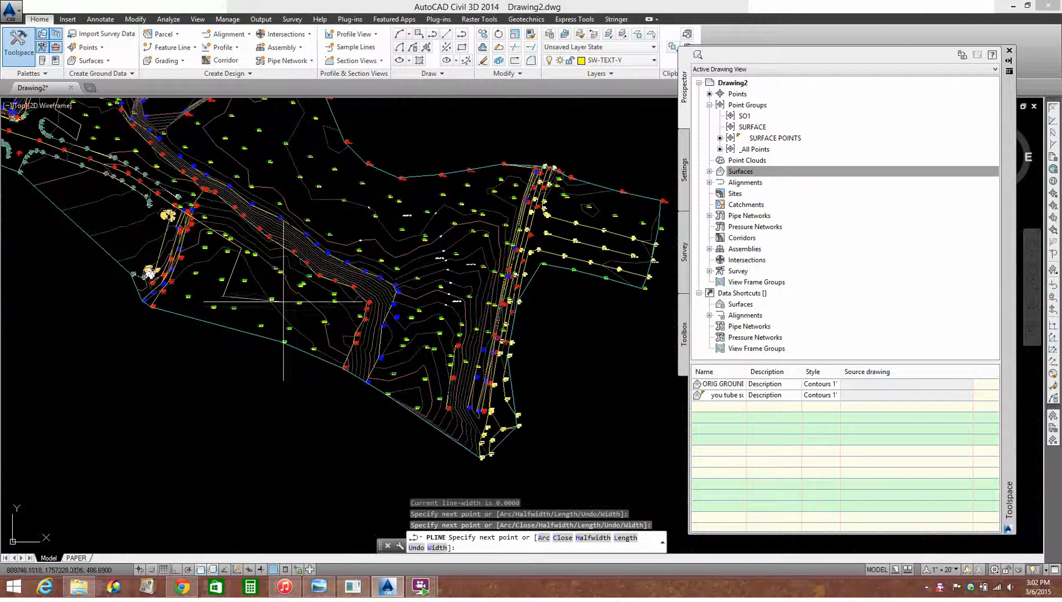
{"action": "scroll", "coordinate": [508, 438], "scroll_direction": "up", "scroll_amount": 4}
{"action": "scroll", "coordinate": [482, 398], "scroll_direction": "up", "scroll_amount": 4}
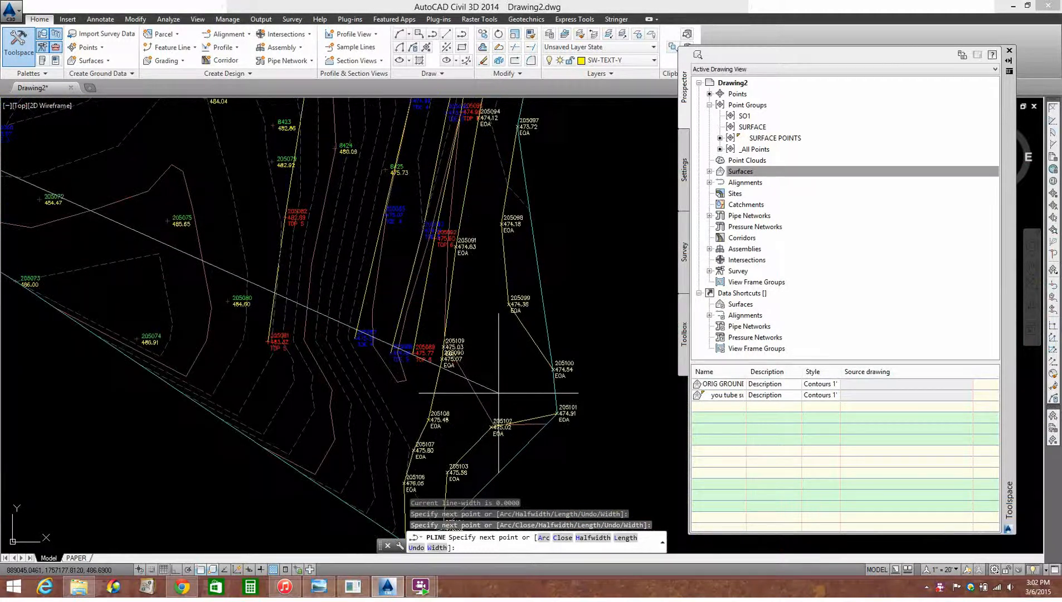
{"action": "left_click", "coordinate": [471, 416]}
{"action": "key", "text": "Return"}
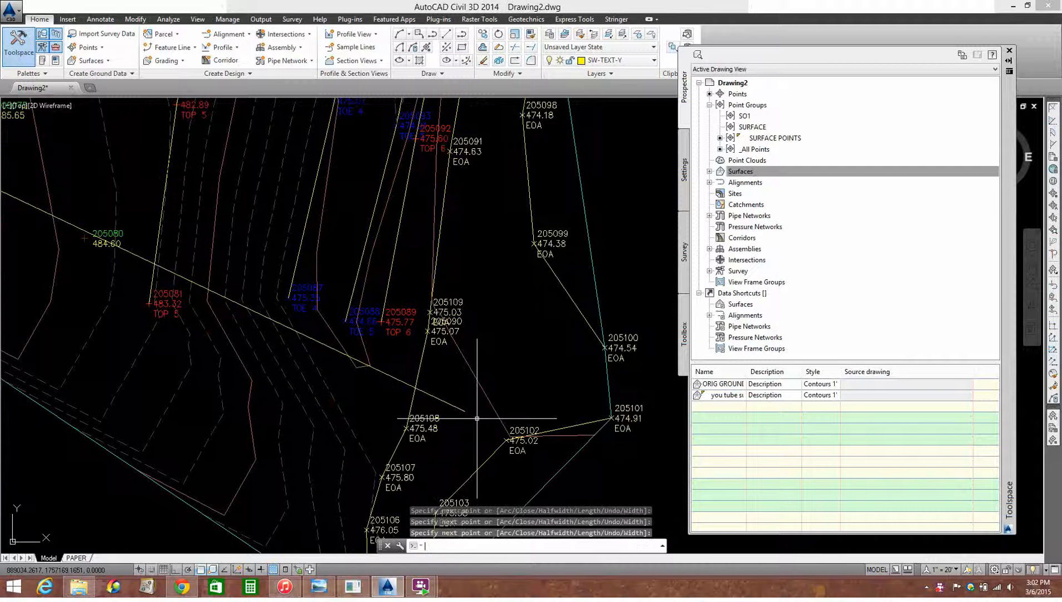
Begin creating an alignment from the drawn polyline and accept its direction
{"action": "scroll", "coordinate": [275, 345], "scroll_direction": "down", "scroll_amount": 7}
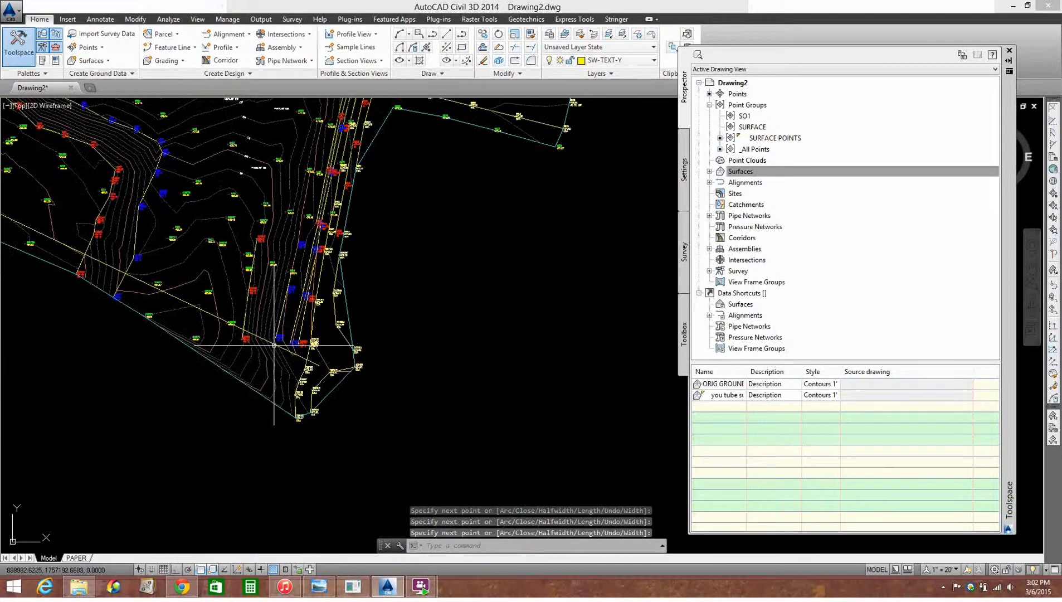
{"action": "scroll", "coordinate": [274, 345], "scroll_direction": "down", "scroll_amount": 2}
{"action": "middle_click_drag", "start_coordinate": [277, 292], "coordinate": [524, 362]}
{"action": "scroll", "coordinate": [523, 362], "scroll_direction": "down", "scroll_amount": 2}
{"action": "scroll", "coordinate": [371, 307], "scroll_direction": "up", "scroll_amount": 4}
{"action": "middle_click_drag", "start_coordinate": [429, 340], "coordinate": [282, 266]}
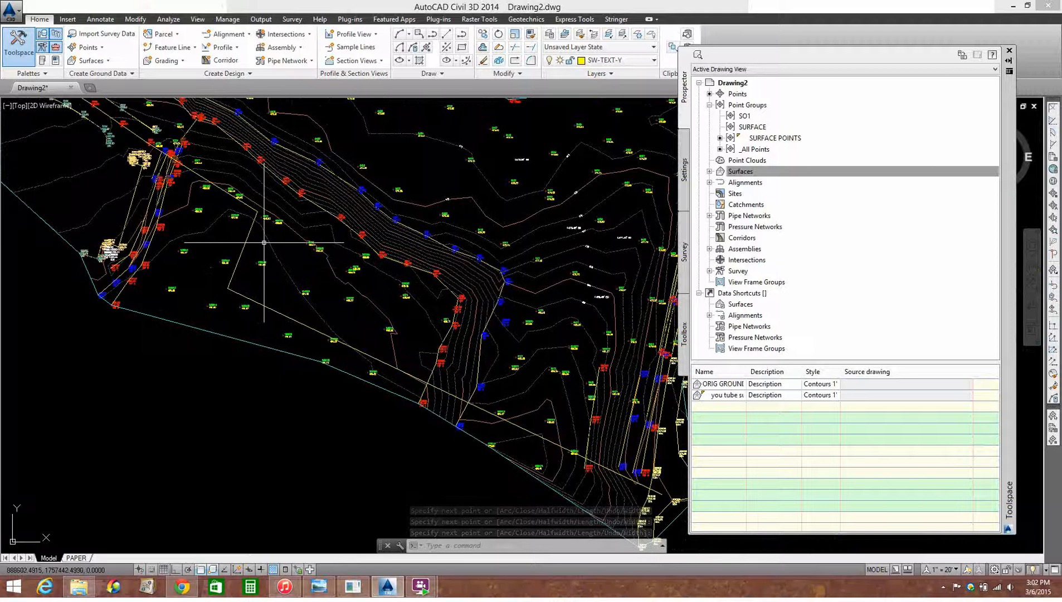
{"action": "mouse_move", "coordinate": [264, 243]}
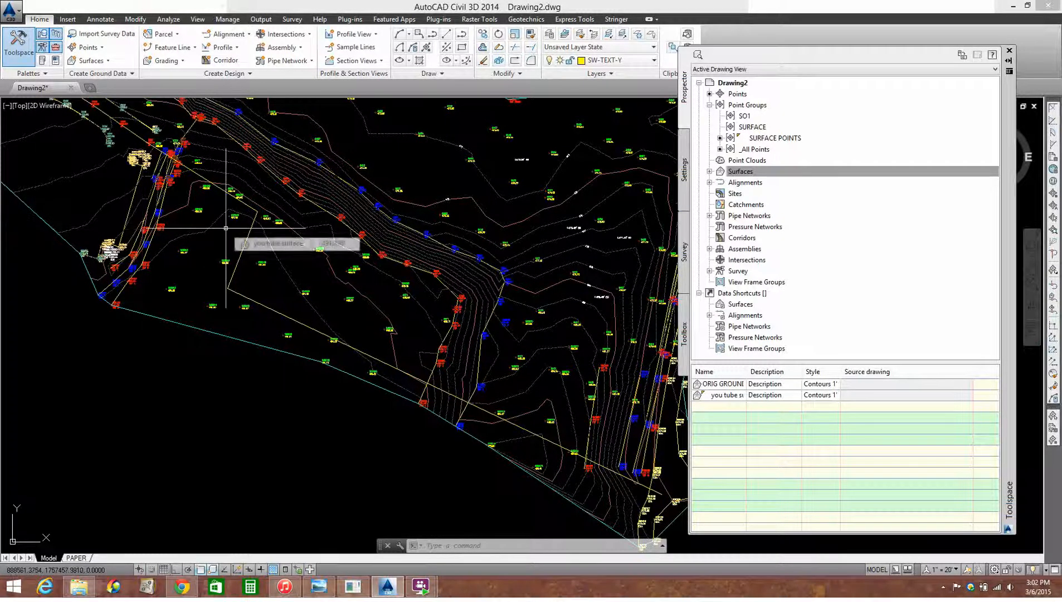
{"action": "left_click", "coordinate": [229, 38]}
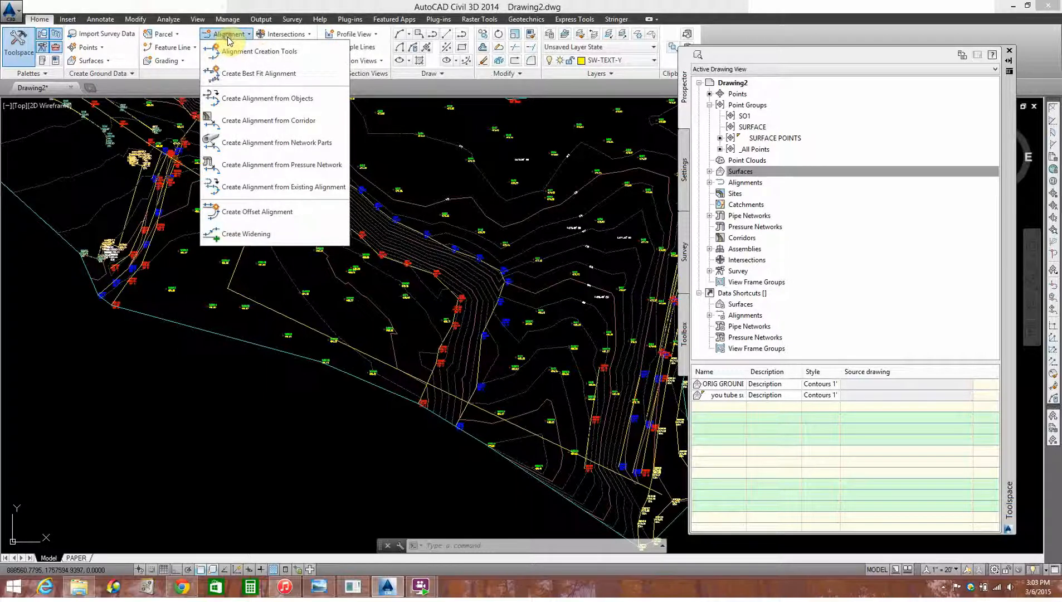
{"action": "left_click", "coordinate": [234, 101]}
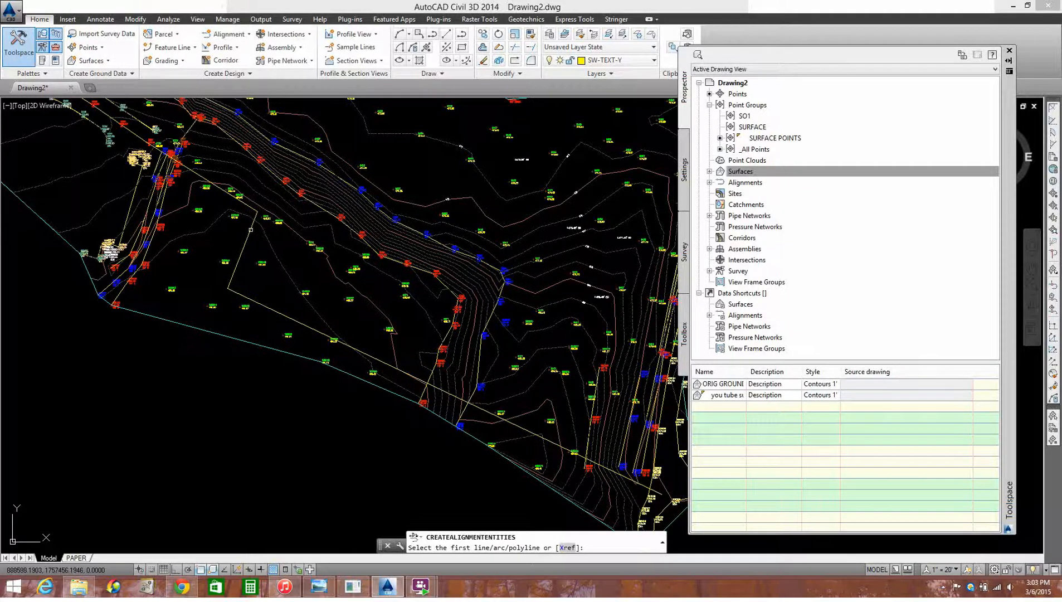
{"action": "left_click", "coordinate": [251, 230]}
{"action": "middle_click_drag", "start_coordinate": [266, 250], "coordinate": [278, 265]}
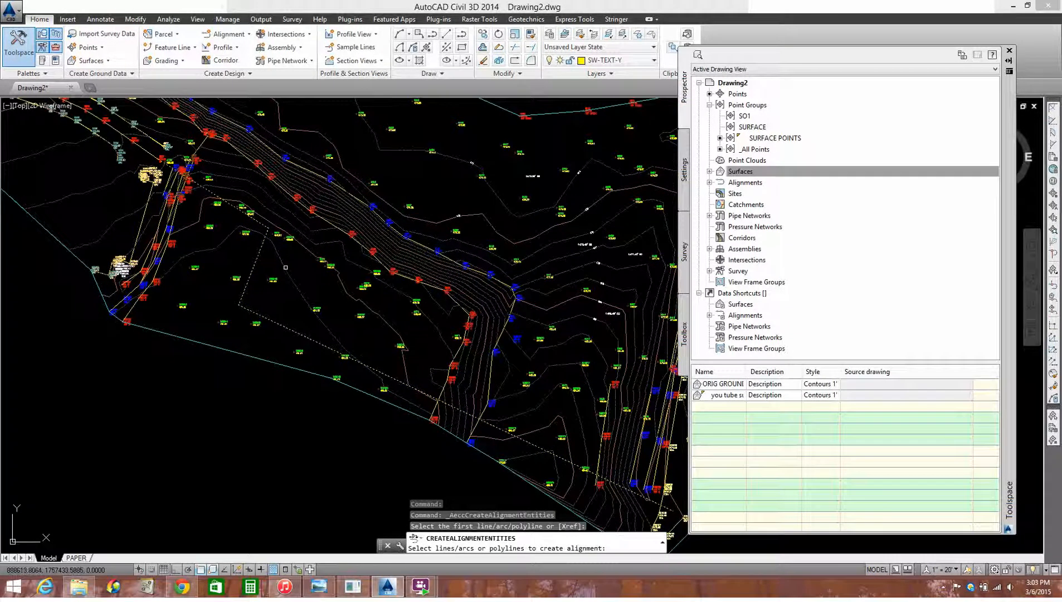
{"action": "key", "text": "Return"}
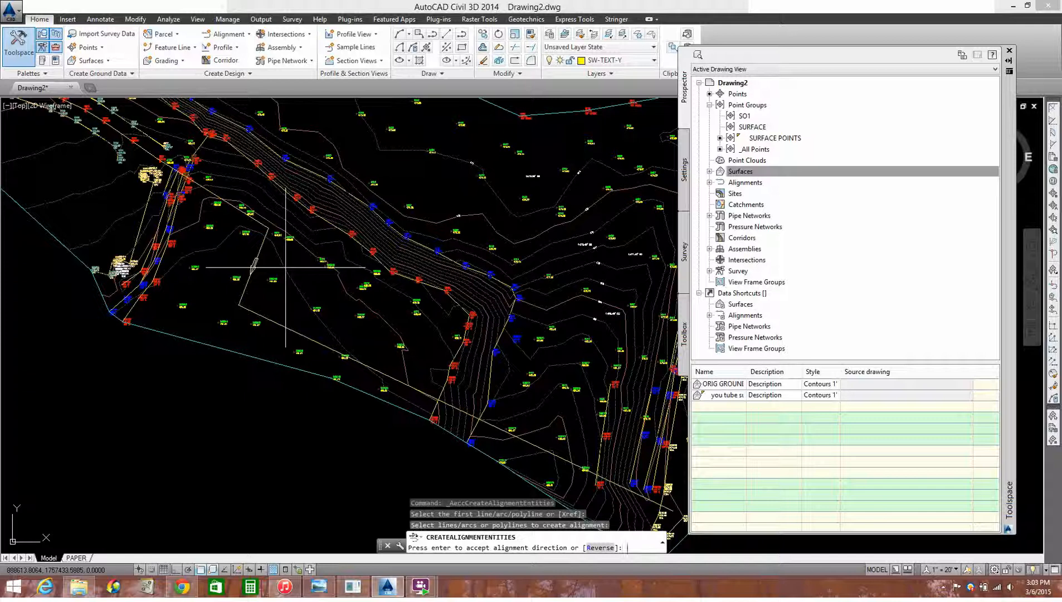
{"action": "scroll", "coordinate": [250, 265], "scroll_direction": "up", "scroll_amount": 5}
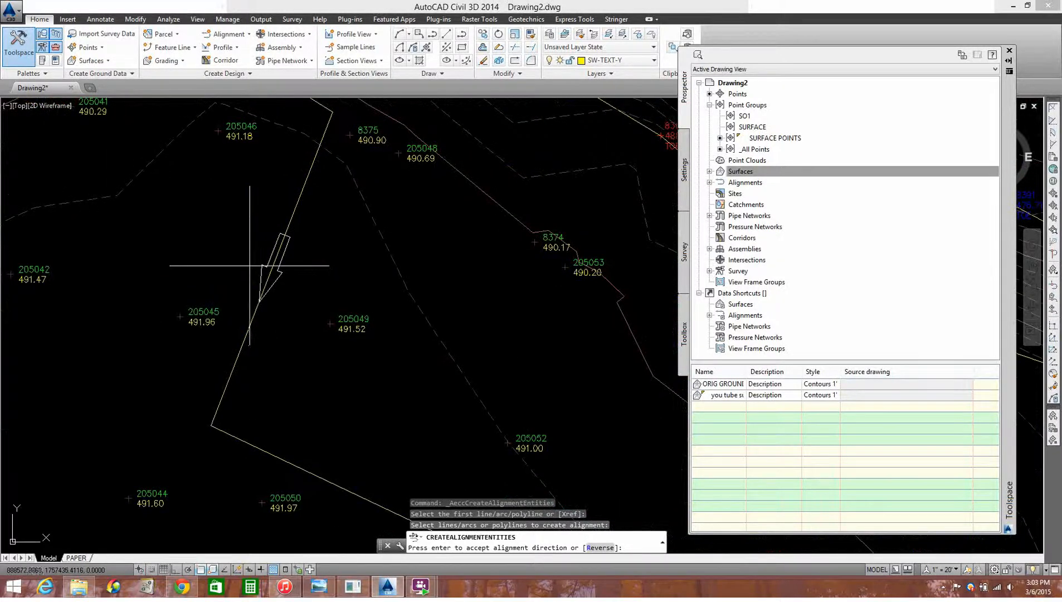
{"action": "scroll", "coordinate": [268, 261], "scroll_direction": "down", "scroll_amount": 6}
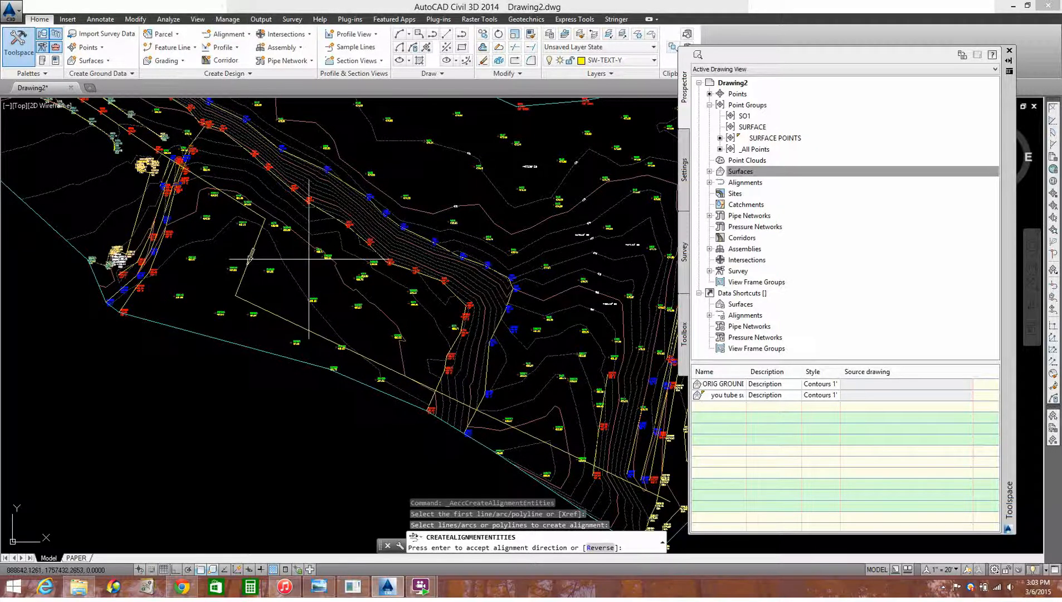
{"action": "key", "text": "Return"}
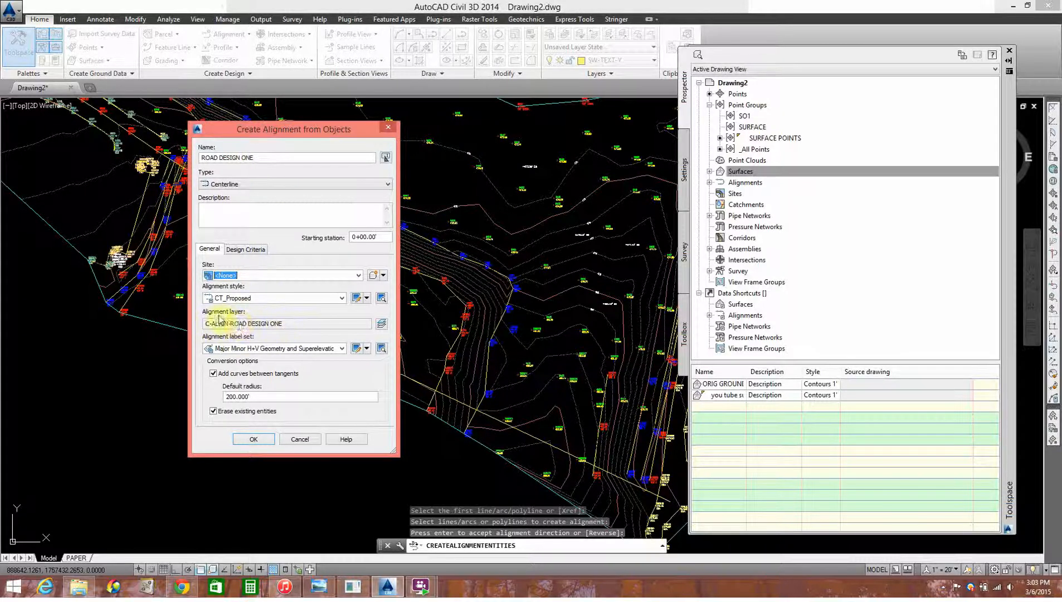
Name the alignment ROAD DESIGN ONE, keep the CT_Proposed style, set the default curve radius to 25 and create it
{"action": "left_click", "coordinate": [261, 299]}
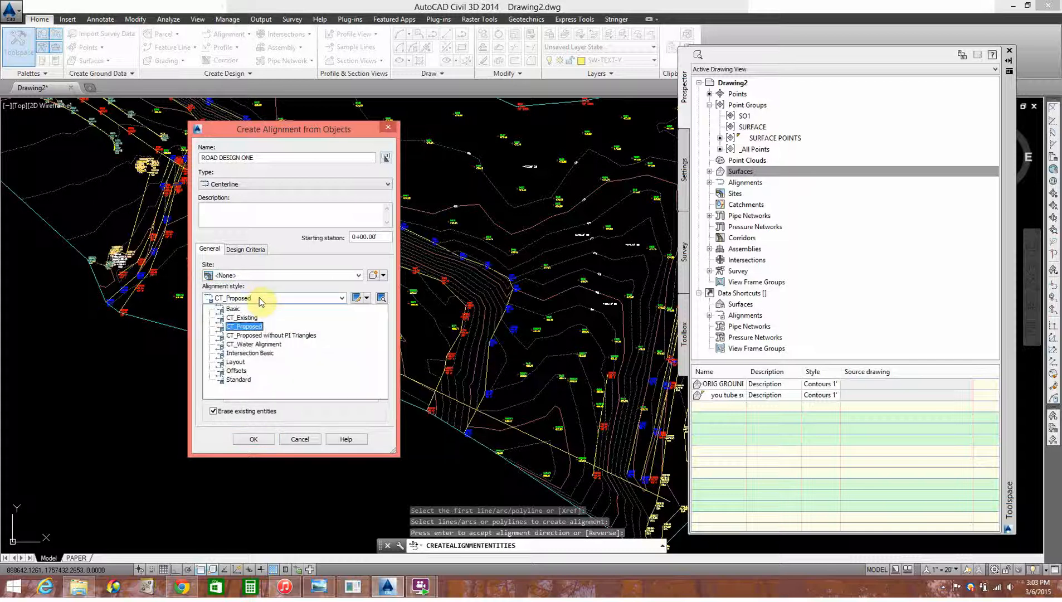
{"action": "left_click", "coordinate": [261, 300]}
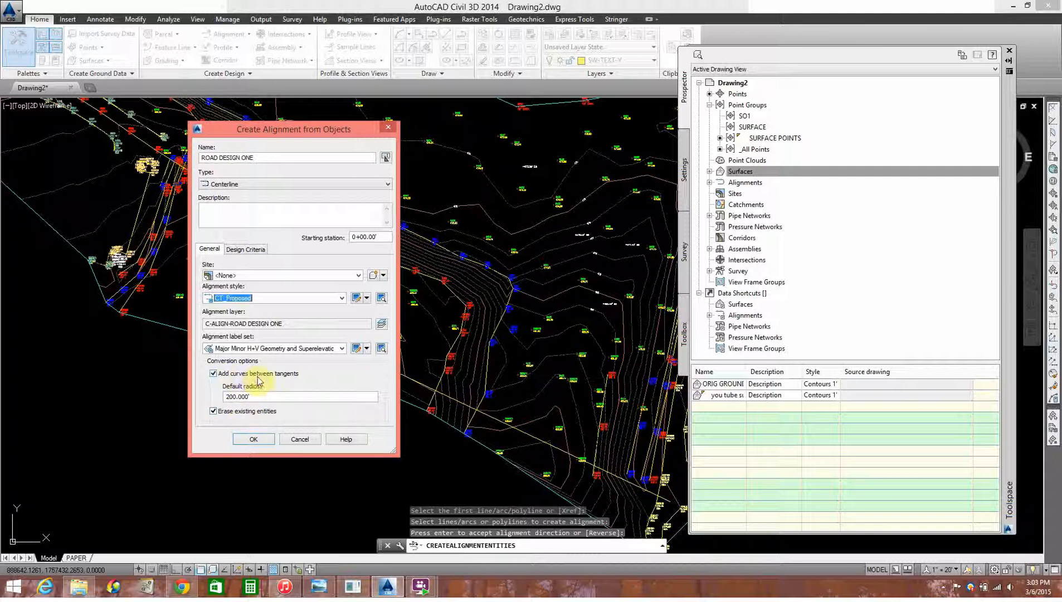
{"action": "left_click", "coordinate": [264, 393]}
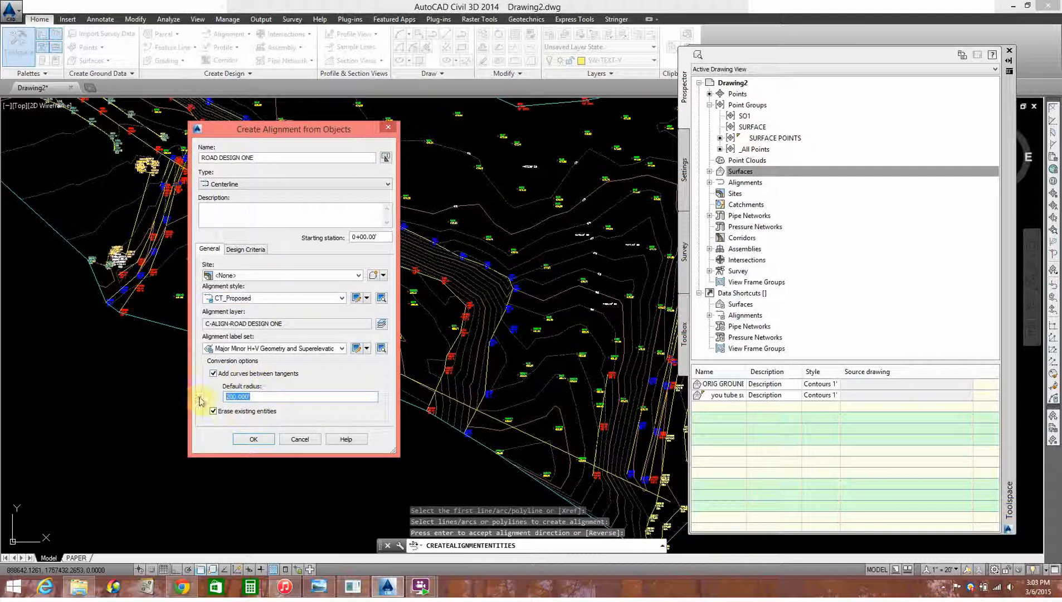
{"action": "type", "text": "25"}
{"action": "left_click", "coordinate": [254, 445]}
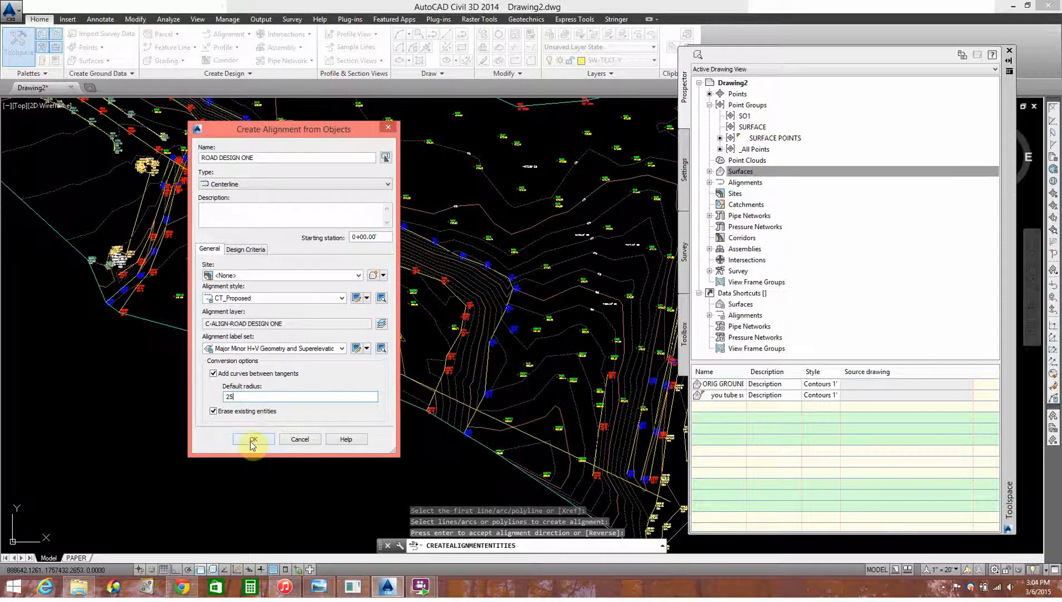
Examine the curves at both bends of the new alignment and its station labels
{"action": "scroll", "coordinate": [261, 216], "scroll_direction": "up", "scroll_amount": 3}
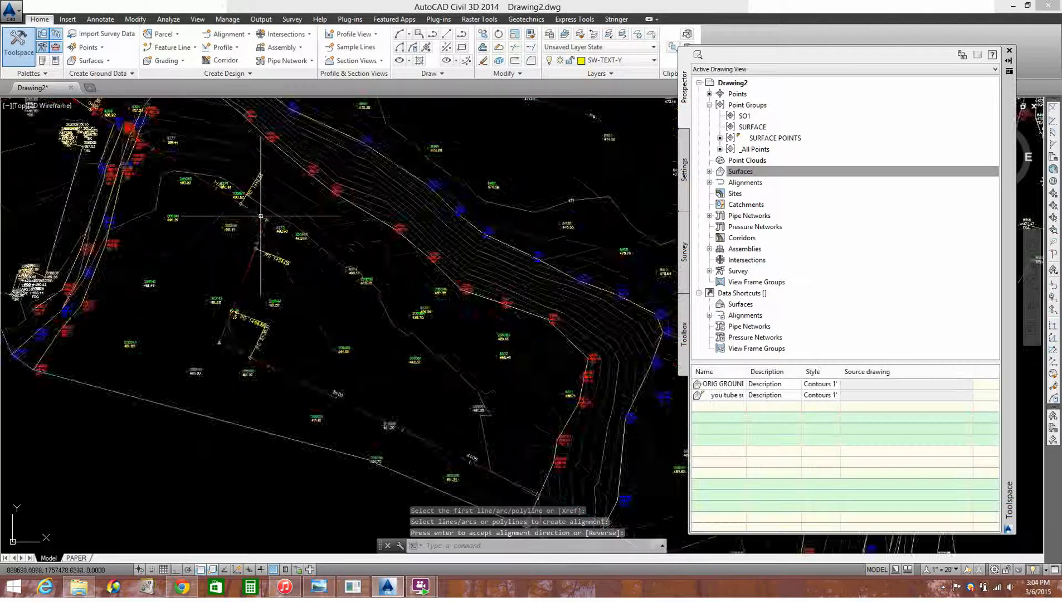
{"action": "scroll", "coordinate": [261, 215], "scroll_direction": "up", "scroll_amount": 2}
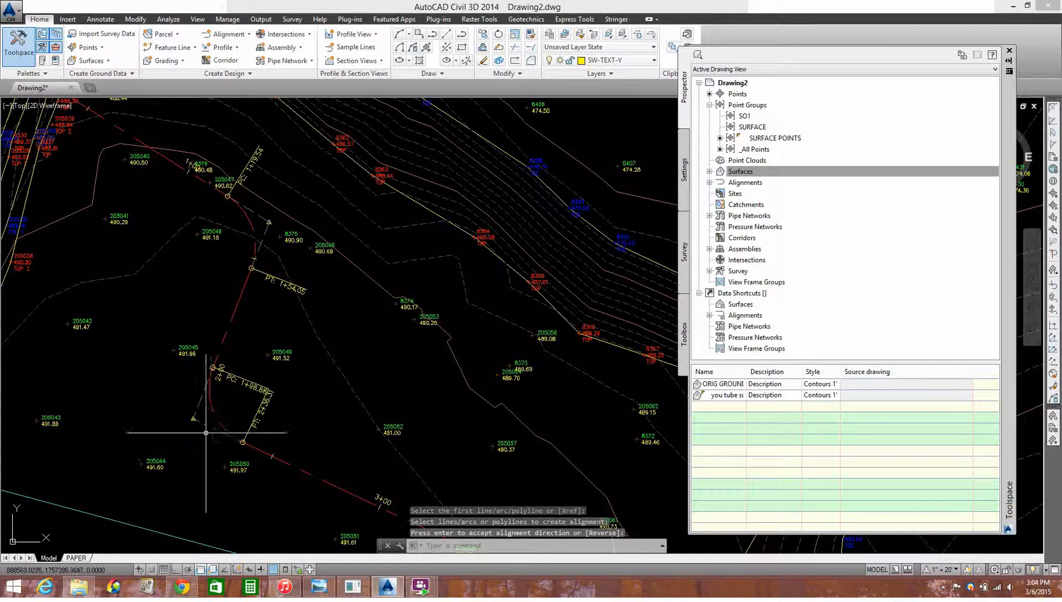
{"action": "scroll", "coordinate": [206, 432], "scroll_direction": "up", "scroll_amount": 2}
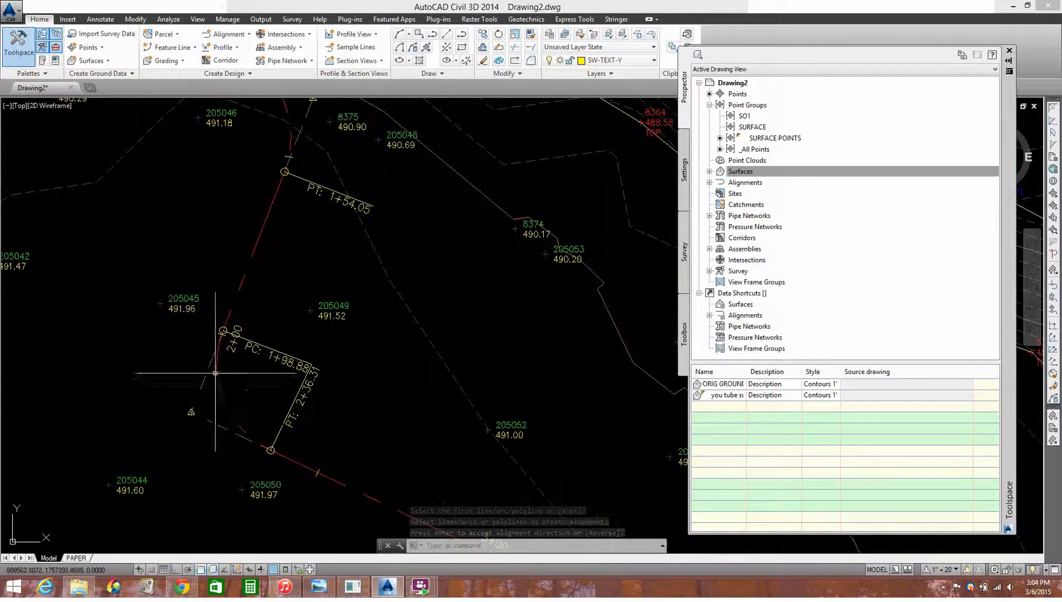
{"action": "scroll", "coordinate": [189, 404], "scroll_direction": "down", "scroll_amount": 2}
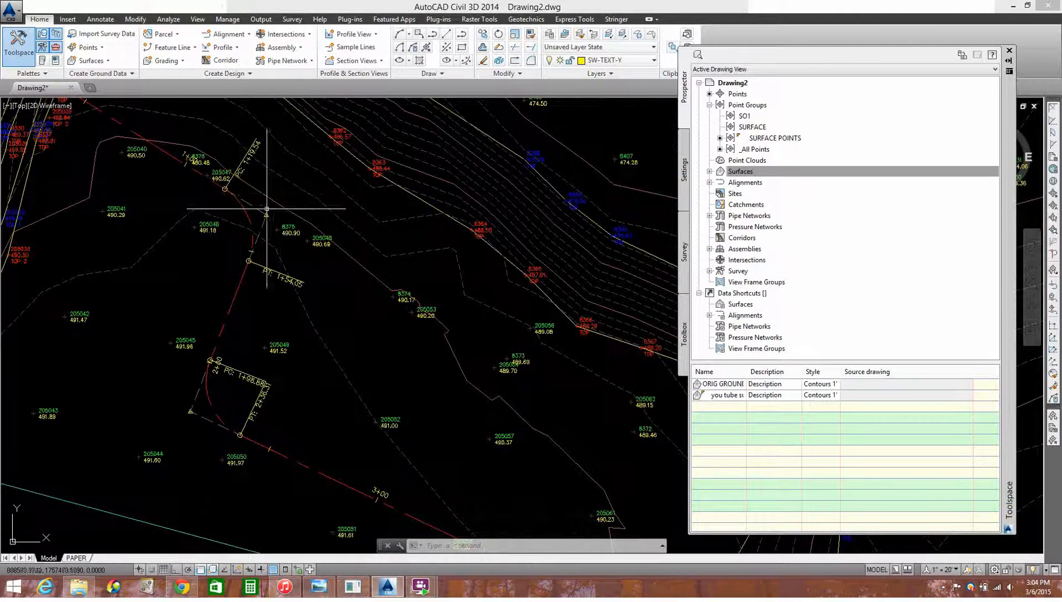
{"action": "scroll", "coordinate": [186, 422], "scroll_direction": "up", "scroll_amount": 2}
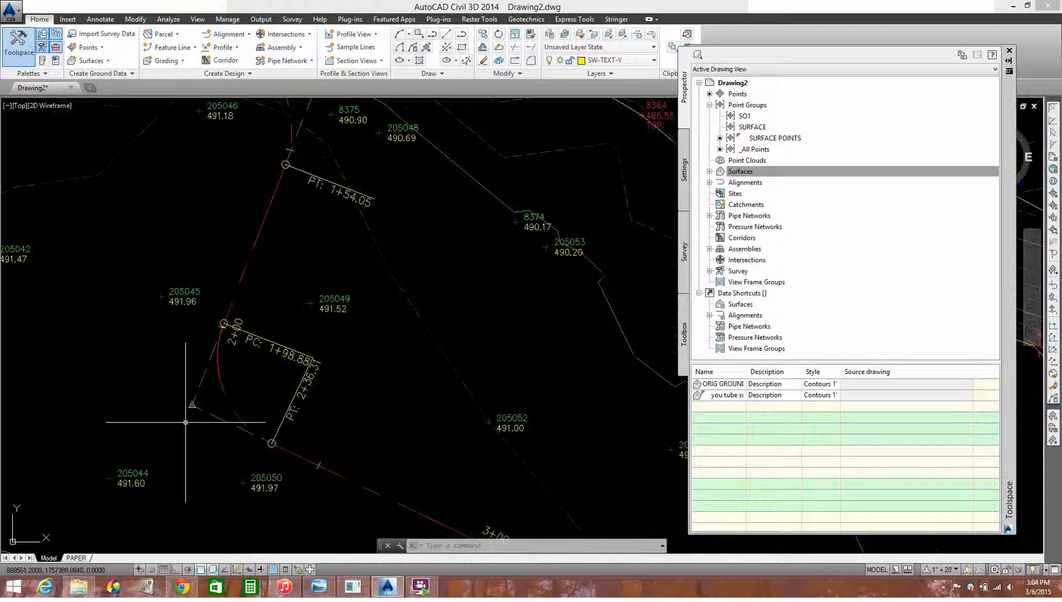
{"action": "scroll", "coordinate": [188, 413], "scroll_direction": "down", "scroll_amount": 4}
{"action": "scroll", "coordinate": [210, 261], "scroll_direction": "up", "scroll_amount": 4}
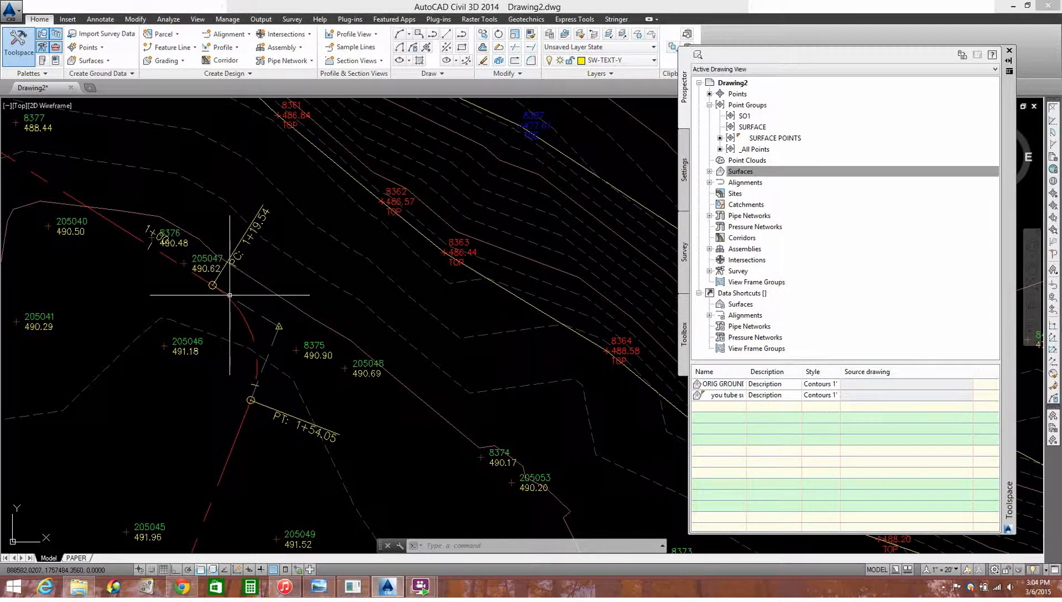
{"action": "scroll", "coordinate": [246, 306], "scroll_direction": "down", "scroll_amount": 2}
{"action": "scroll", "coordinate": [245, 504], "scroll_direction": "down", "scroll_amount": 2}
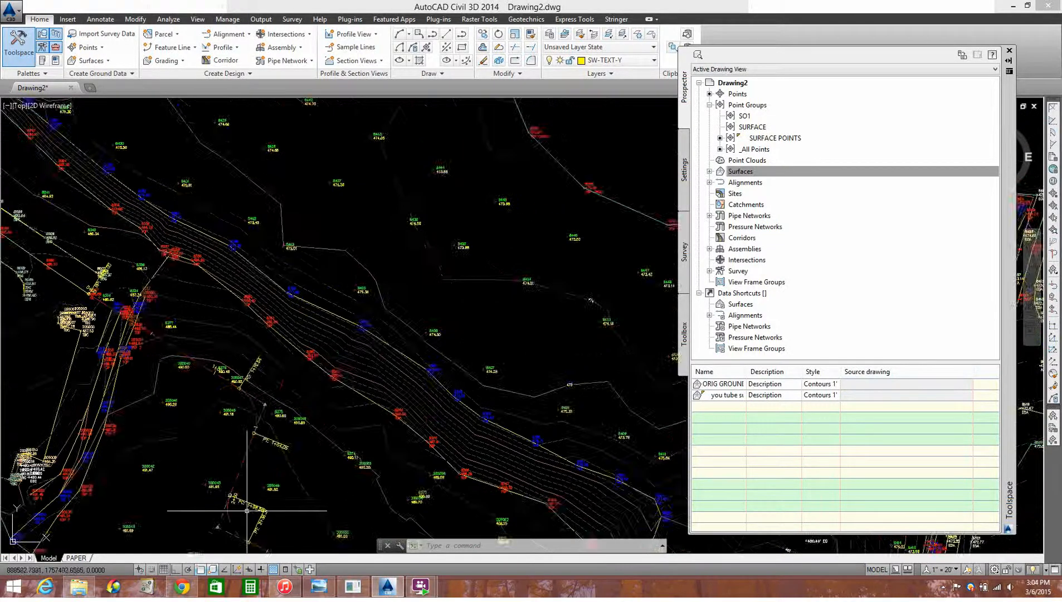
{"action": "mouse_move", "coordinate": [232, 401]}
{"action": "middle_mouse_down"}
{"action": "mouse_move", "coordinate": [251, 349]}
{"action": "mouse_move", "coordinate": [248, 286]}
{"action": "middle_mouse_up"}
{"action": "scroll", "coordinate": [398, 450], "scroll_direction": "down", "scroll_amount": 2}
{"action": "mouse_move", "coordinate": [398, 451]}
{"action": "middle_mouse_down"}
{"action": "mouse_move", "coordinate": [315, 384]}
{"action": "mouse_move", "coordinate": [338, 376]}
{"action": "middle_mouse_up"}
{"action": "scroll", "coordinate": [315, 380], "scroll_direction": "down", "scroll_amount": 2}
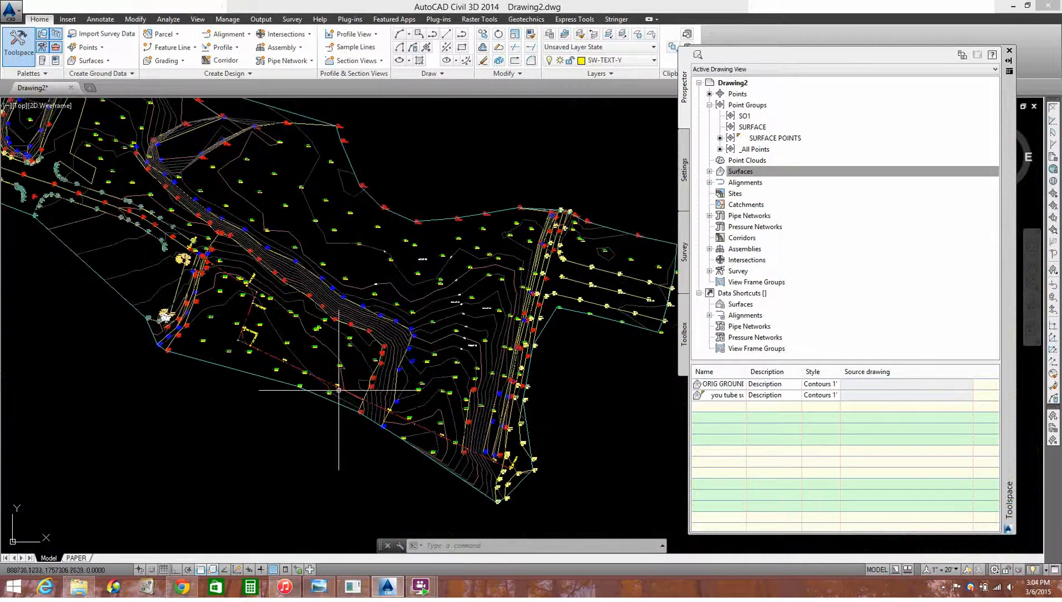
Begin a surface profile for the ROAD DESIGN ONE alignment and add the you tube surface to its profile list
{"action": "left_click", "coordinate": [221, 48]}
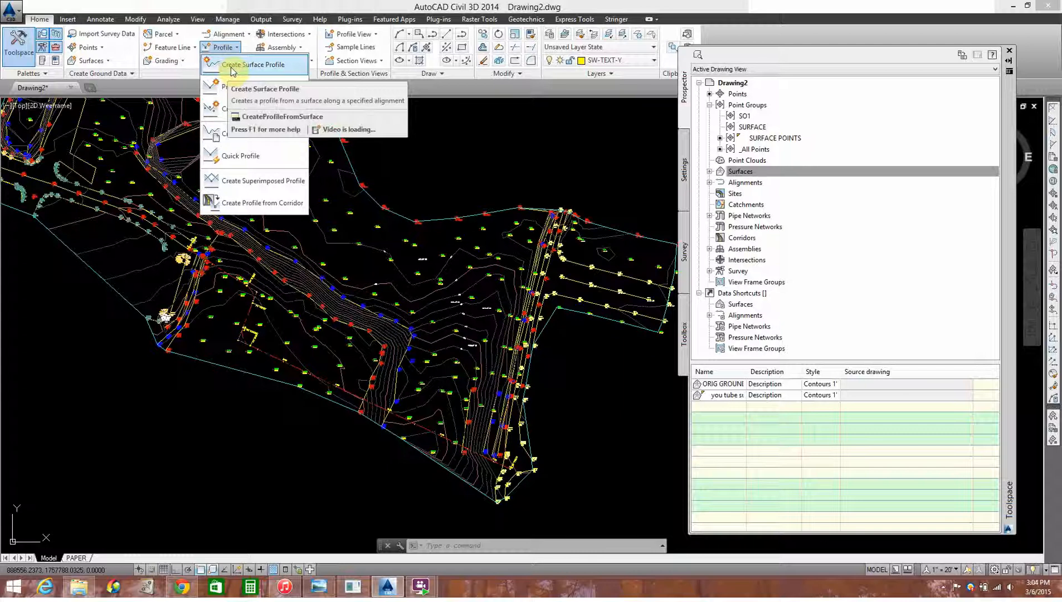
{"action": "left_click", "coordinate": [232, 66]}
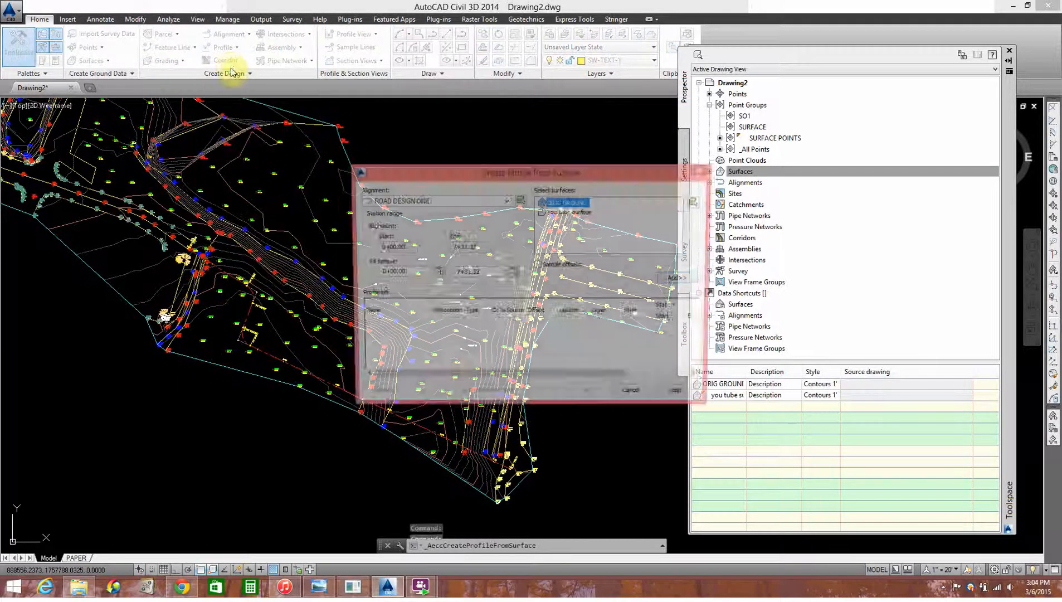
{"action": "left_click", "coordinate": [388, 204]}
{"action": "left_click", "coordinate": [390, 212]}
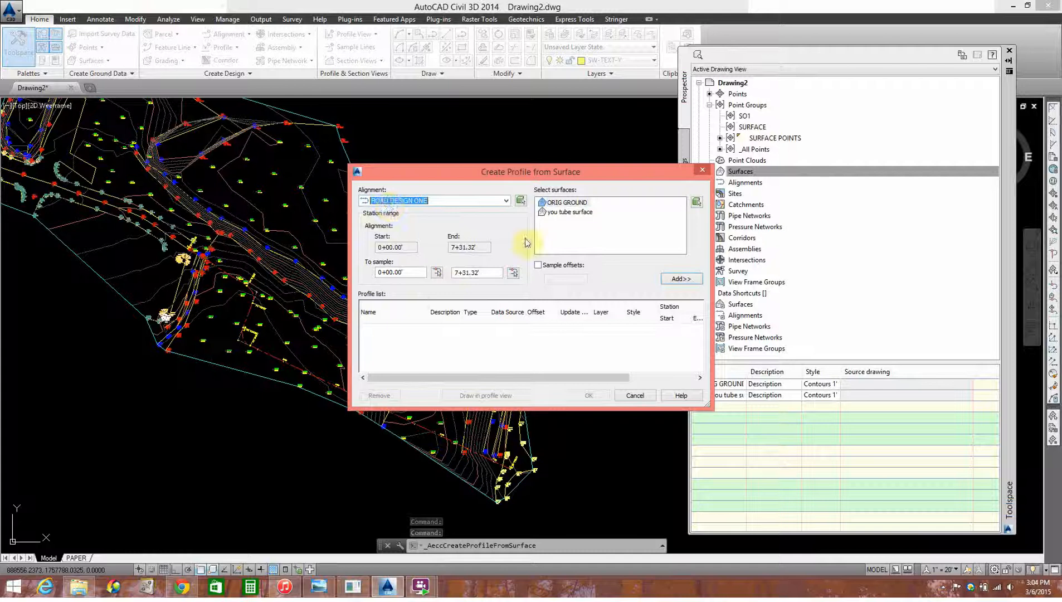
{"action": "left_click", "coordinate": [566, 213]}
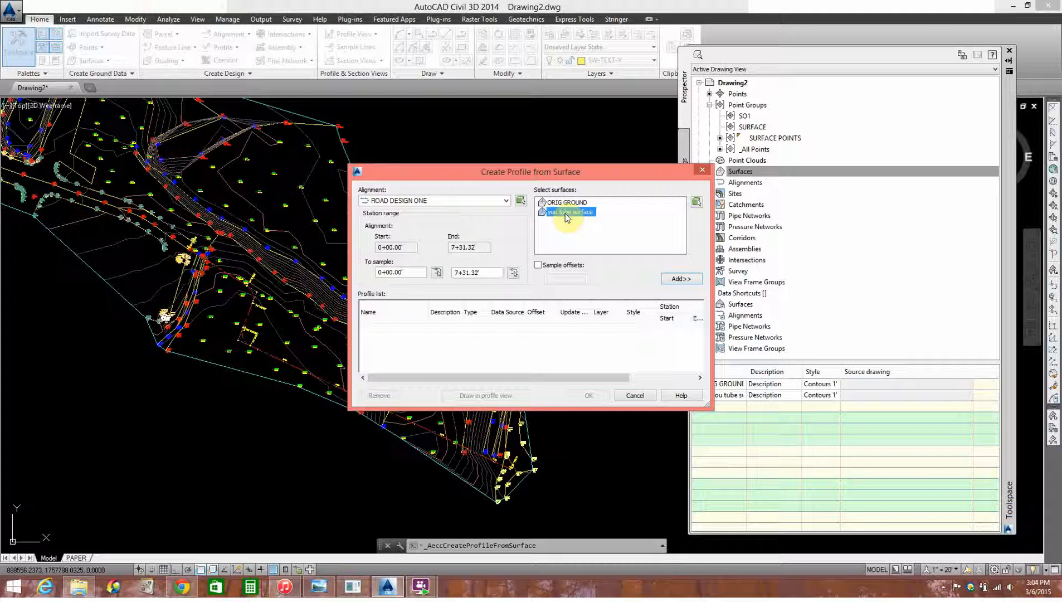
{"action": "left_click", "coordinate": [681, 278]}
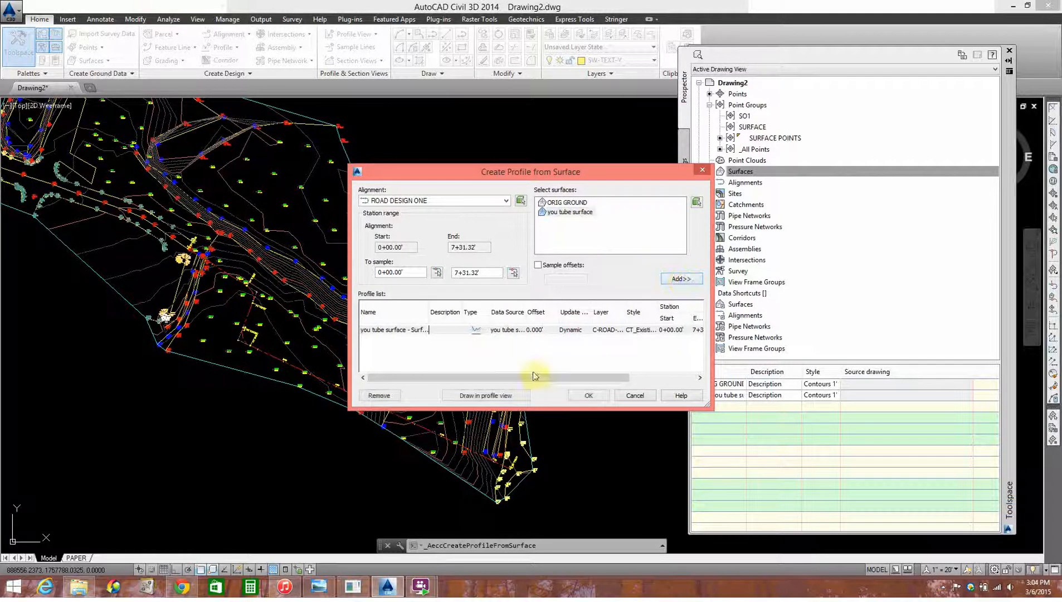
Begin a profile view for ROAD DESIGN ONE, keeping the CT_Profile View Elev Outside style, automatic station range and height, and default display options
{"action": "mouse_move", "coordinate": [518, 379]}
{"action": "left_mouse_down"}
{"action": "mouse_move", "coordinate": [605, 377]}
{"action": "mouse_move", "coordinate": [513, 381]}
{"action": "left_mouse_up"}
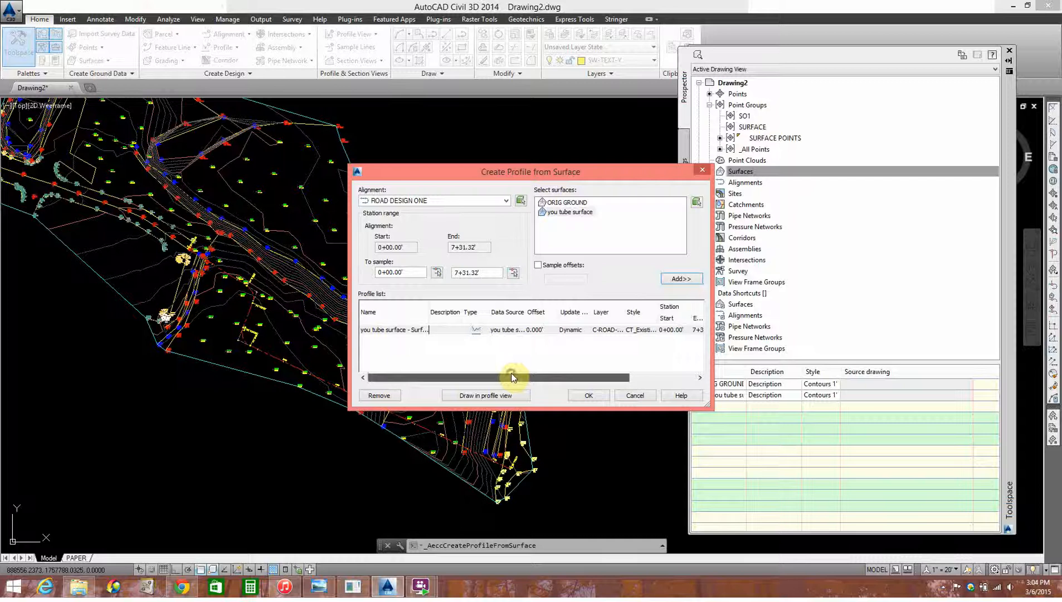
{"action": "left_click", "coordinate": [477, 396]}
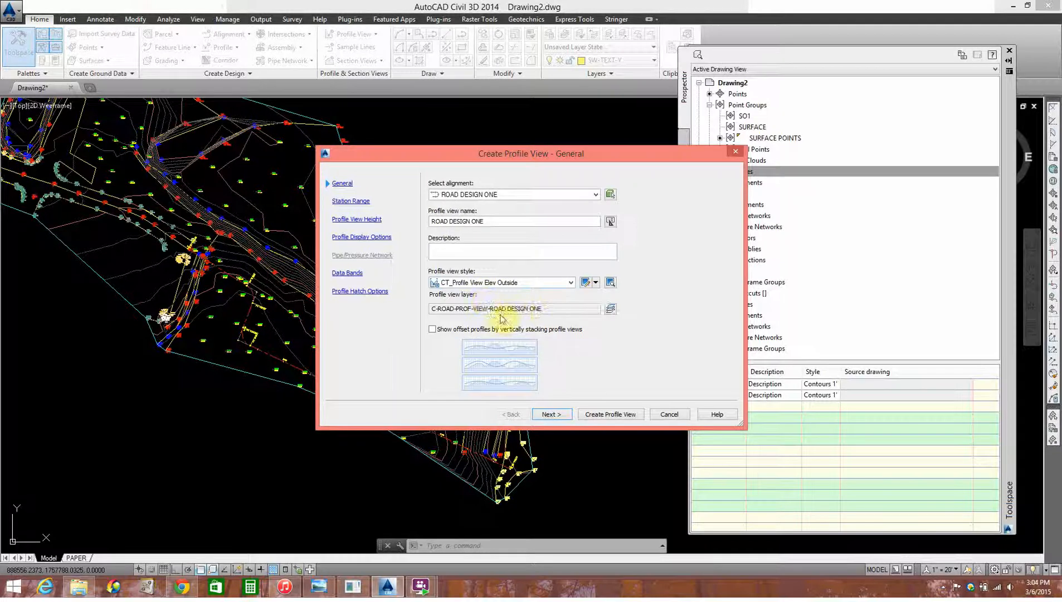
{"action": "left_click", "coordinate": [562, 414]}
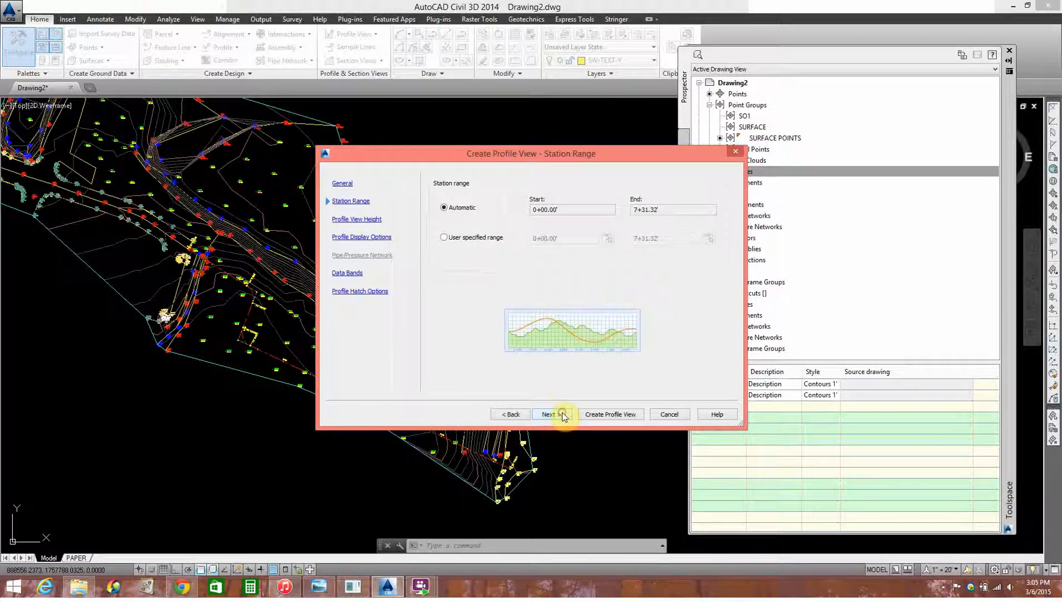
{"action": "left_click", "coordinate": [557, 415]}
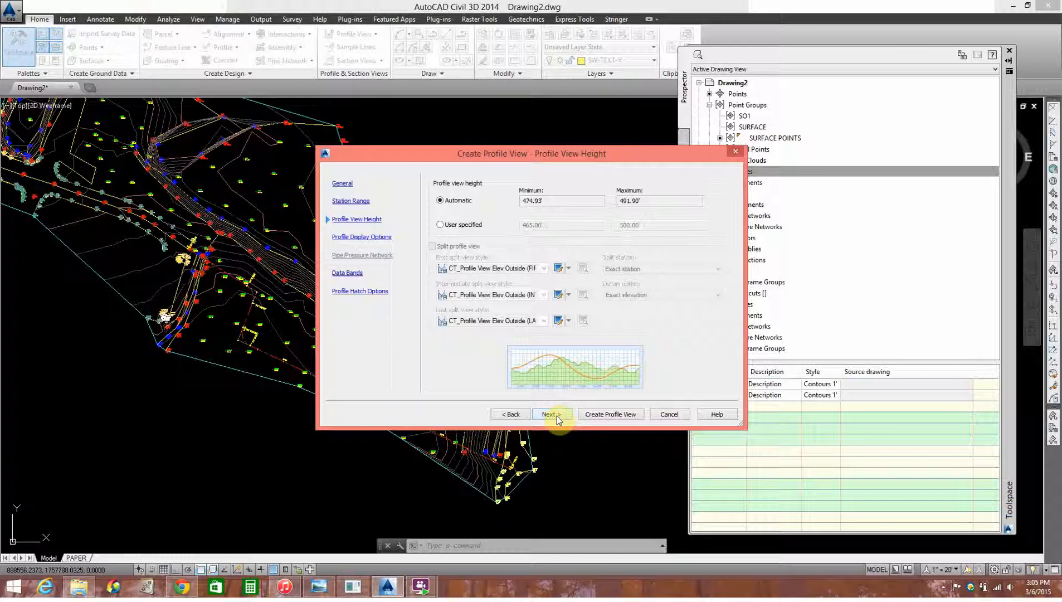
{"action": "left_click", "coordinate": [557, 416]}
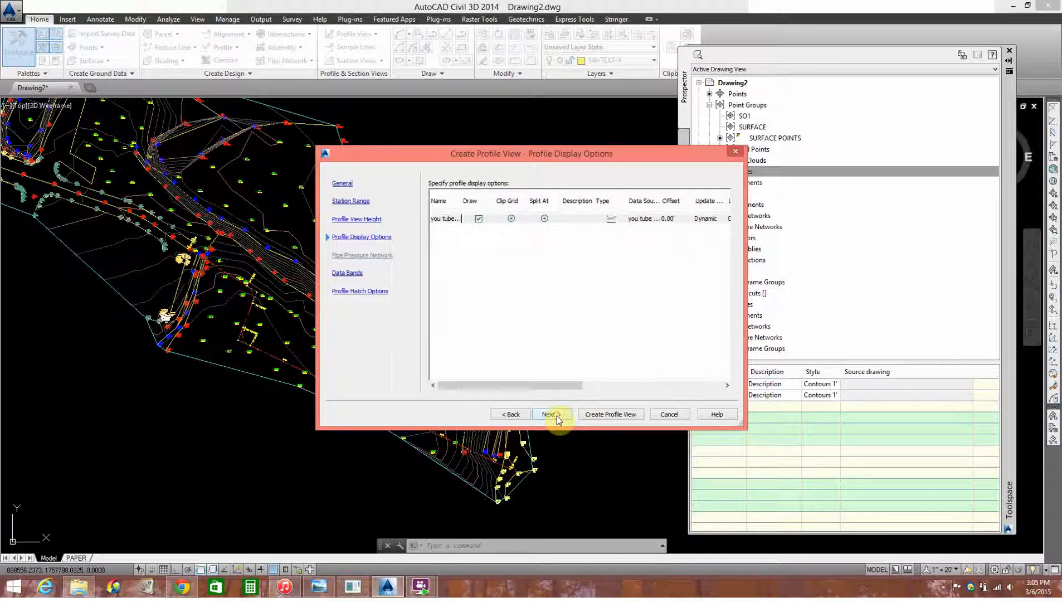
{"action": "left_click", "coordinate": [556, 416]}
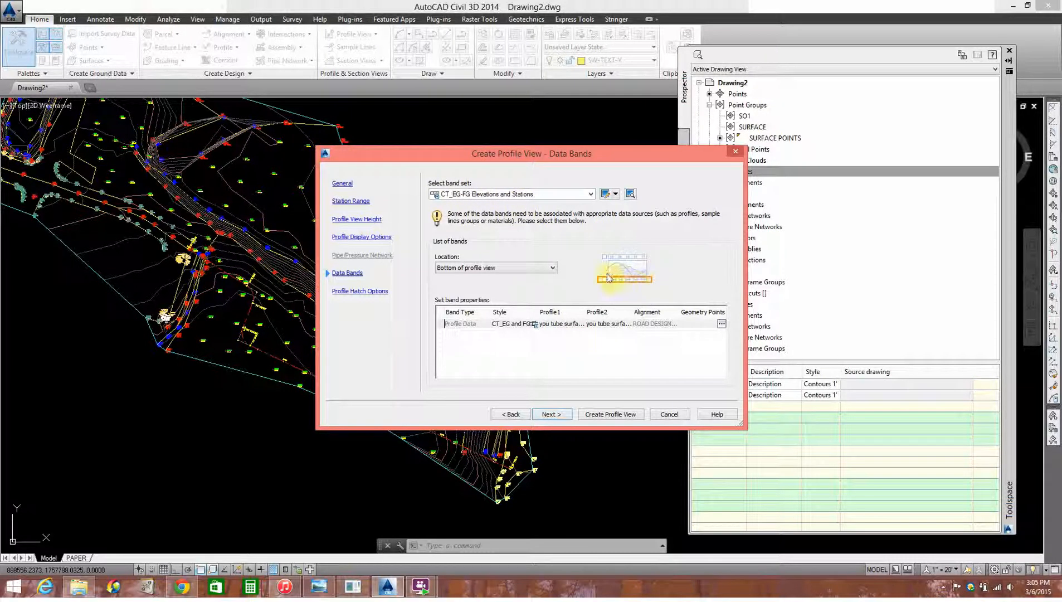
Keep the CT_EG-FG data band at the bottom of the profile view, with the you tube surface profile as both Profile1 and Profile2
{"action": "left_click", "coordinate": [534, 268]}
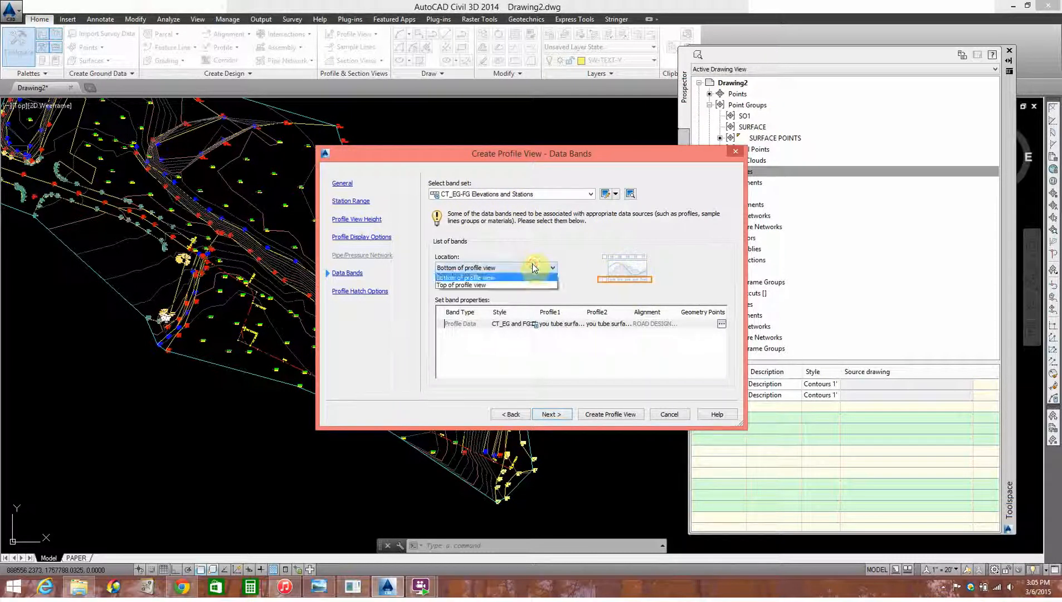
{"action": "left_click", "coordinate": [531, 265]}
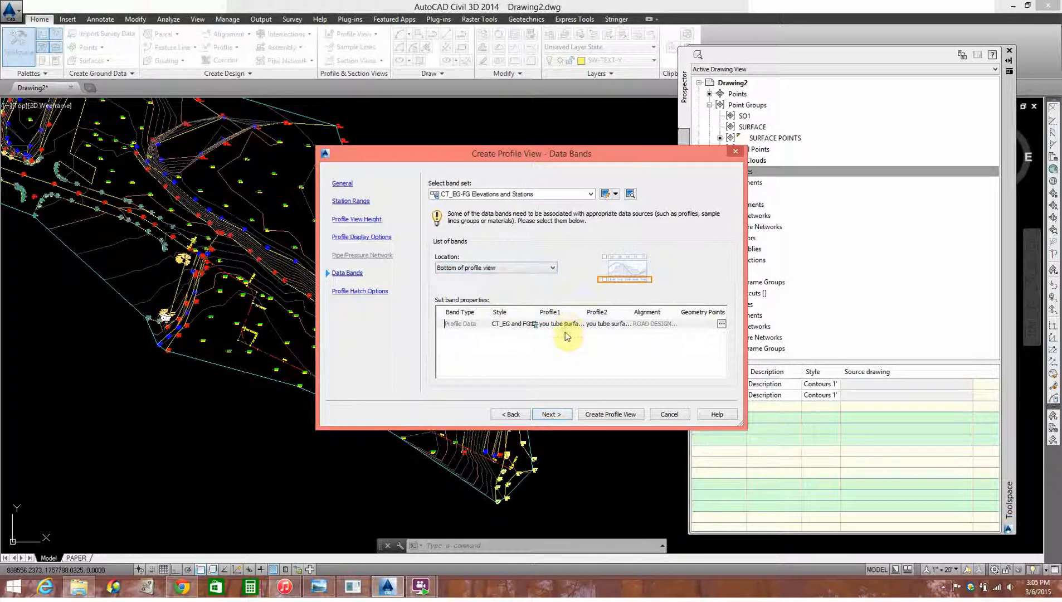
{"action": "left_click", "coordinate": [599, 326]}
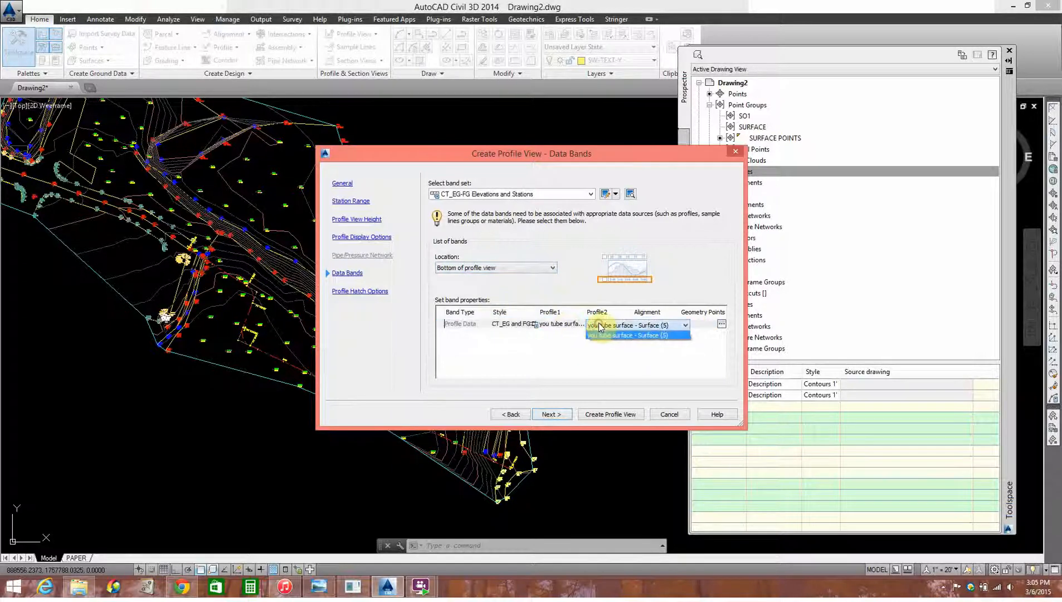
{"action": "left_click", "coordinate": [582, 359]}
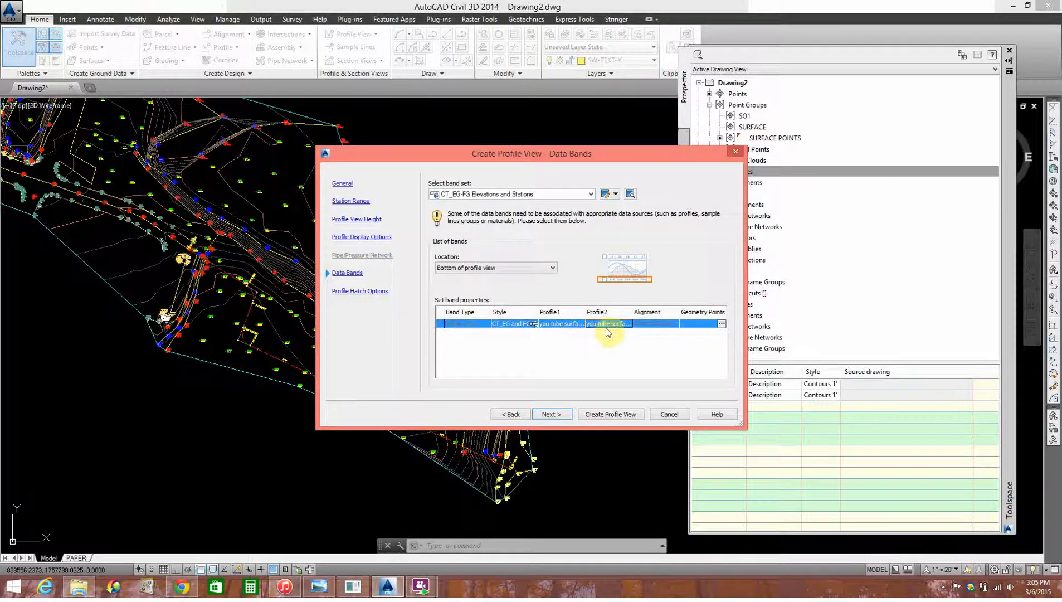
{"action": "left_click", "coordinate": [565, 326]}
{"action": "left_click", "coordinate": [564, 328]}
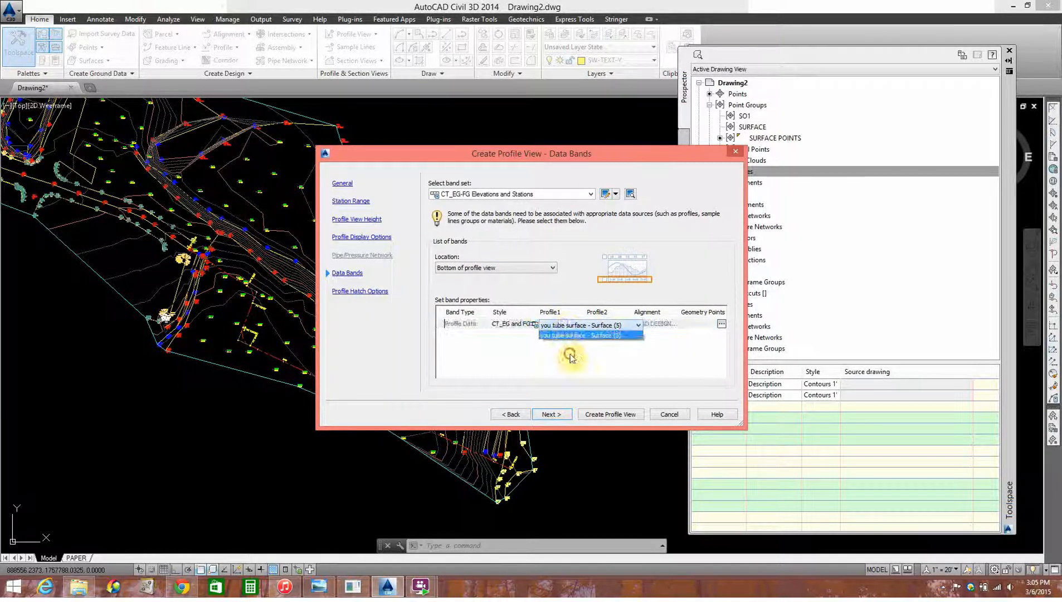
{"action": "left_click", "coordinate": [569, 341]}
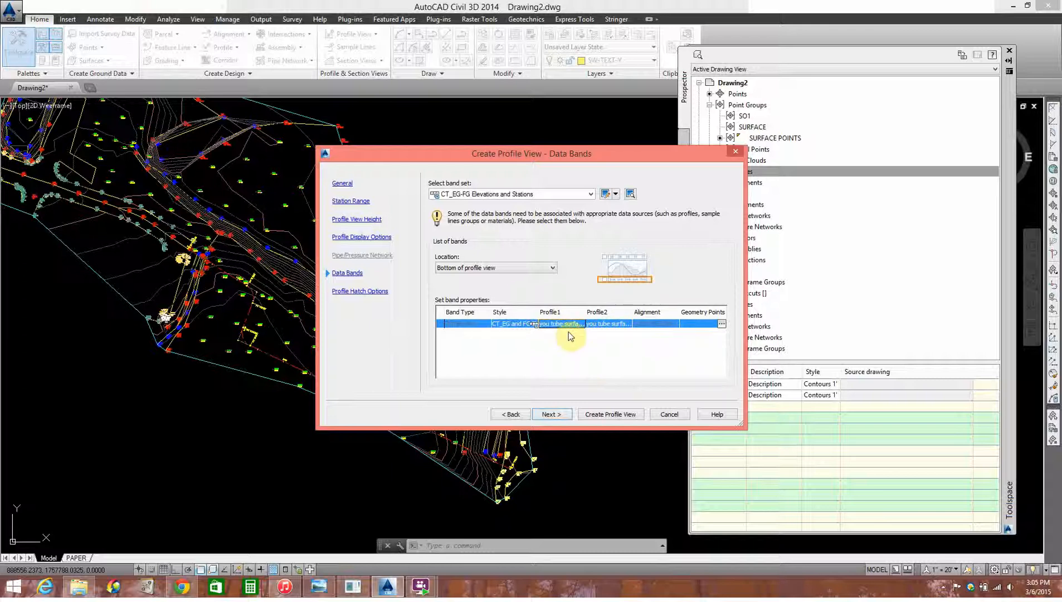
{"action": "left_click", "coordinate": [551, 414]}
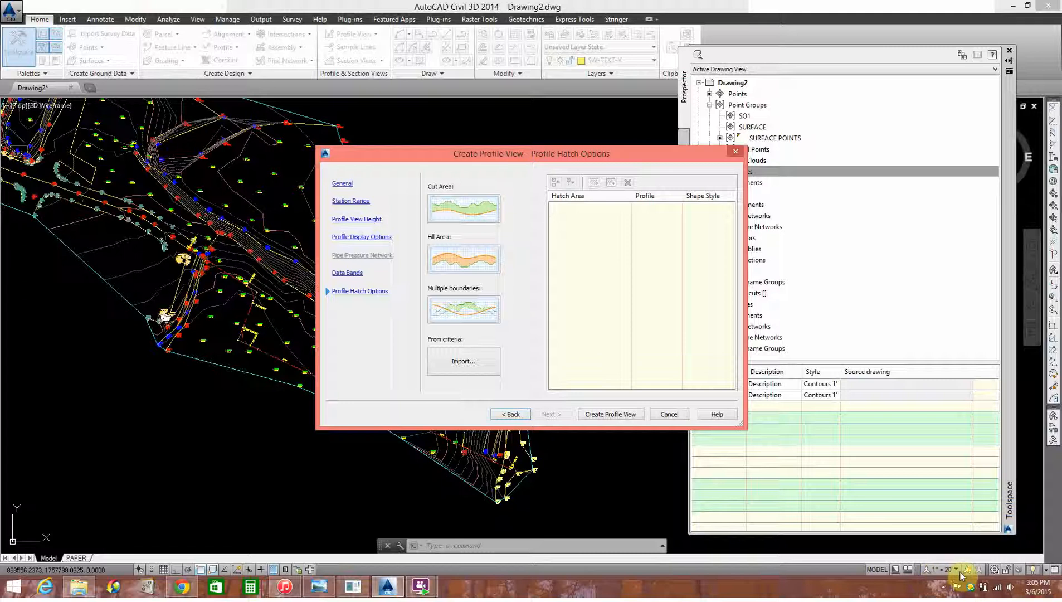
Create the profile view without hatching and place it in the empty area below the site plan
{"action": "left_click", "coordinate": [602, 421]}
{"action": "scroll", "coordinate": [461, 444], "scroll_direction": "down", "scroll_amount": 5}
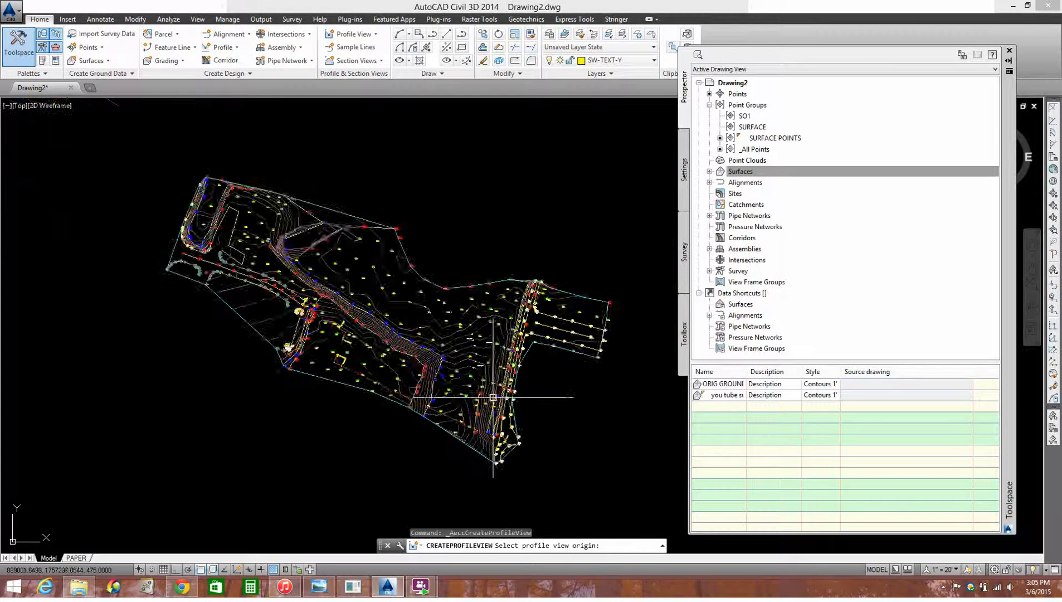
{"action": "left_click", "coordinate": [403, 485]}
{"action": "scroll", "coordinate": [460, 401], "scroll_direction": "up", "scroll_amount": 4}
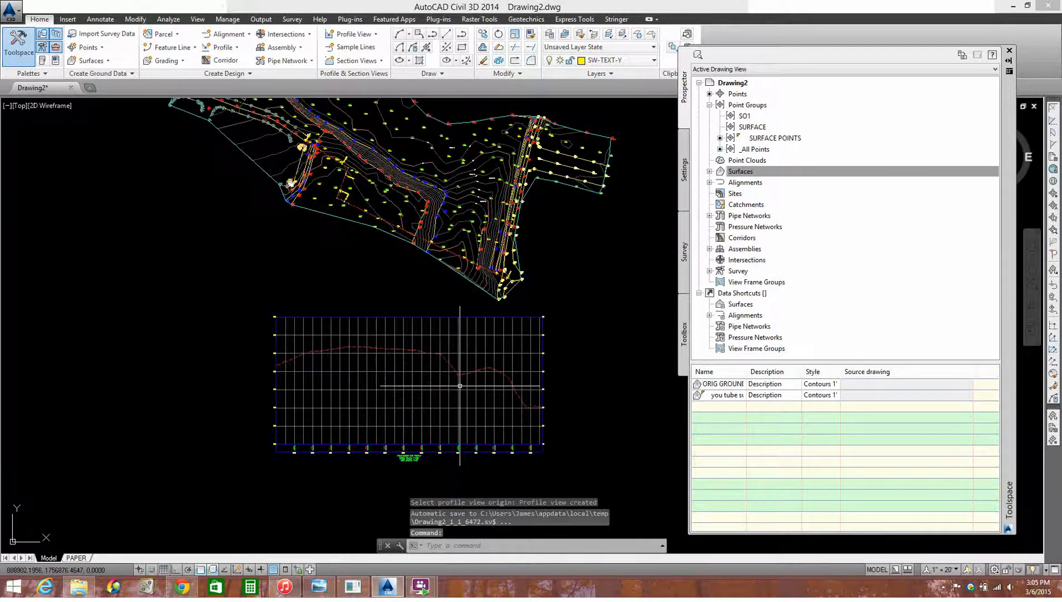
Move the profile view farther down from the site plan
{"action": "scroll", "coordinate": [449, 467], "scroll_direction": "up", "scroll_amount": 2}
{"action": "scroll", "coordinate": [436, 463], "scroll_direction": "up", "scroll_amount": 2}
{"action": "scroll", "coordinate": [440, 457], "scroll_direction": "down", "scroll_amount": 4}
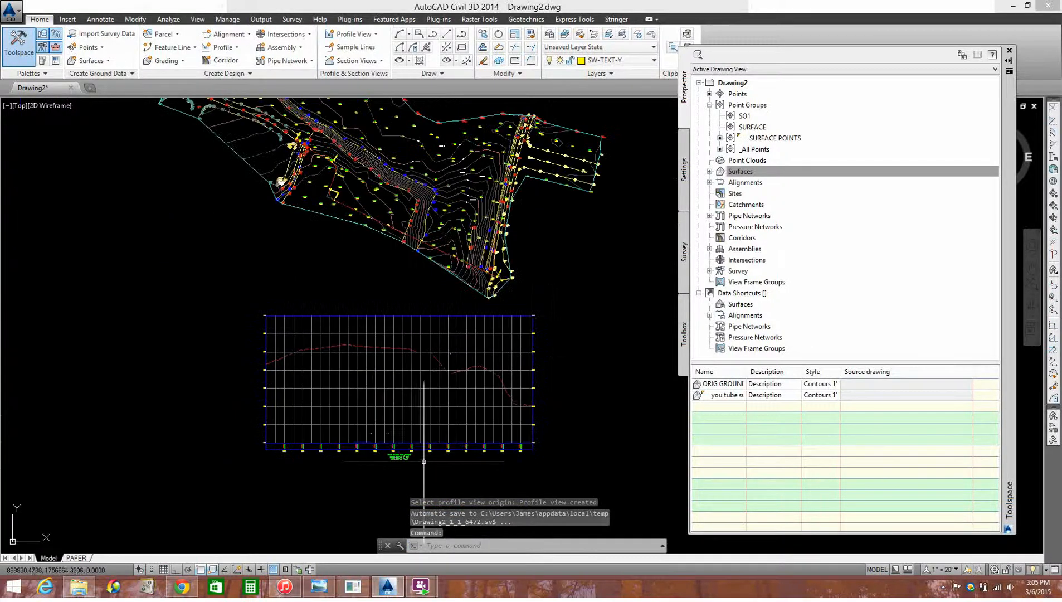
{"action": "type", "text": "m"}
{"action": "key", "text": "Return"}
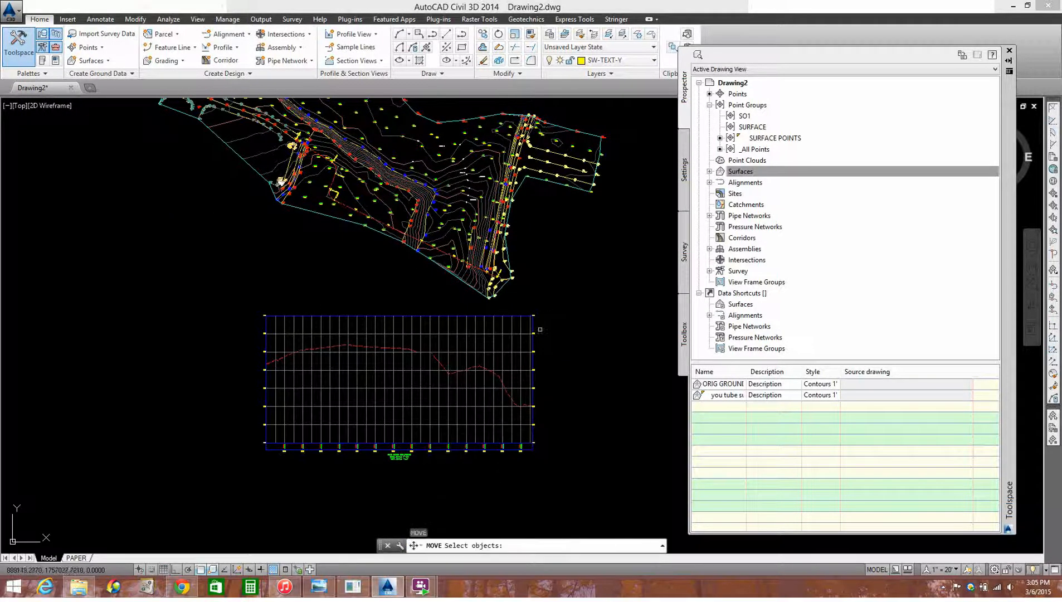
{"action": "left_click", "coordinate": [549, 314]}
{"action": "left_click", "coordinate": [470, 352]}
{"action": "key", "text": "Return"}
{"action": "left_click", "coordinate": [200, 368]}
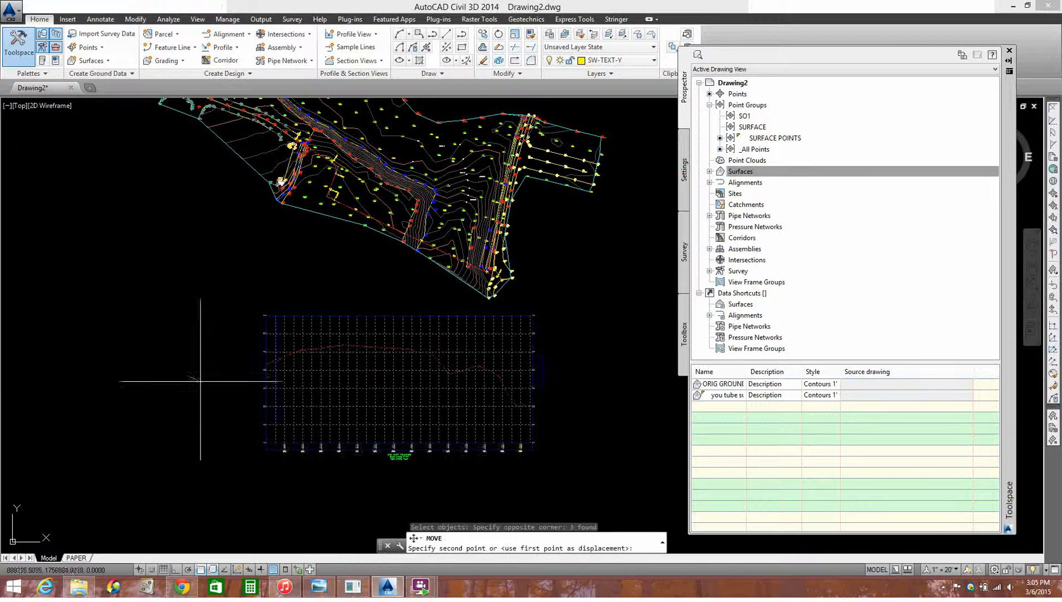
{"action": "scroll", "coordinate": [196, 362], "scroll_direction": "down", "scroll_amount": 4}
{"action": "left_click", "coordinate": [174, 436]}
Examine the band elevations, station labels, ground line and title scales of the ROAD DESIGN ONE profile view
{"action": "scroll", "coordinate": [154, 426], "scroll_direction": "up", "scroll_amount": 8}
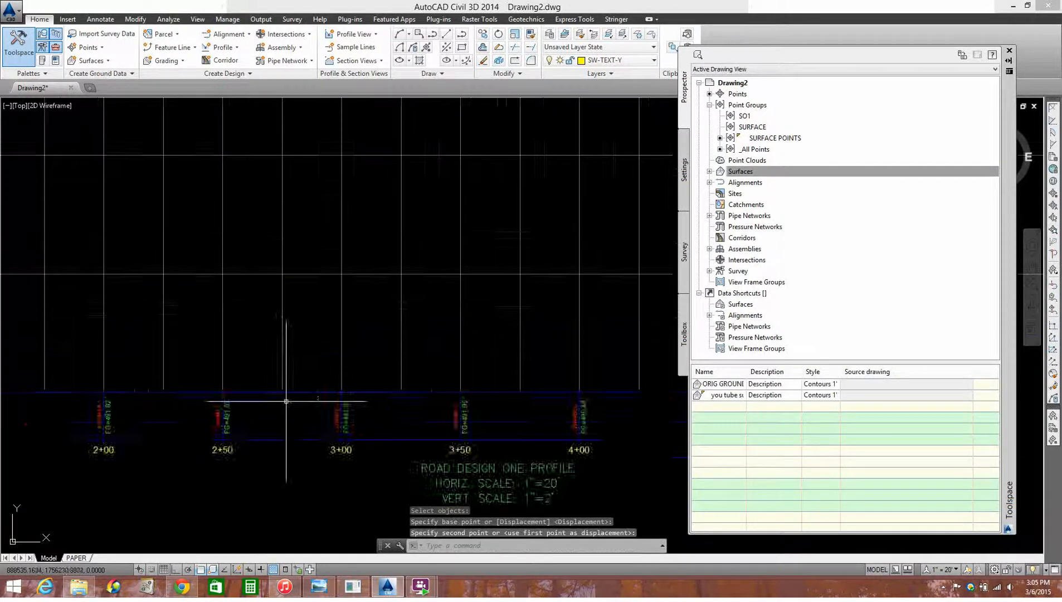
{"action": "scroll", "coordinate": [393, 440], "scroll_direction": "up", "scroll_amount": 2}
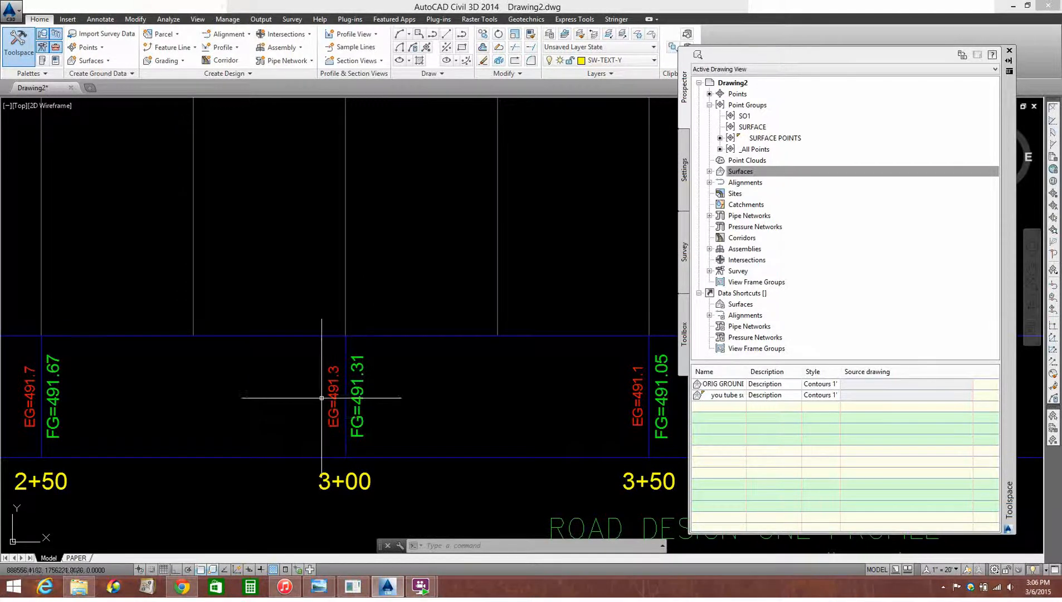
{"action": "scroll", "coordinate": [322, 398], "scroll_direction": "down", "scroll_amount": 3}
{"action": "scroll", "coordinate": [350, 360], "scroll_direction": "down", "scroll_amount": 4}
{"action": "middle_click_drag", "start_coordinate": [348, 317], "coordinate": [357, 404]}
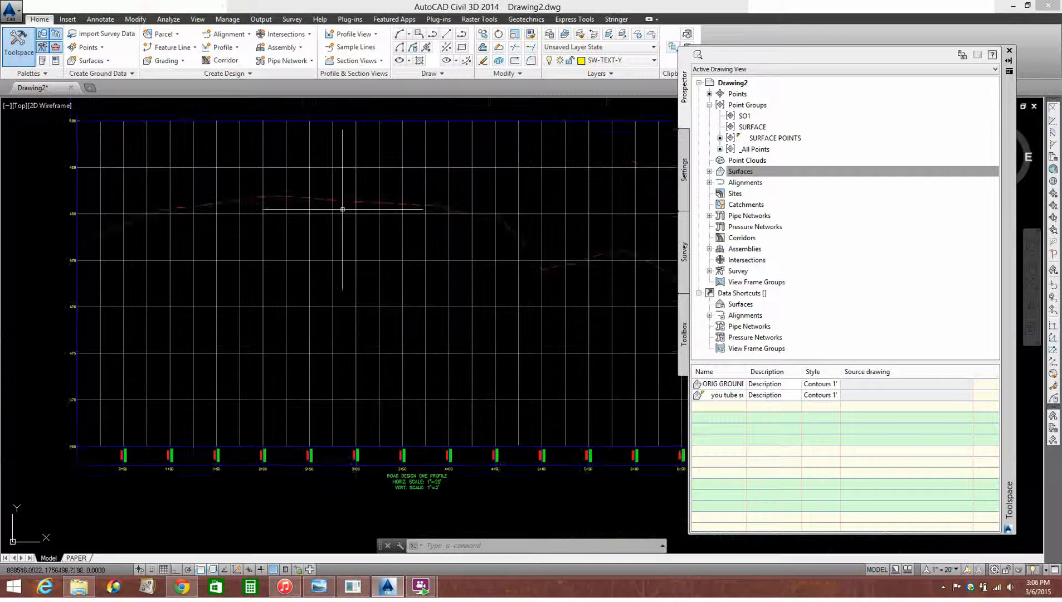
{"action": "scroll", "coordinate": [342, 211], "scroll_direction": "up", "scroll_amount": 4}
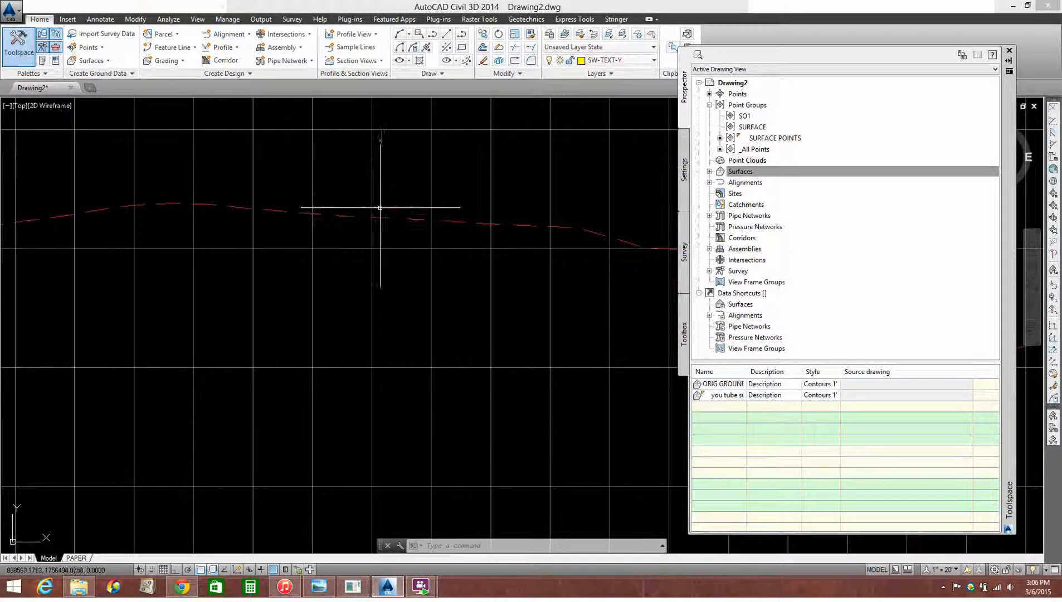
{"action": "scroll", "coordinate": [380, 207], "scroll_direction": "down", "scroll_amount": 4}
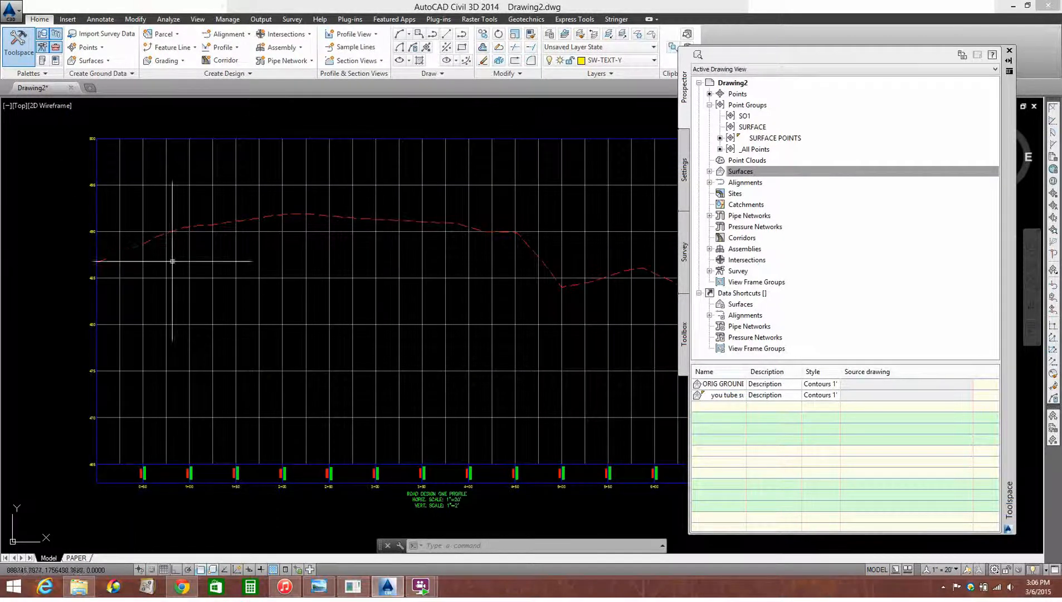
{"action": "scroll", "coordinate": [406, 500], "scroll_direction": "up", "scroll_amount": 5}
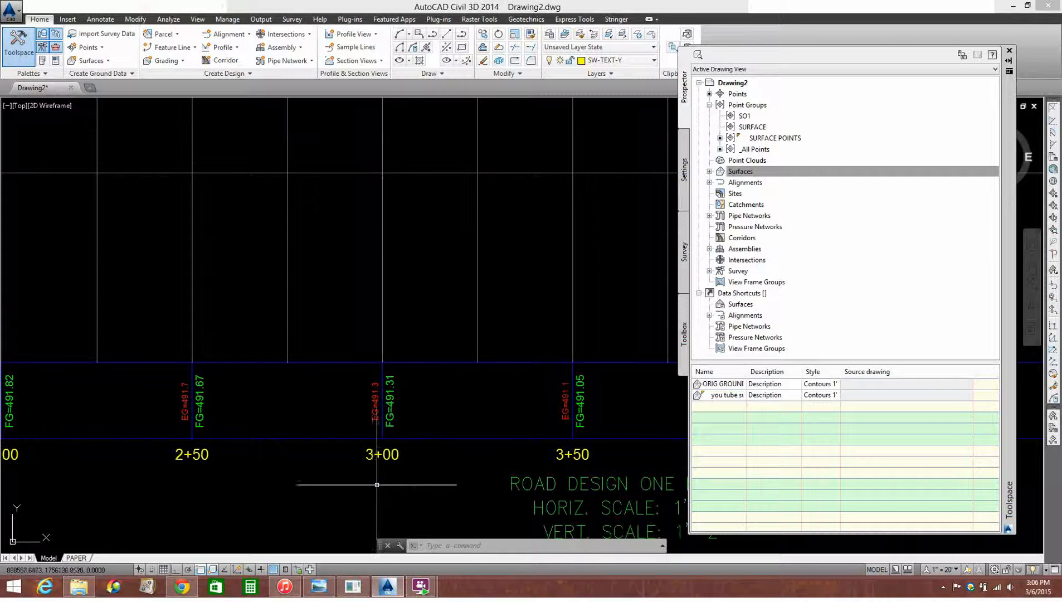
{"action": "scroll", "coordinate": [426, 405], "scroll_direction": "down", "scroll_amount": 5}
{"action": "scroll", "coordinate": [392, 398], "scroll_direction": "down", "scroll_amount": 5}
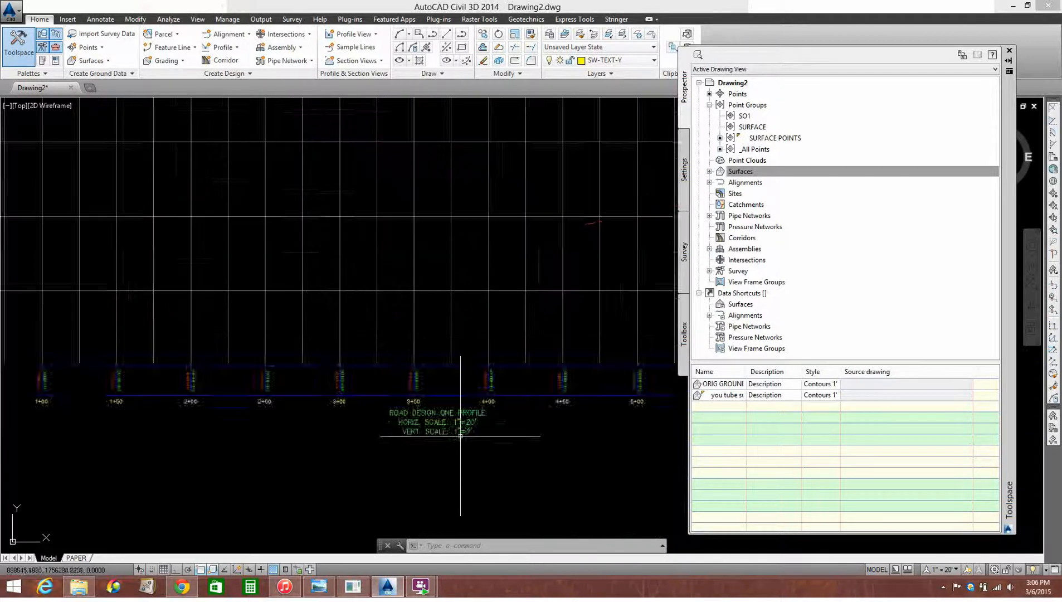
{"action": "scroll", "coordinate": [495, 322], "scroll_direction": "down", "scroll_amount": 2}
Compare the profile view with the site plan and examine the road alignment's stations across the surface contours
{"action": "middle_click_drag", "start_coordinate": [492, 311], "coordinate": [433, 341]}
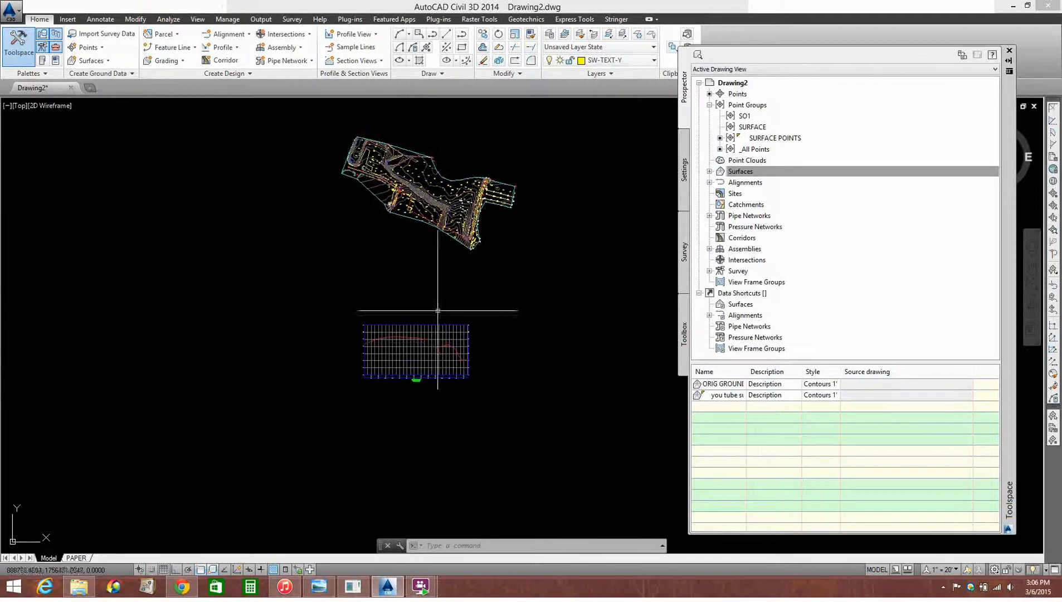
{"action": "scroll", "coordinate": [436, 346], "scroll_direction": "up", "scroll_amount": 3}
{"action": "scroll", "coordinate": [454, 345], "scroll_direction": "down", "scroll_amount": 4}
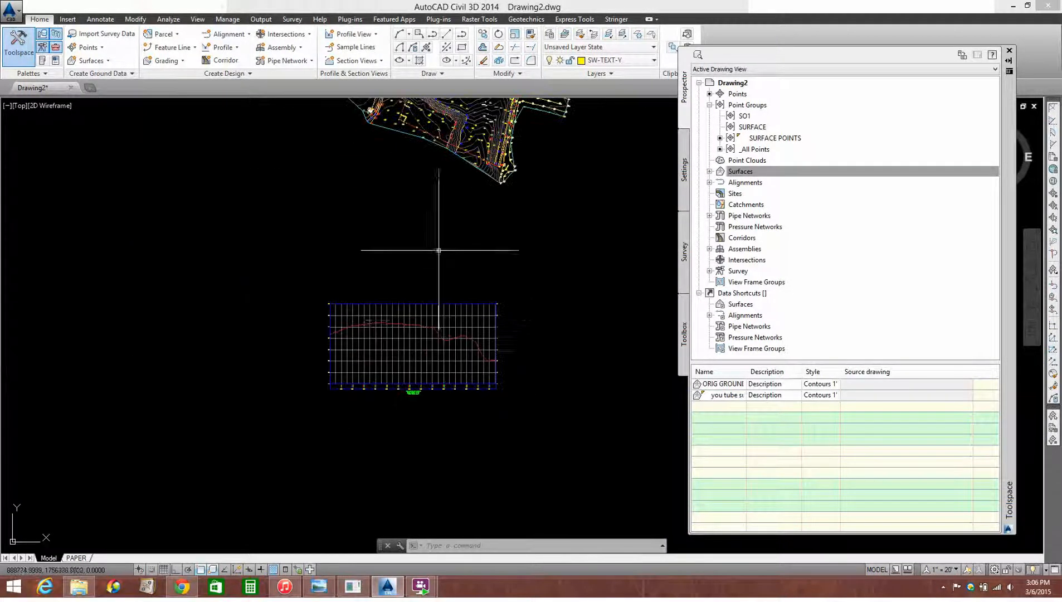
{"action": "scroll", "coordinate": [455, 265], "scroll_direction": "down", "scroll_amount": 2}
{"action": "middle_click_drag", "start_coordinate": [447, 296], "coordinate": [440, 398]}
{"action": "scroll", "coordinate": [455, 298], "scroll_direction": "up", "scroll_amount": 5}
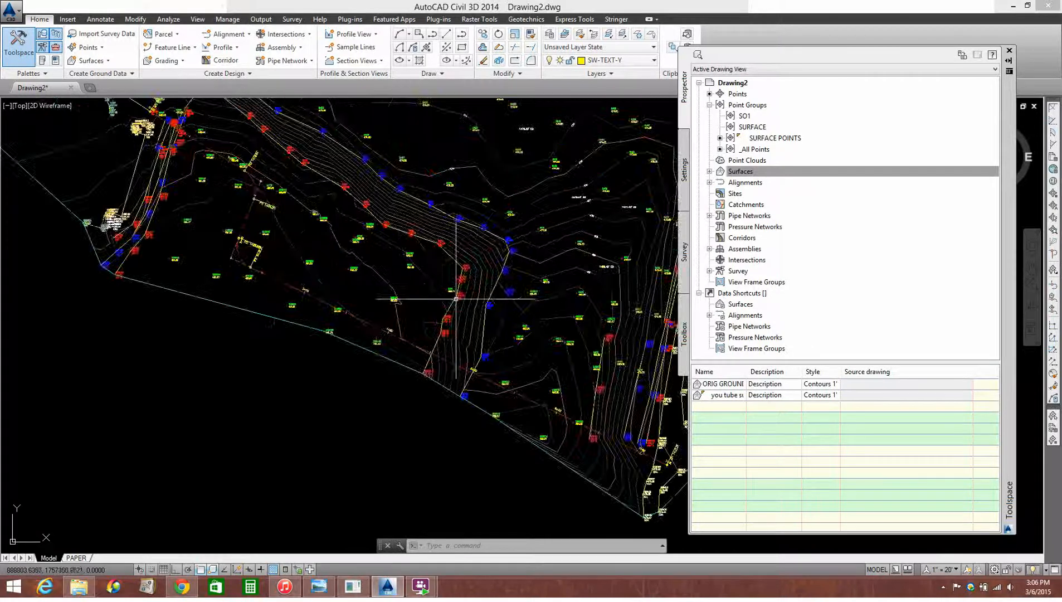
{"action": "scroll", "coordinate": [247, 223], "scroll_direction": "up", "scroll_amount": 3}
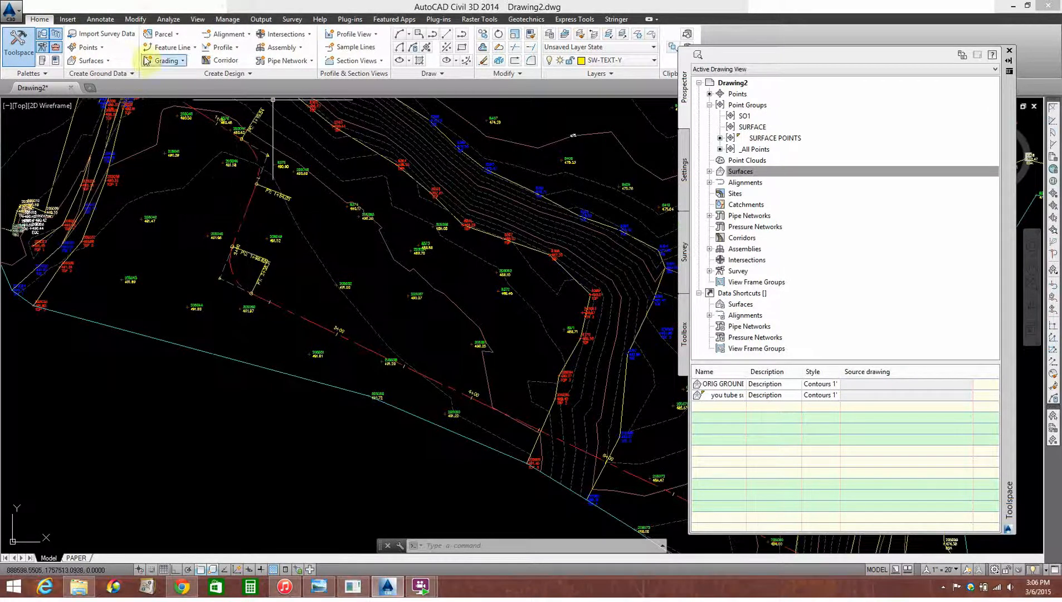
{"action": "left_click", "coordinate": [224, 48]}
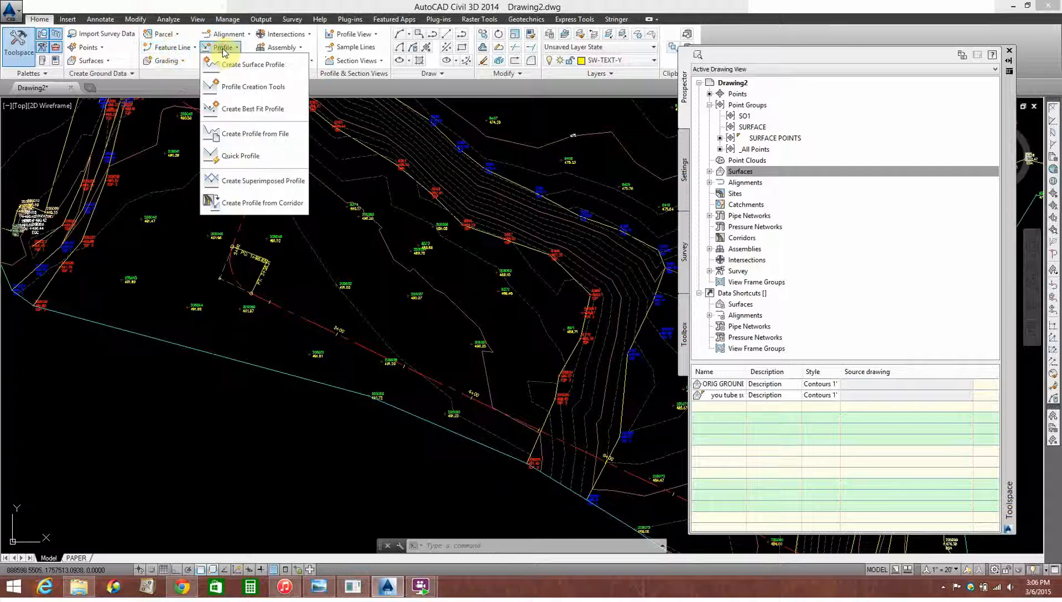
{"action": "left_click", "coordinate": [232, 65]}
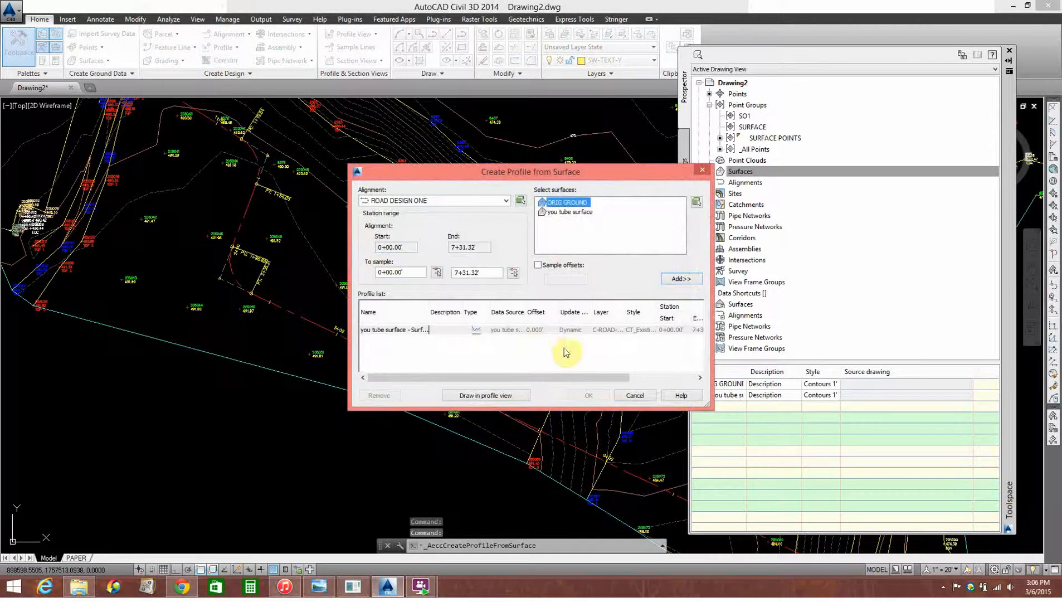
{"action": "left_click", "coordinate": [636, 395]}
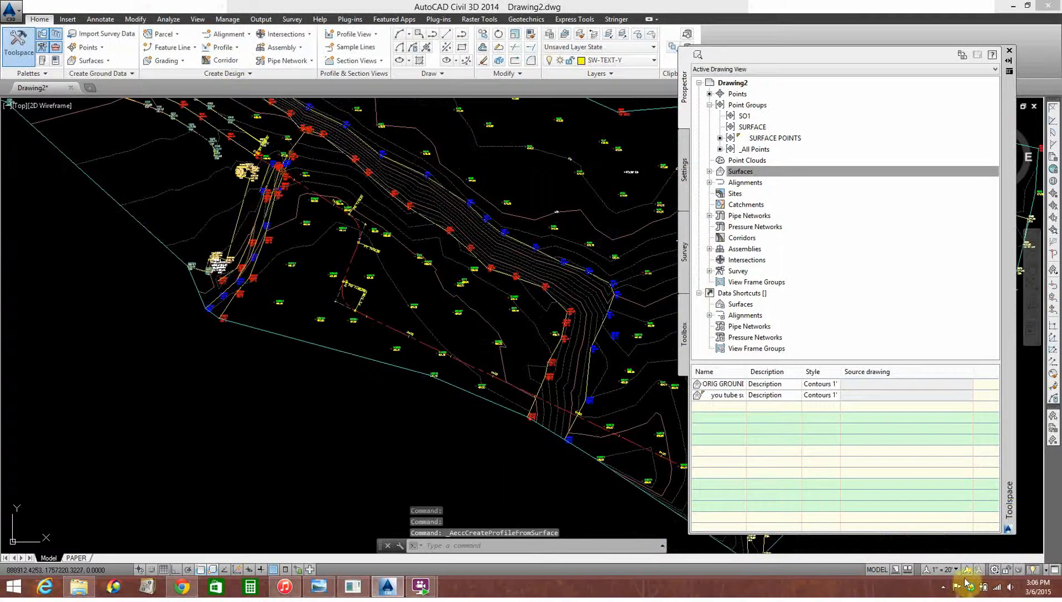
Set the drawing's annotation scale to 1" = 50' and check the rescaled labels in the profile view
{"action": "left_click", "coordinate": [942, 571]}
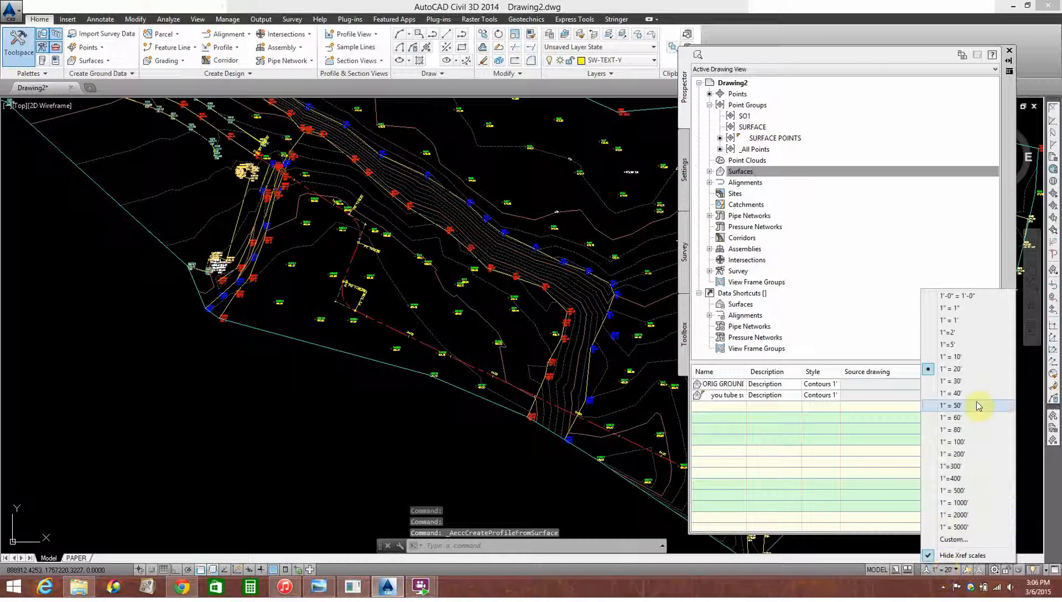
{"action": "left_click", "coordinate": [979, 411]}
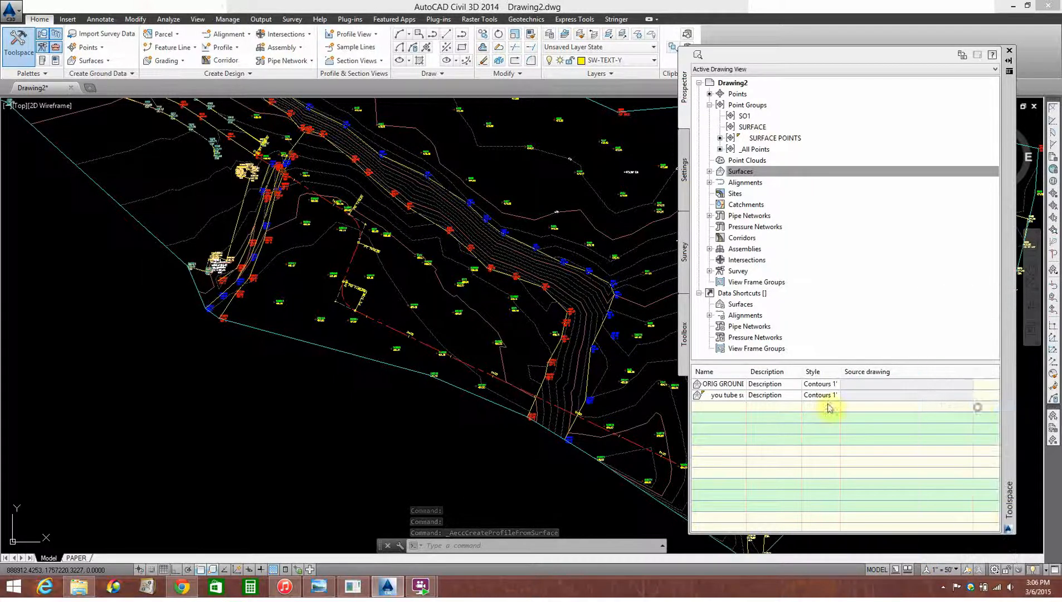
{"action": "scroll", "coordinate": [379, 415], "scroll_direction": "down", "scroll_amount": 5}
{"action": "middle_click_drag", "start_coordinate": [379, 415], "coordinate": [386, 261]}
{"action": "scroll", "coordinate": [387, 488], "scroll_direction": "up", "scroll_amount": 5}
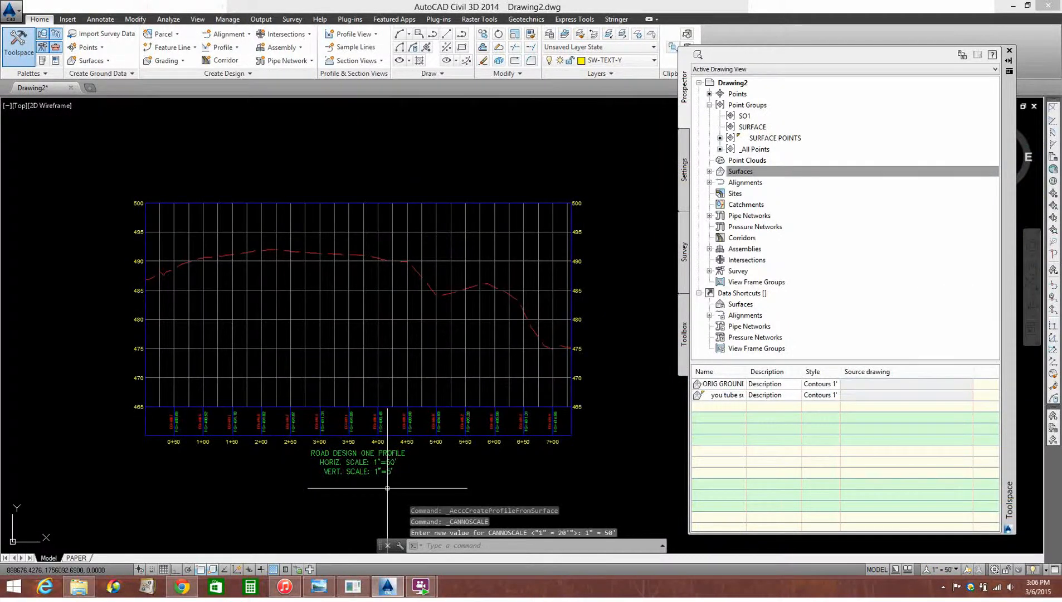
Create a second profile view of ROAD DESIGN ONE with the CT_Profile View Elev Outside style, beside the existing profile view below the site plan
{"action": "scroll", "coordinate": [413, 438], "scroll_direction": "down", "scroll_amount": 4}
{"action": "middle_click_drag", "start_coordinate": [517, 420], "coordinate": [328, 399]}
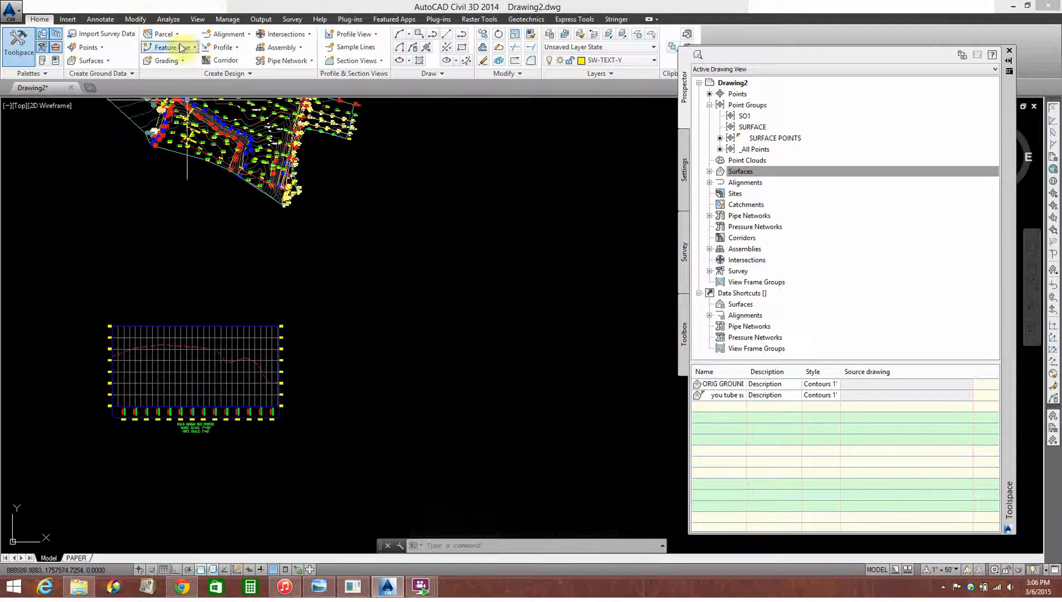
{"action": "left_click", "coordinate": [219, 47]}
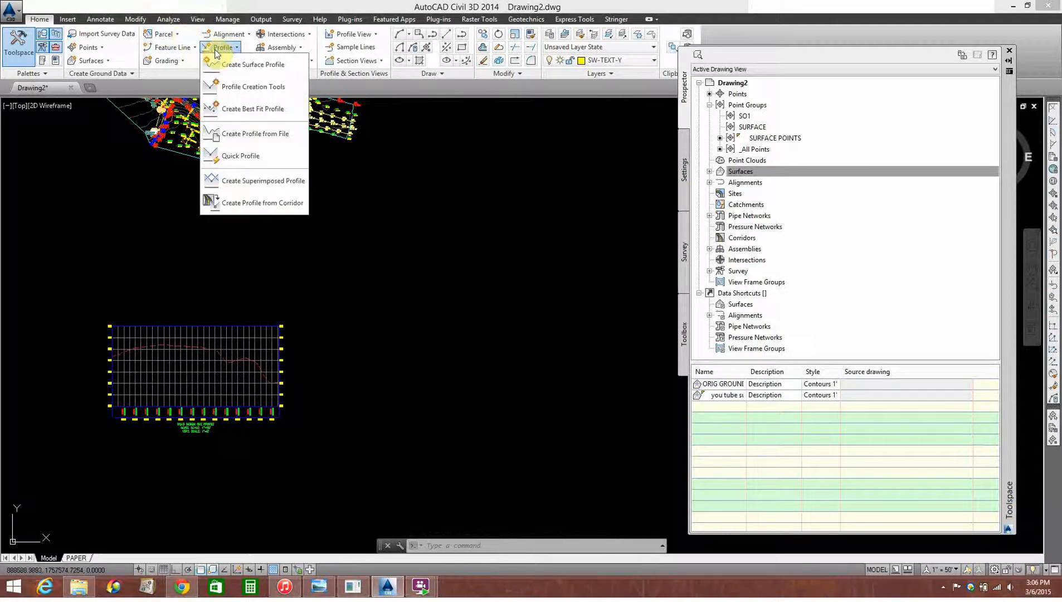
{"action": "left_click", "coordinate": [256, 66]}
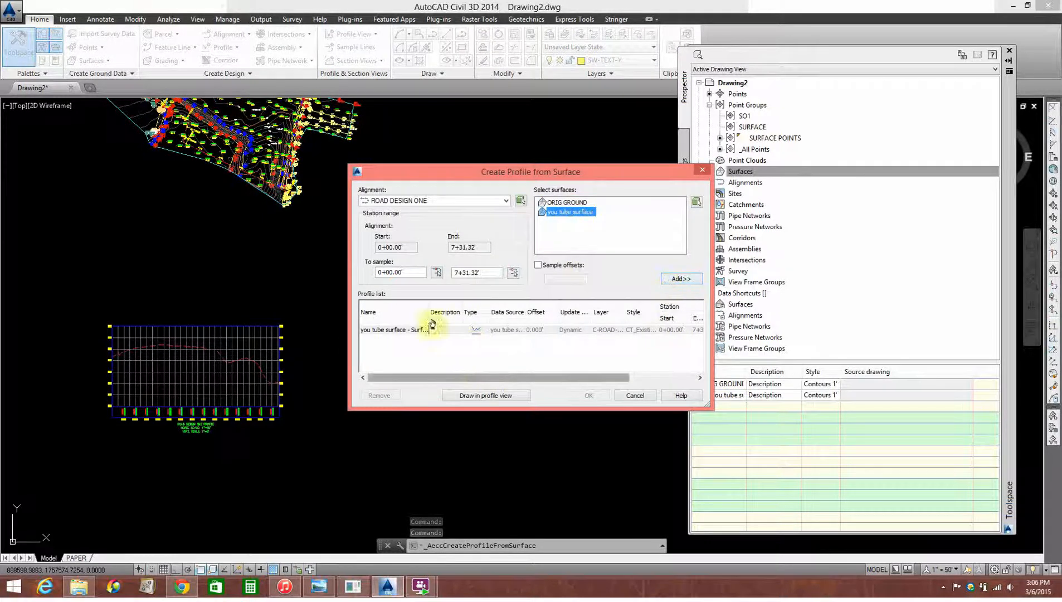
{"action": "mouse_move", "coordinate": [507, 377]}
{"action": "left_mouse_down"}
{"action": "mouse_move", "coordinate": [607, 378]}
{"action": "mouse_move", "coordinate": [415, 373]}
{"action": "left_mouse_up"}
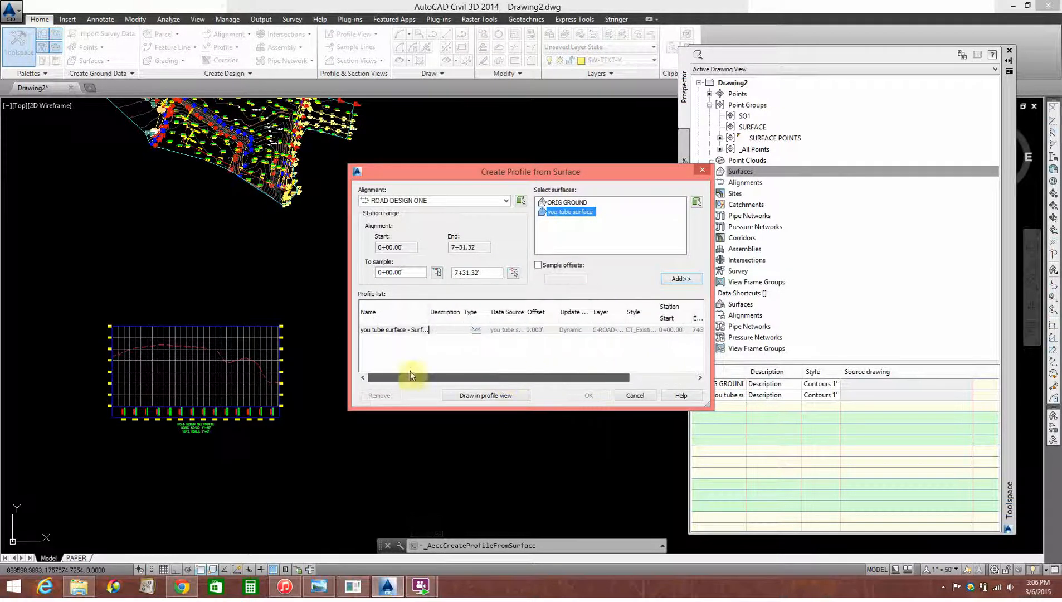
{"action": "left_click", "coordinate": [476, 396]}
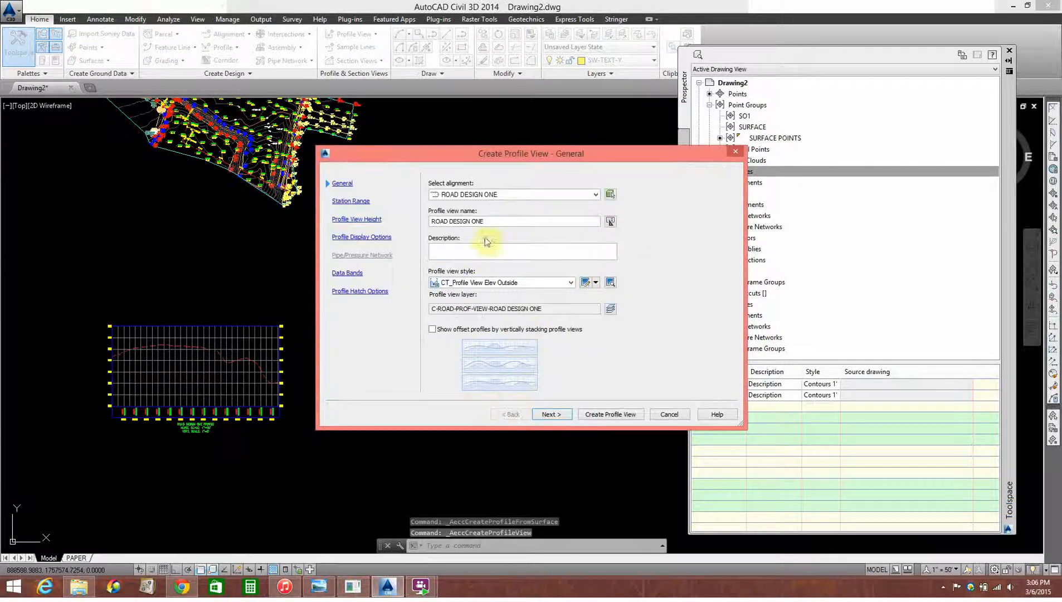
{"action": "left_click", "coordinate": [609, 414]}
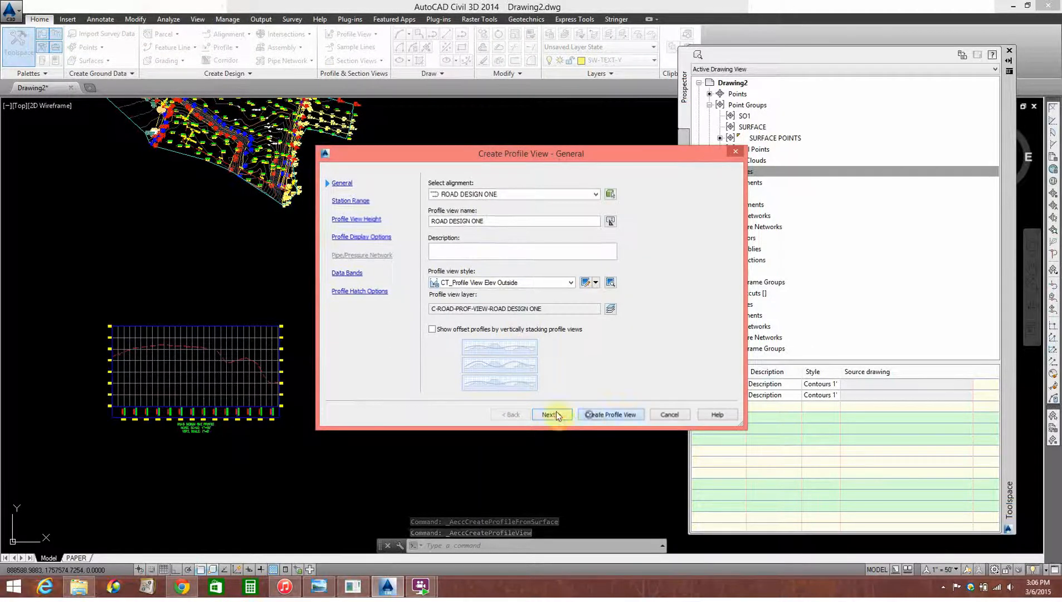
{"action": "left_click", "coordinate": [453, 421]}
Compare the title scales, band labels and ground line of the two ROAD DESIGN ONE profile views
{"action": "scroll", "coordinate": [563, 454], "scroll_direction": "up", "scroll_amount": 2}
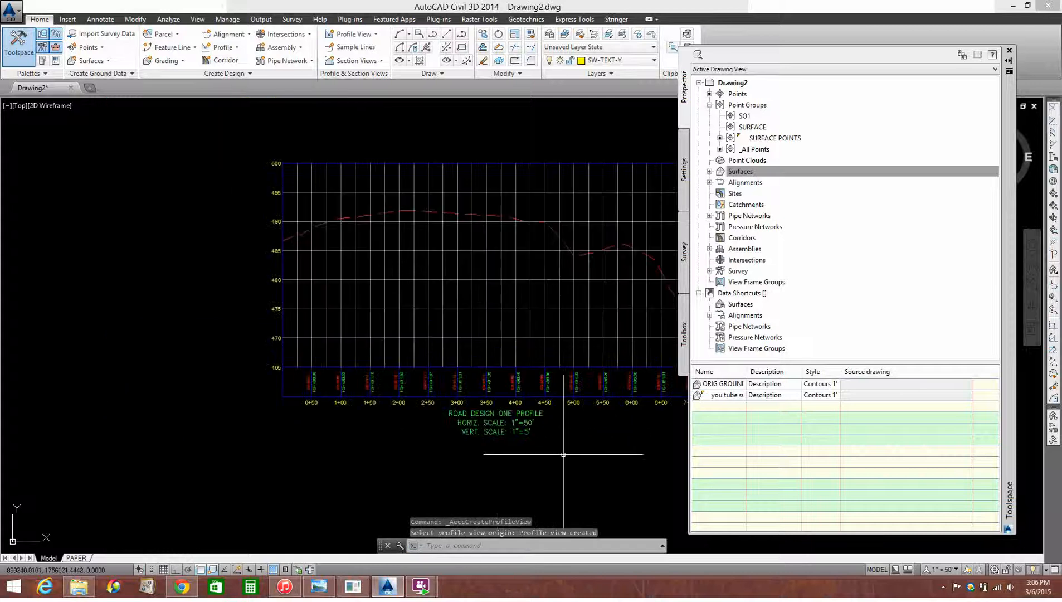
{"action": "scroll", "coordinate": [564, 454], "scroll_direction": "down", "scroll_amount": 2}
{"action": "scroll", "coordinate": [563, 454], "scroll_direction": "up", "scroll_amount": 2}
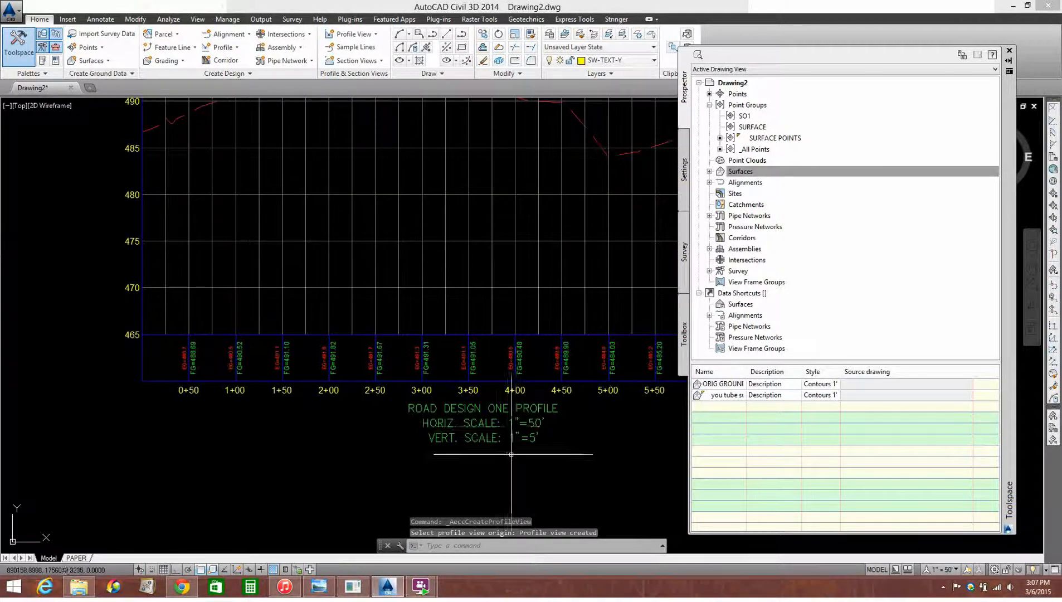
{"action": "scroll", "coordinate": [563, 454], "scroll_direction": "down", "scroll_amount": 4}
{"action": "scroll", "coordinate": [300, 453], "scroll_direction": "up", "scroll_amount": 4}
{"action": "scroll", "coordinate": [265, 374], "scroll_direction": "down", "scroll_amount": 3}
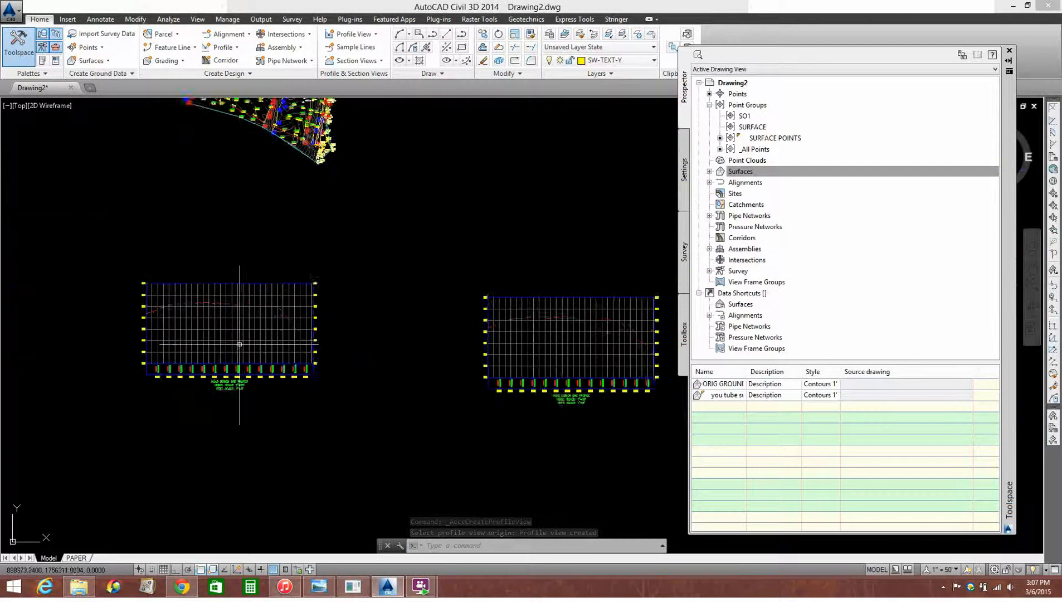
{"action": "scroll", "coordinate": [273, 384], "scroll_direction": "up", "scroll_amount": 3}
{"action": "scroll", "coordinate": [279, 391], "scroll_direction": "down", "scroll_amount": 3}
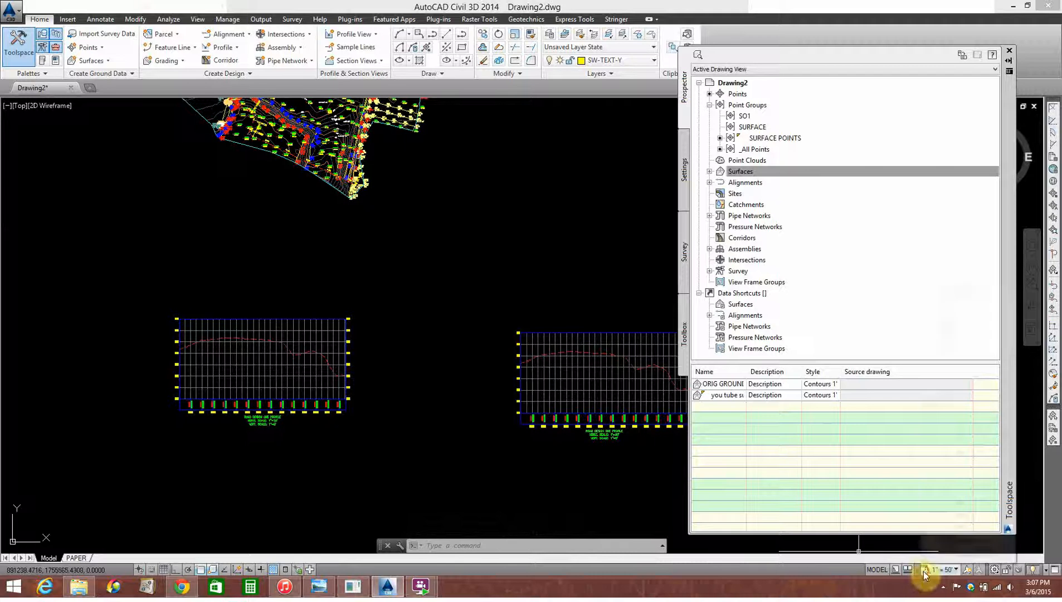
Set the drawing's annotation scale to 1" = 20' and check both profile views with the site plan
{"action": "left_click", "coordinate": [941, 569]}
{"action": "left_click", "coordinate": [951, 368]}
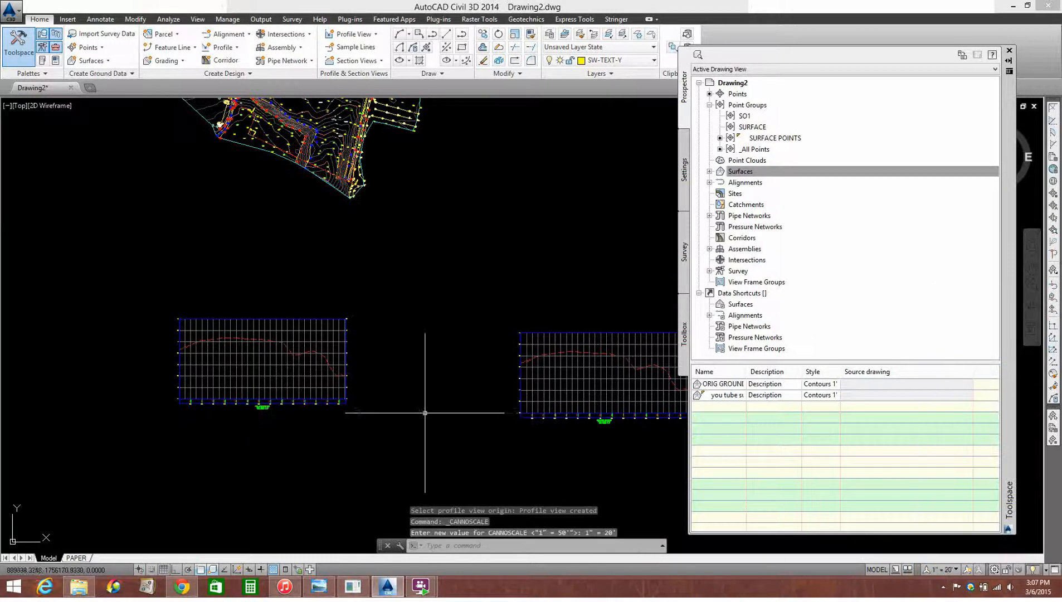
{"action": "scroll", "coordinate": [455, 410], "scroll_direction": "down", "scroll_amount": 2}
{"action": "middle_click_drag", "start_coordinate": [339, 331], "coordinate": [393, 375]}
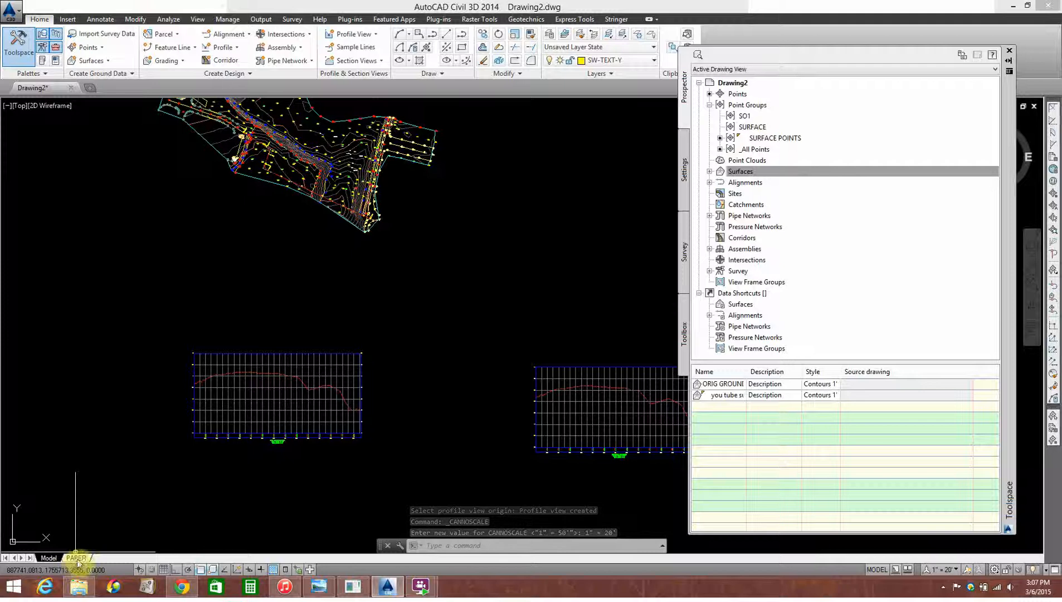
Switch to the PAPER layout and make the existing viewport border's layer current
{"action": "left_click", "coordinate": [77, 557]}
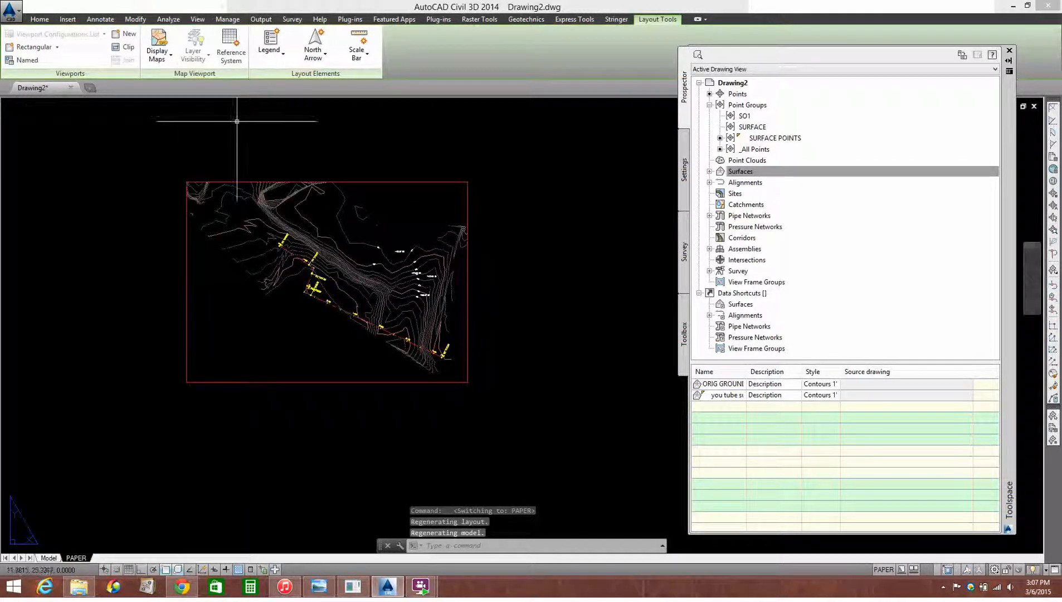
{"action": "left_click", "coordinate": [47, 20]}
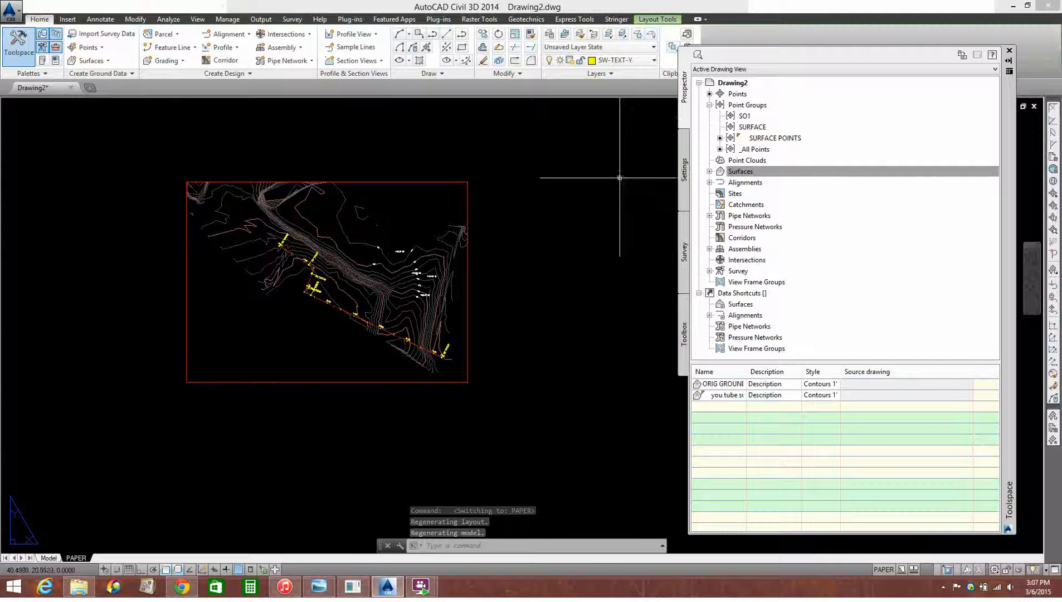
{"action": "type", "text": "v"}
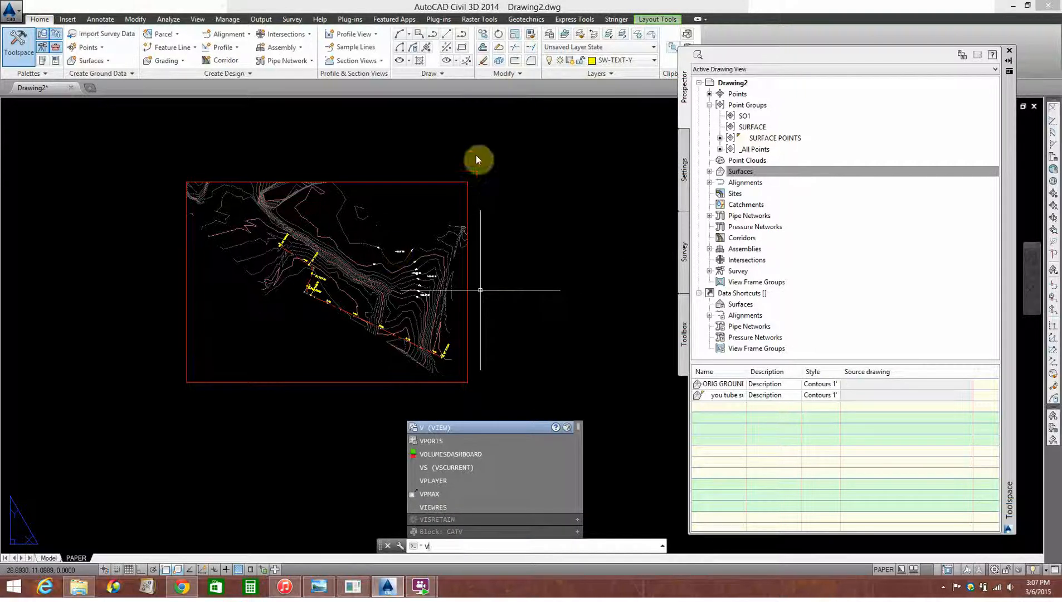
{"action": "key", "text": "Escape"}
{"action": "left_click", "coordinate": [564, 34]}
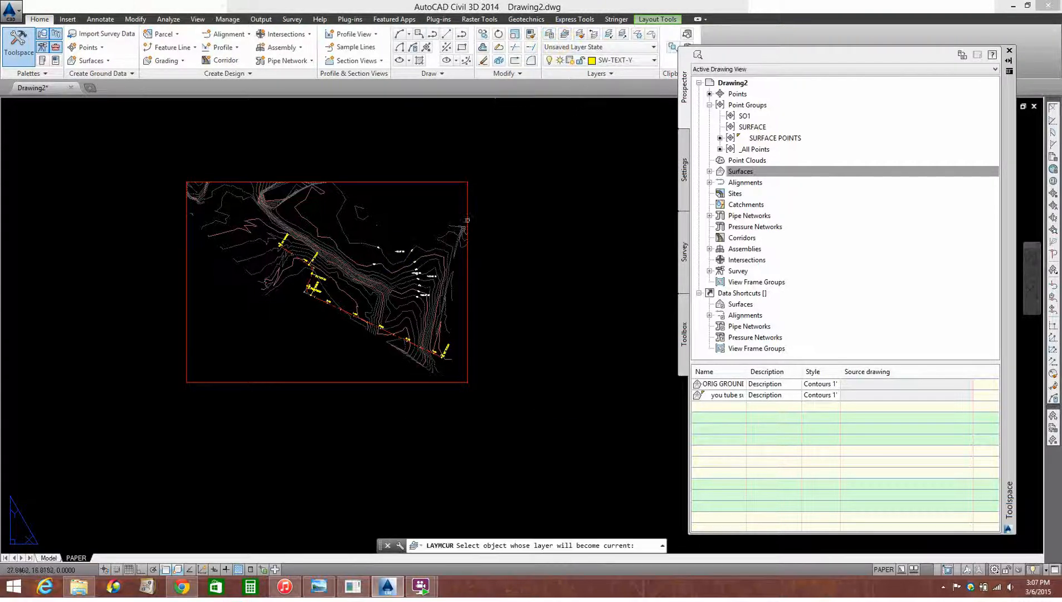
{"action": "left_click", "coordinate": [467, 218]}
{"action": "scroll", "coordinate": [479, 251], "scroll_direction": "down", "scroll_amount": 3}
{"action": "middle_click_drag", "start_coordinate": [446, 308], "coordinate": [411, 251]}
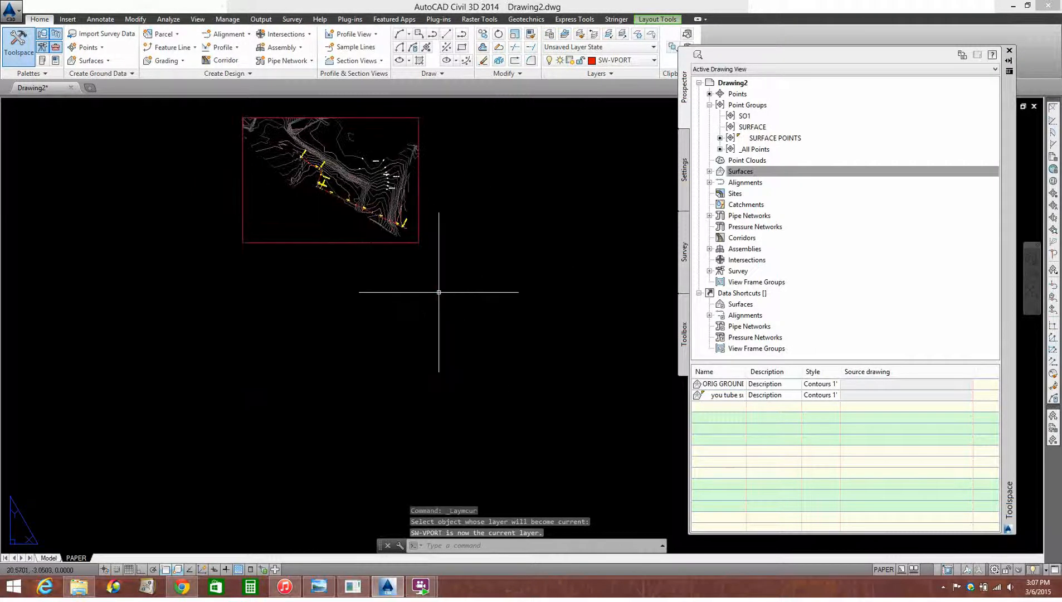
Create a rectangular viewport about 18.6 wide by 13.4 high below the site plan viewport
{"action": "type", "text": "vports"}
{"action": "key", "text": "Return"}
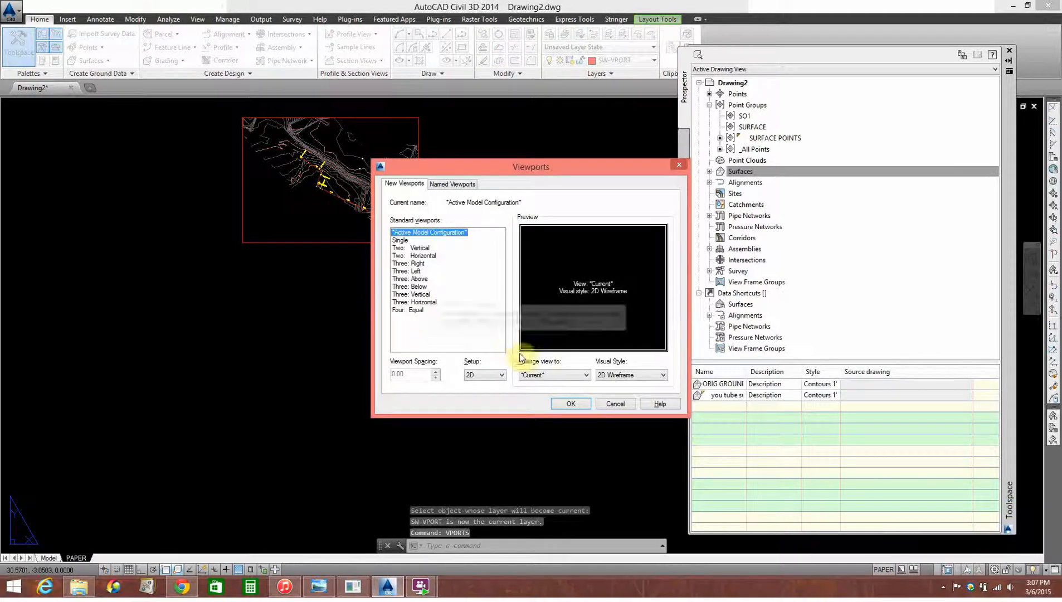
{"action": "left_click", "coordinate": [574, 406]}
{"action": "left_click", "coordinate": [435, 449]}
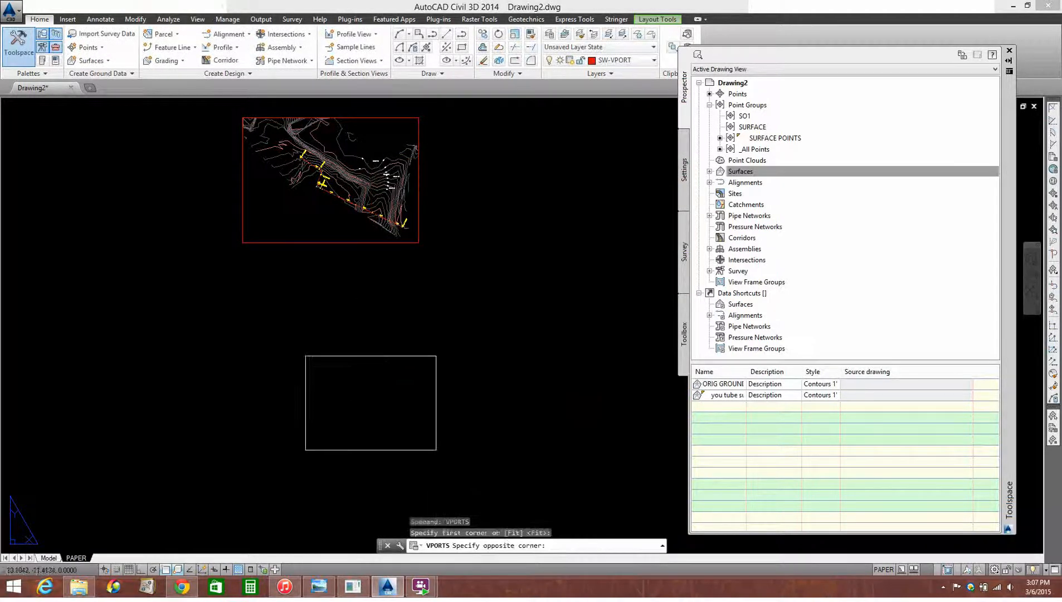
{"action": "left_click", "coordinate": [294, 348]}
Activate the new viewport, bring the profile view area into it and regenerate the model display
{"action": "double_click", "coordinate": [385, 381]}
{"action": "mouse_move", "coordinate": [383, 385]}
{"action": "middle_mouse_down"}
{"action": "mouse_move", "coordinate": [358, 426]}
{"action": "mouse_move", "coordinate": [348, 368]}
{"action": "middle_mouse_up"}
{"action": "scroll", "coordinate": [361, 386], "scroll_direction": "up", "scroll_amount": 5}
{"action": "scroll", "coordinate": [357, 384], "scroll_direction": "up", "scroll_amount": 2}
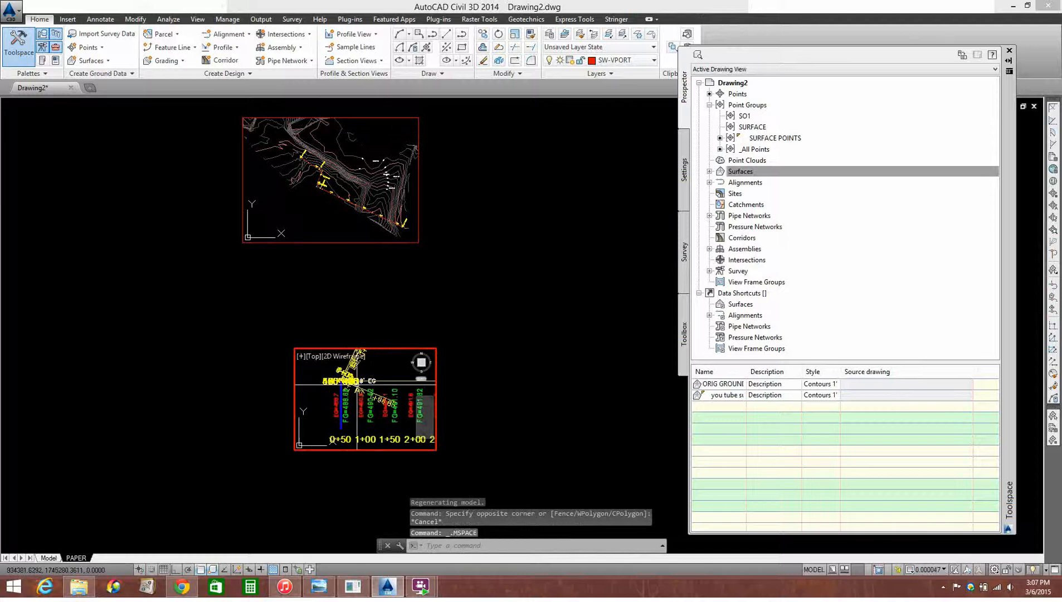
{"action": "type", "text": "RE"}
{"action": "key", "text": "Return"}
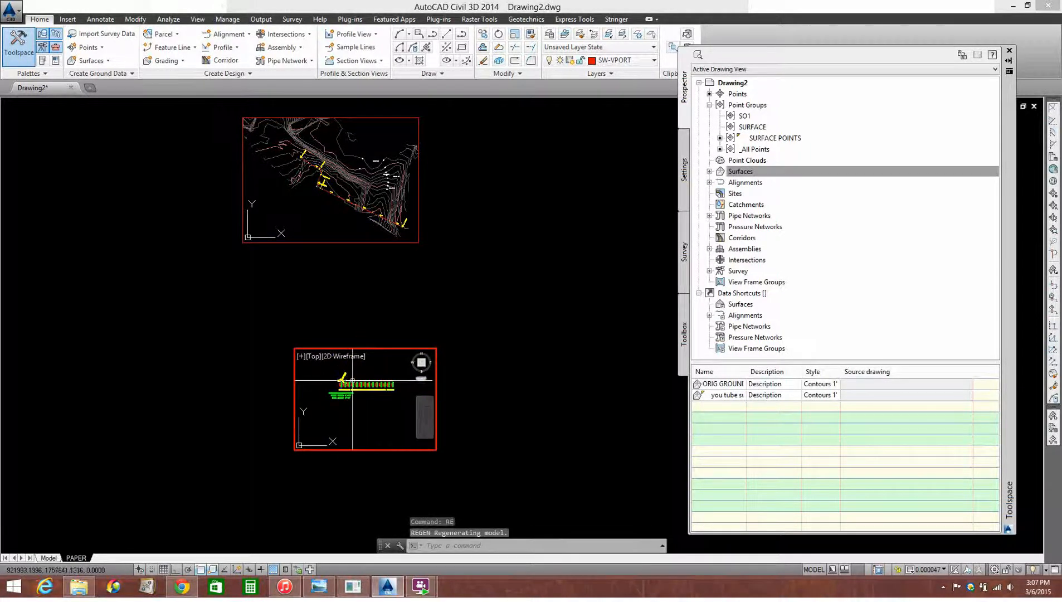
Regenerate and frame the first ROAD DESIGN ONE profile view inside the new viewport, then return to paper space
{"action": "scroll", "coordinate": [355, 404], "scroll_direction": "down", "scroll_amount": 4}
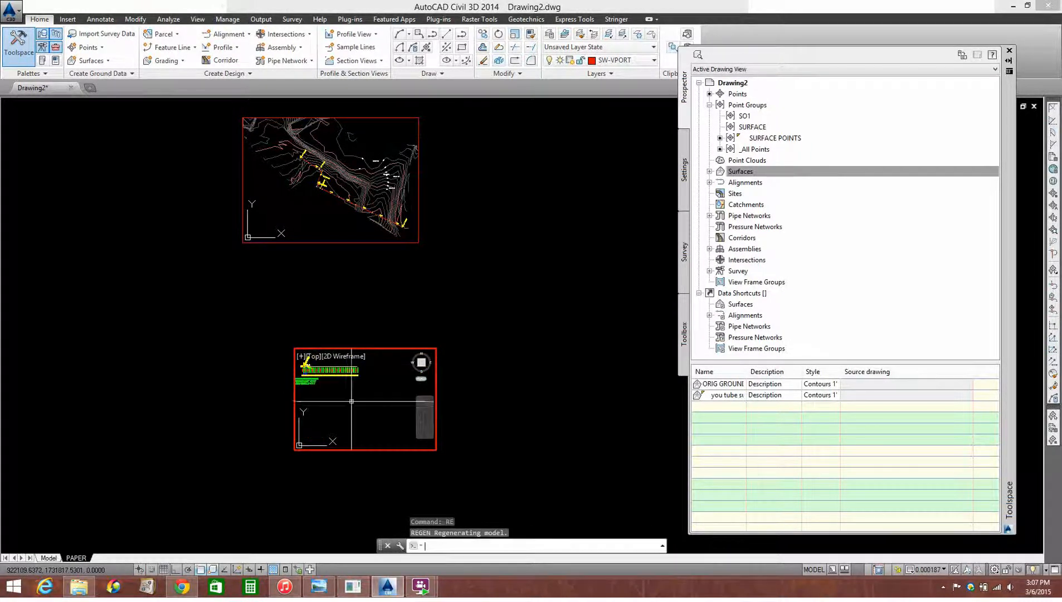
{"action": "scroll", "coordinate": [357, 408], "scroll_direction": "up", "scroll_amount": 4}
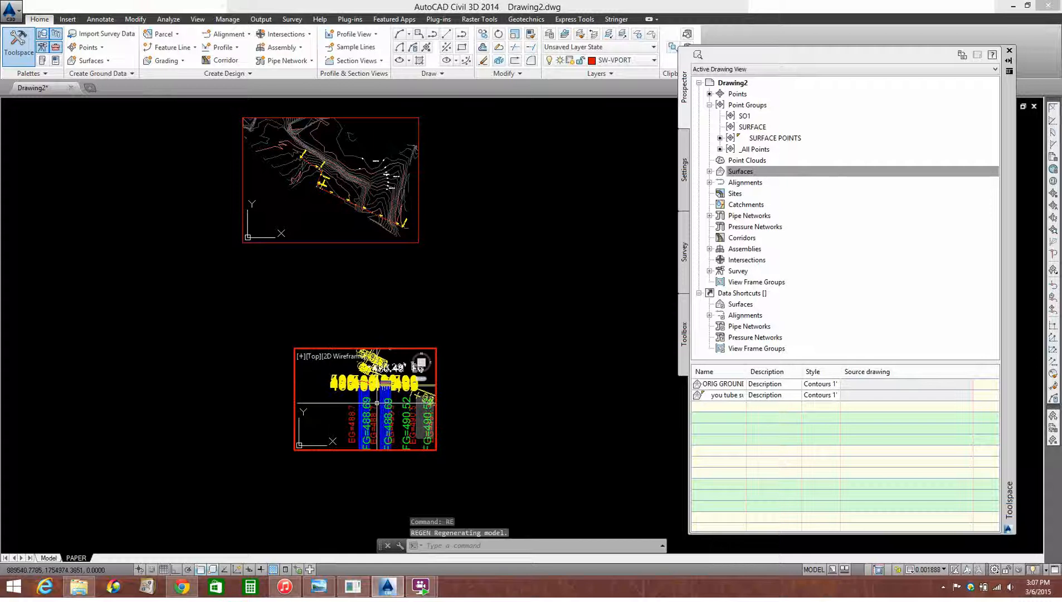
{"action": "type", "text": "RE"}
{"action": "key", "text": "Return"}
{"action": "scroll", "coordinate": [392, 429], "scroll_direction": "down", "scroll_amount": 3}
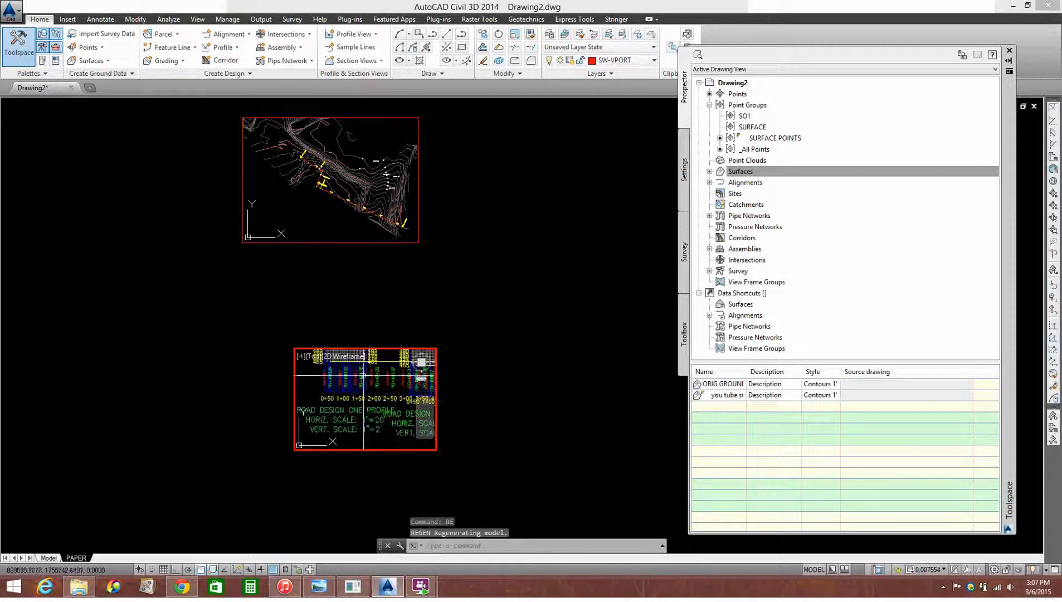
{"action": "scroll", "coordinate": [378, 411], "scroll_direction": "down", "scroll_amount": 3}
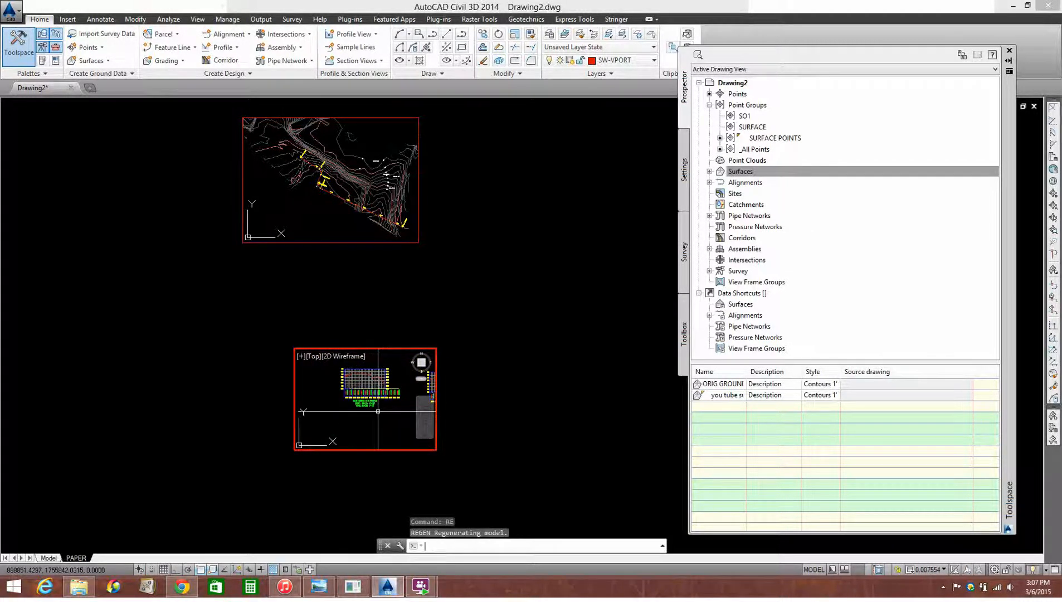
{"action": "scroll", "coordinate": [384, 418], "scroll_direction": "up", "scroll_amount": 2}
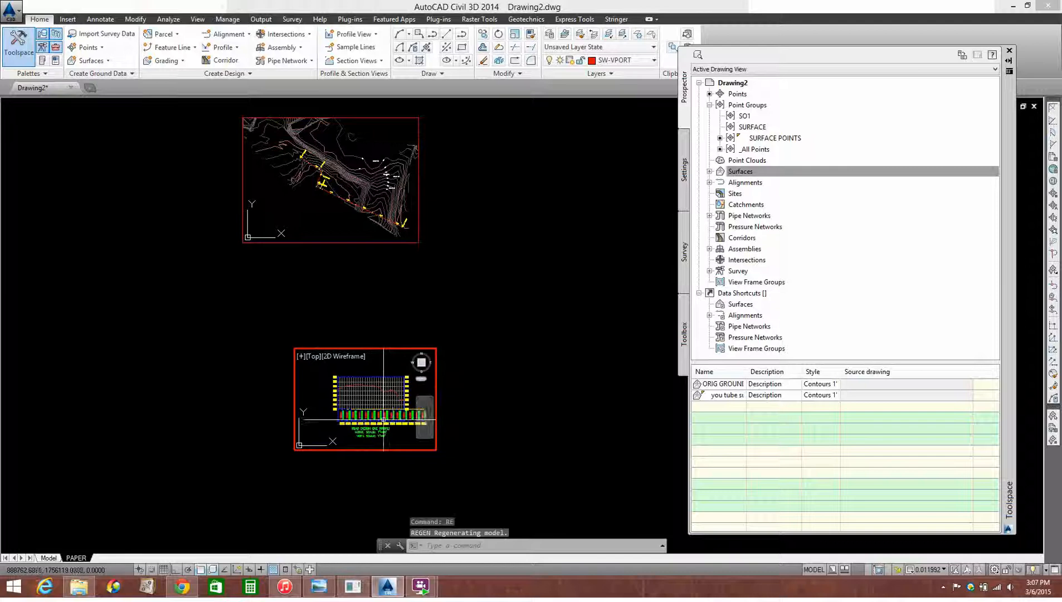
{"action": "double_click", "coordinate": [521, 335]}
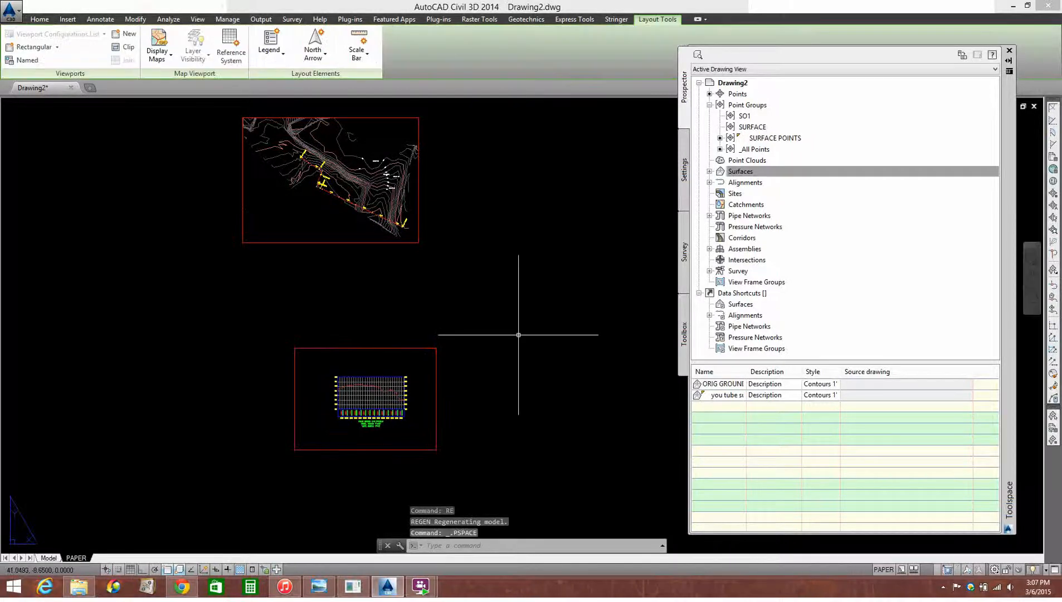
Set the profile viewport's annotation scale to 1" = 20' in its properties and deselect it
{"action": "left_click", "coordinate": [514, 331]}
{"action": "left_click", "coordinate": [348, 479]}
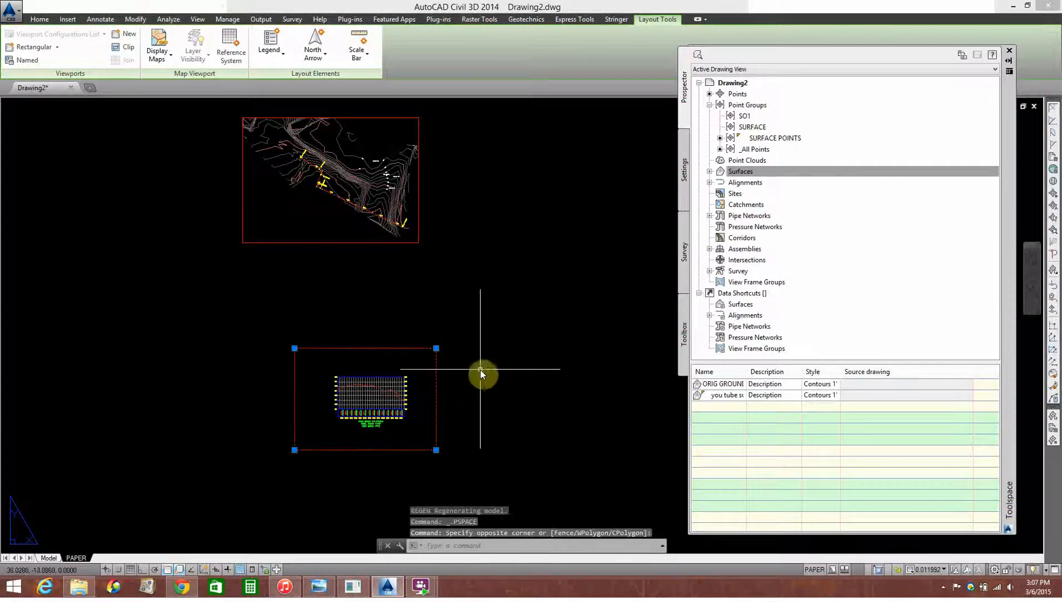
{"action": "right_click", "coordinate": [482, 374]}
{"action": "left_click", "coordinate": [520, 247]}
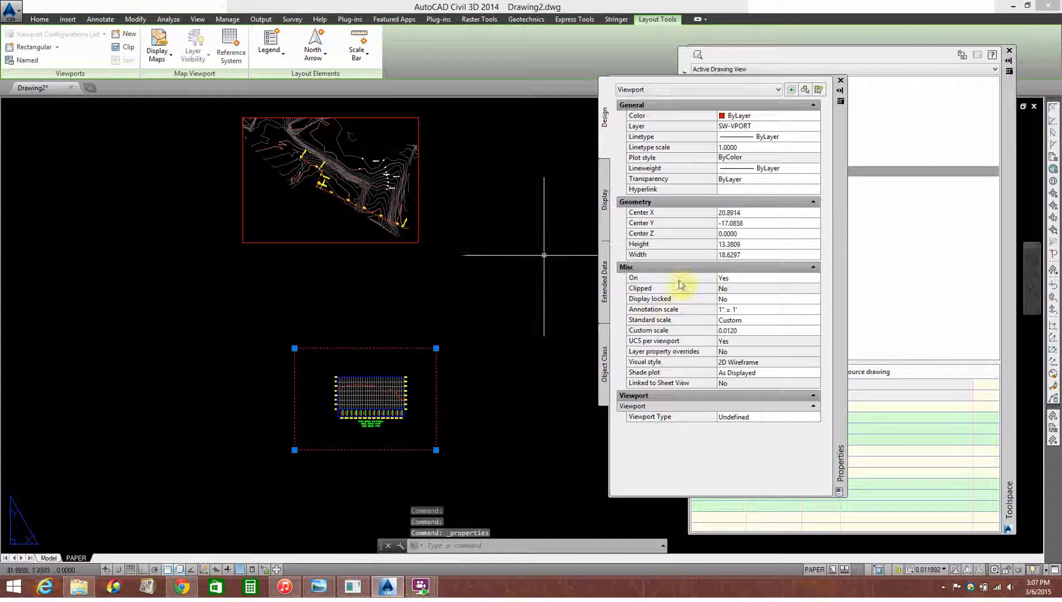
{"action": "left_click", "coordinate": [755, 311]}
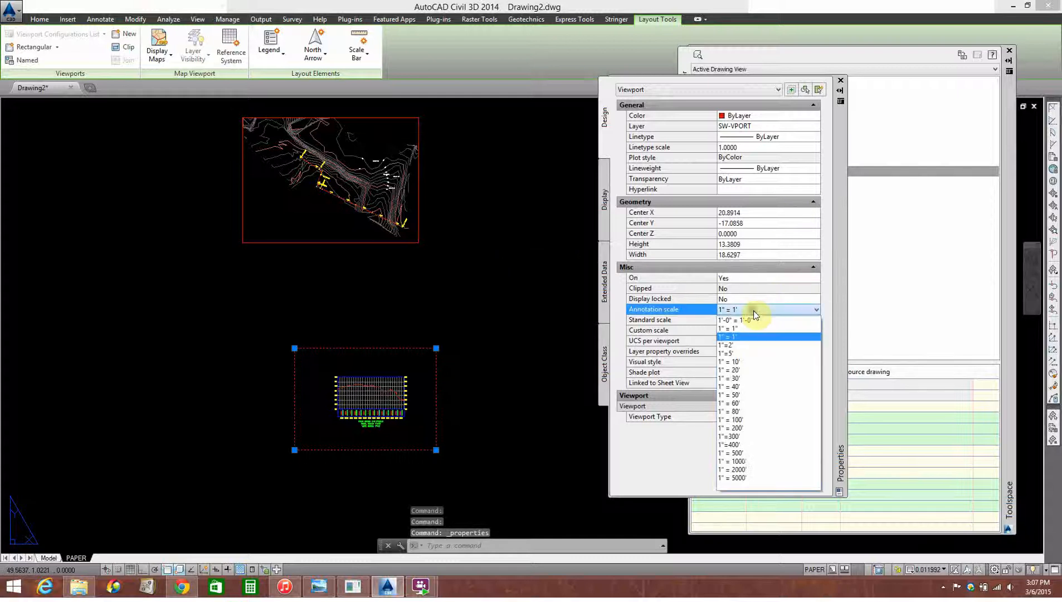
{"action": "left_click", "coordinate": [745, 371]}
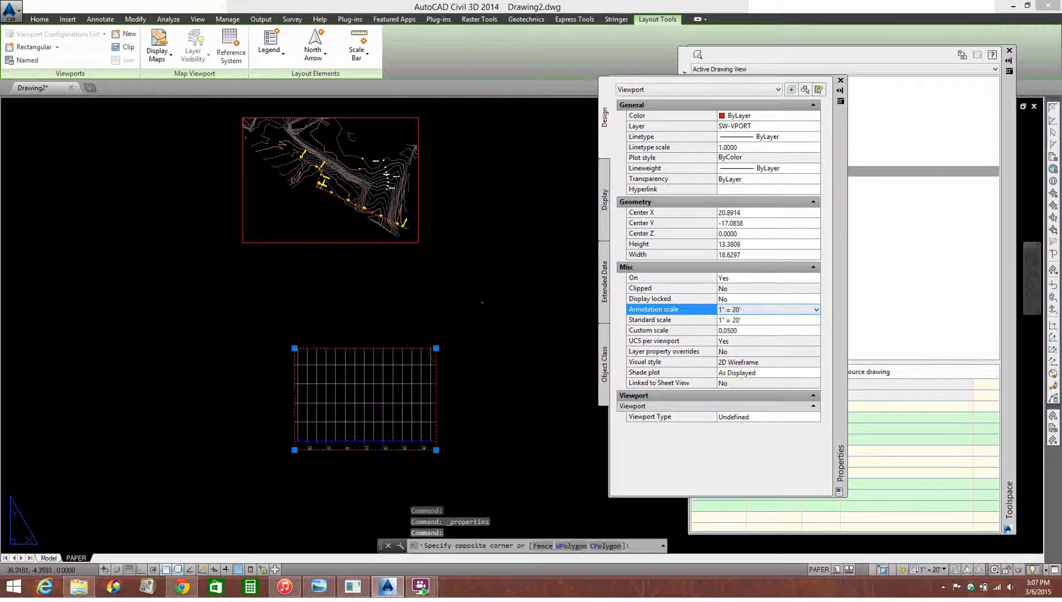
{"action": "left_click", "coordinate": [484, 299]}
{"action": "key", "text": "Escape"}
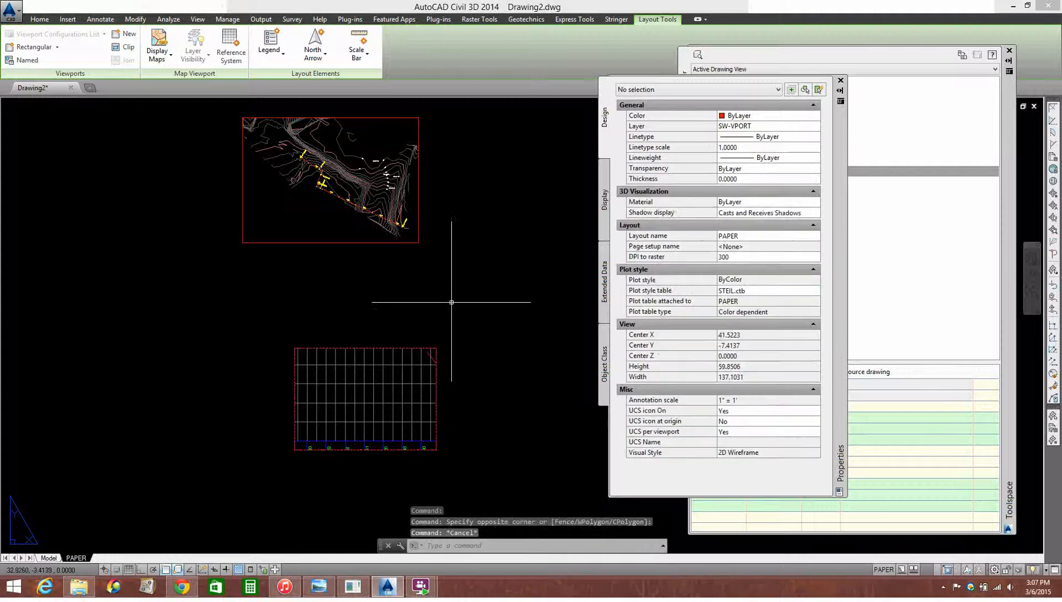
Stretch the profile viewport's corners outward until the whole profile view, its band labels and its title fit inside
{"action": "left_click", "coordinate": [436, 350]}
{"action": "left_click", "coordinate": [436, 349]}
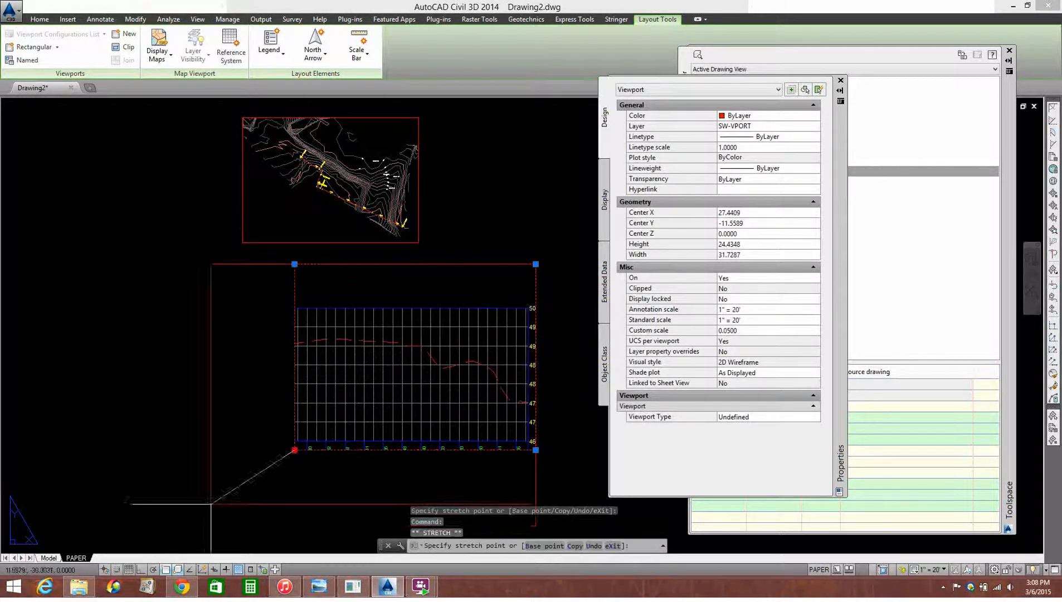
{"action": "middle_click_drag", "start_coordinate": [432, 489], "coordinate": [397, 396]}
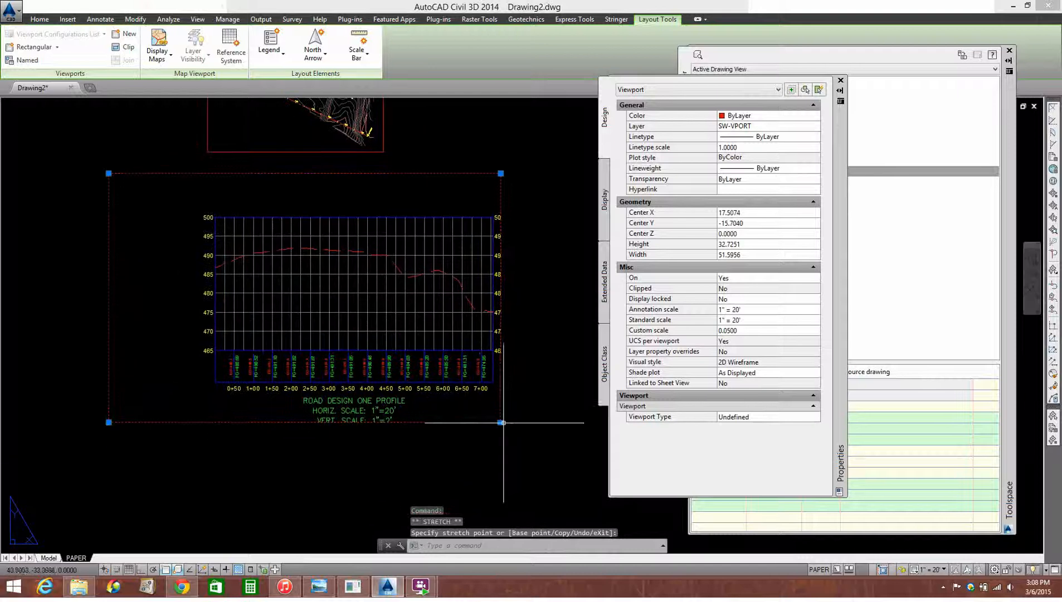
{"action": "key", "text": "Escape"}
{"action": "scroll", "coordinate": [474, 278], "scroll_direction": "down", "scroll_amount": 5}
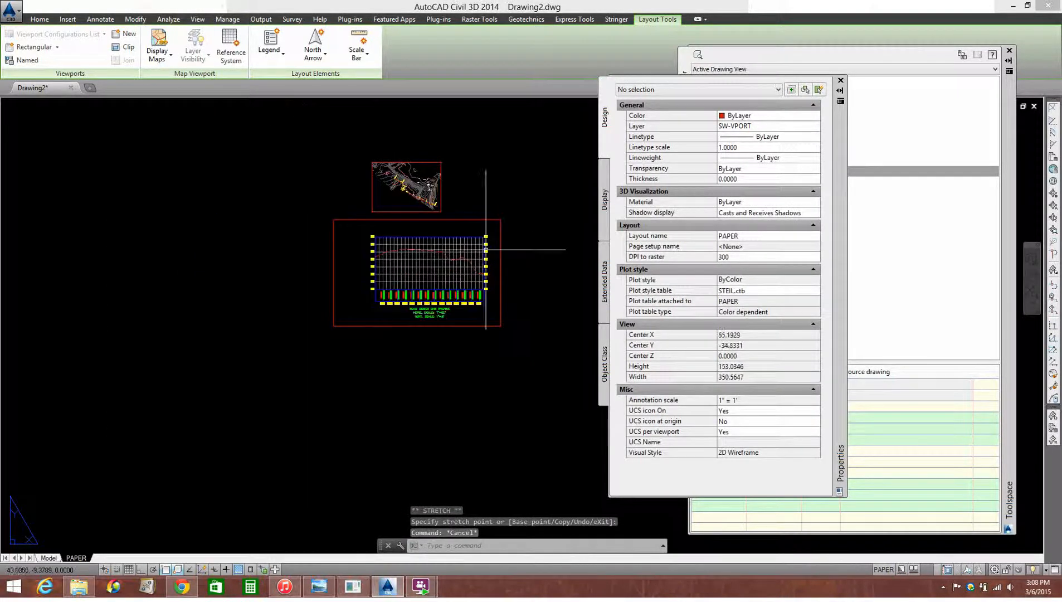
Copy the large profile viewport with its profile view to the empty space on the right of the layout
{"action": "type", "text": "co"}
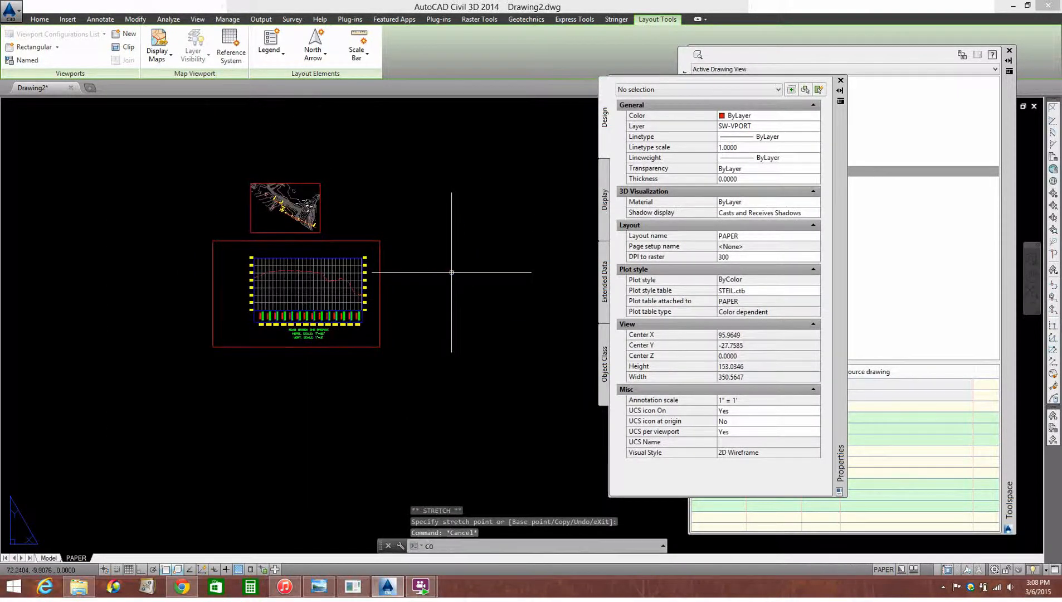
{"action": "key", "text": "Return"}
{"action": "left_click", "coordinate": [433, 209]}
{"action": "left_click", "coordinate": [381, 262]}
{"action": "left_click", "coordinate": [408, 231]}
{"action": "left_click", "coordinate": [368, 262]}
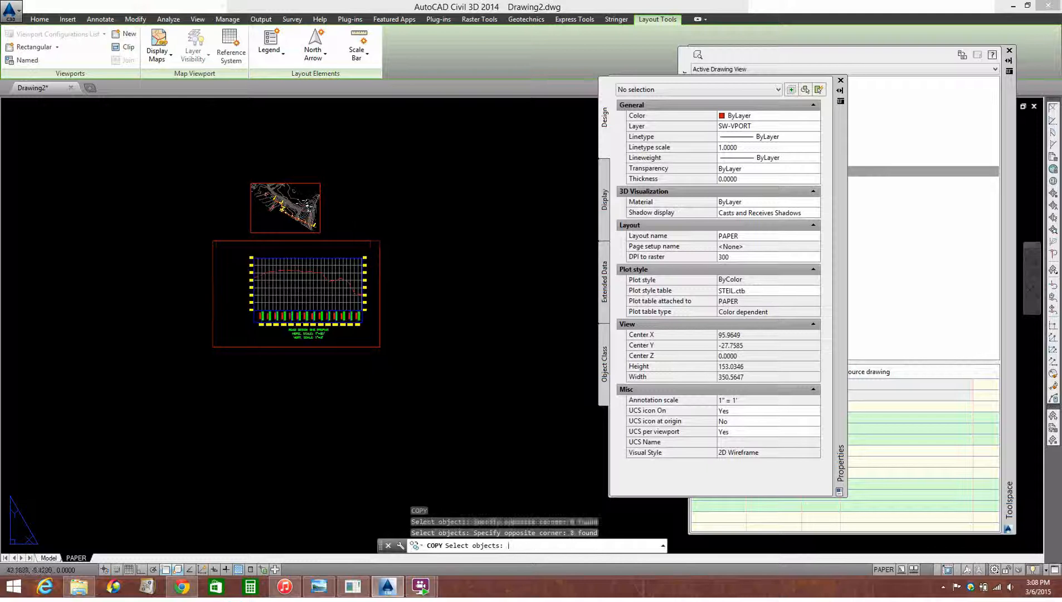
{"action": "key", "text": "Return"}
{"action": "left_click", "coordinate": [363, 273]}
{"action": "scroll", "coordinate": [390, 288], "scroll_direction": "down", "scroll_amount": 2}
{"action": "scroll", "coordinate": [516, 276], "scroll_direction": "up", "scroll_amount": 2}
{"action": "key", "text": "Escape"}
{"action": "scroll", "coordinate": [480, 295], "scroll_direction": "up", "scroll_amount": 2}
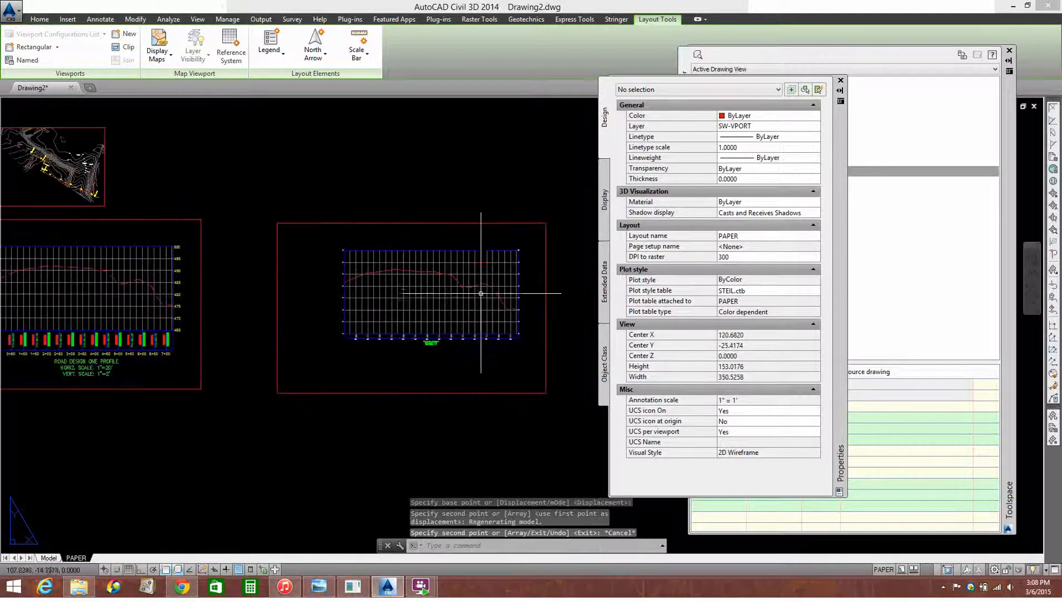
{"action": "double_click", "coordinate": [474, 297]}
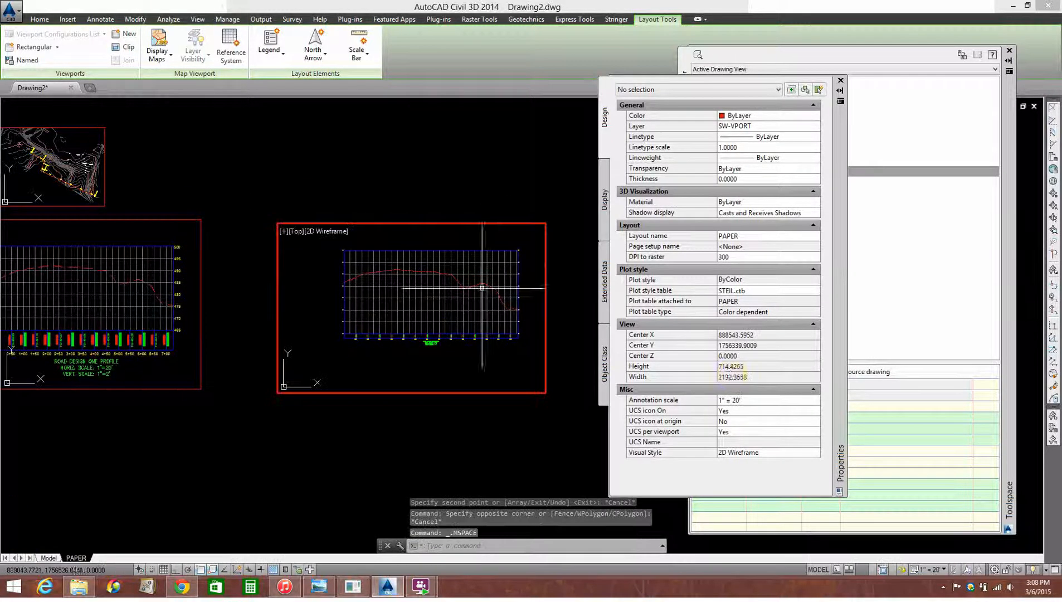
{"action": "double_click", "coordinate": [548, 165]}
Lock the display of the original 1" = 20' profile viewport and deselect it
{"action": "left_click", "coordinate": [262, 177]}
{"action": "left_click", "coordinate": [185, 236]}
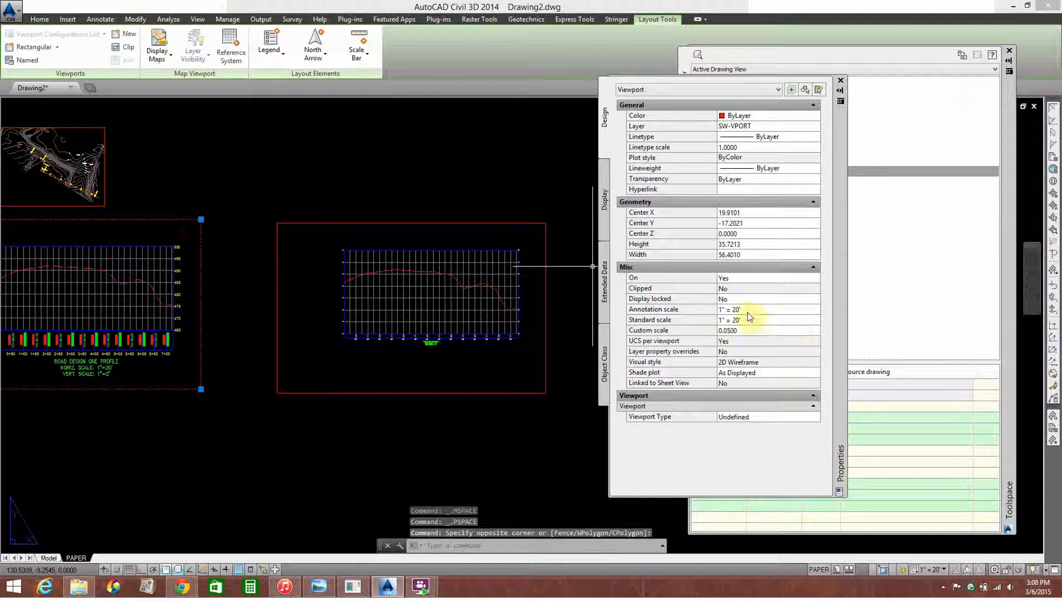
{"action": "left_click", "coordinate": [732, 299]}
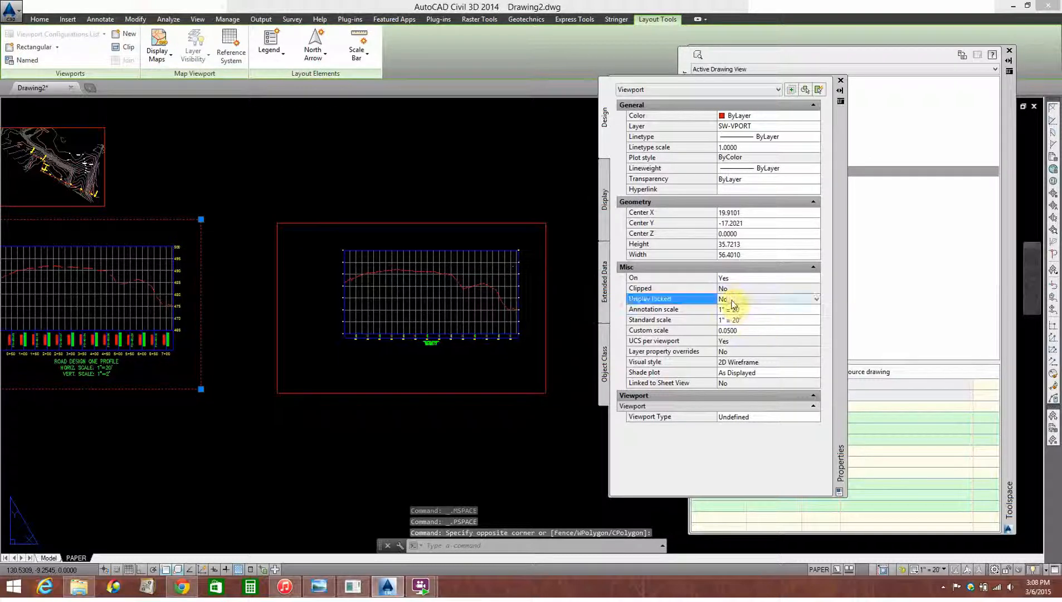
{"action": "left_click", "coordinate": [731, 301]}
{"action": "left_click", "coordinate": [736, 310]}
{"action": "key", "text": "Escape"}
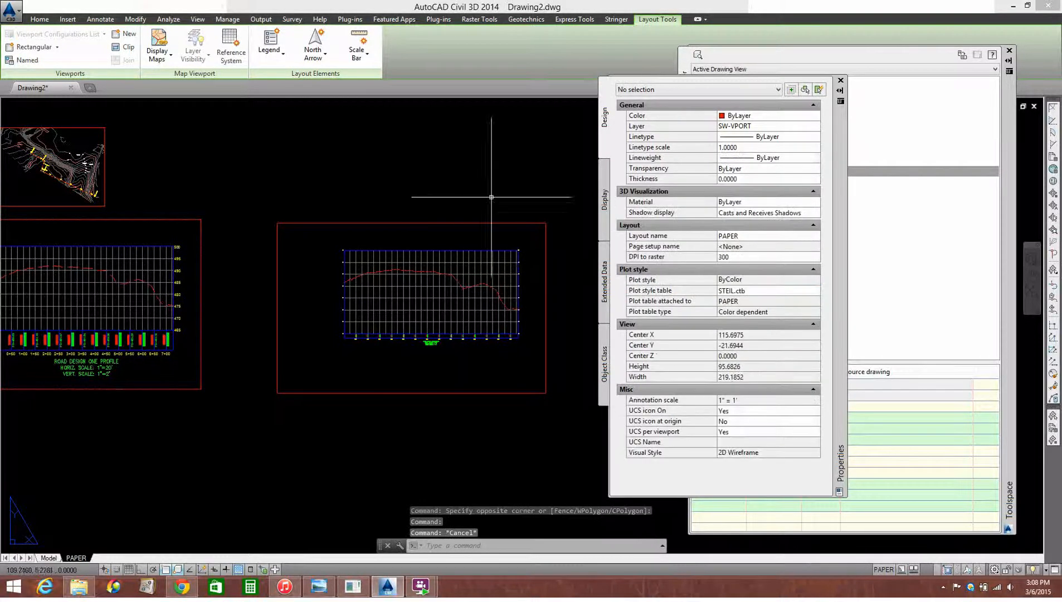
Activate the copied viewport and bring the neighbouring profile view into its frame
{"action": "double_click", "coordinate": [452, 251]}
{"action": "scroll", "coordinate": [452, 251], "scroll_direction": "down", "scroll_amount": 3}
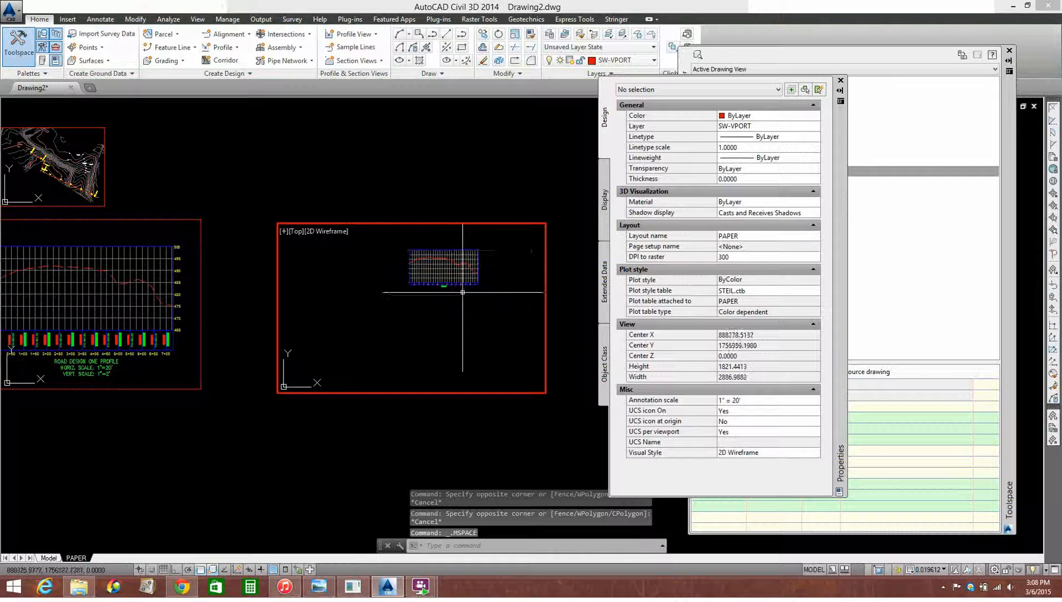
{"action": "middle_click_drag", "start_coordinate": [463, 292], "coordinate": [358, 320]}
{"action": "scroll", "coordinate": [510, 308], "scroll_direction": "up", "scroll_amount": 2}
{"action": "middle_click_drag", "start_coordinate": [510, 307], "coordinate": [470, 313]}
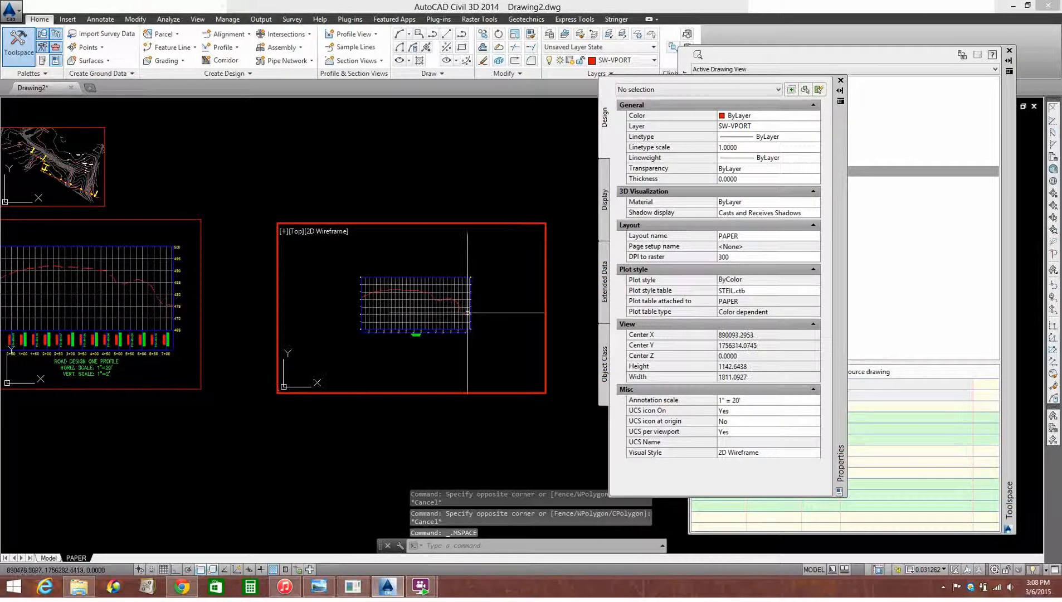
{"action": "scroll", "coordinate": [468, 312], "scroll_direction": "up", "scroll_amount": 2}
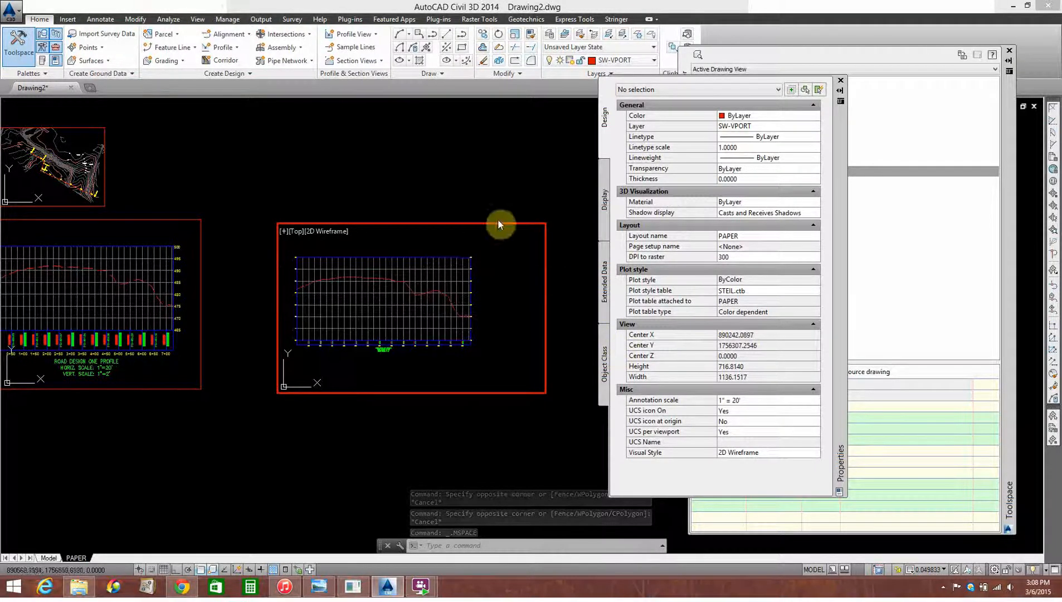
Set the copied viewport's scale to 1" = 50' and return to paper space
{"action": "left_click", "coordinate": [942, 569]}
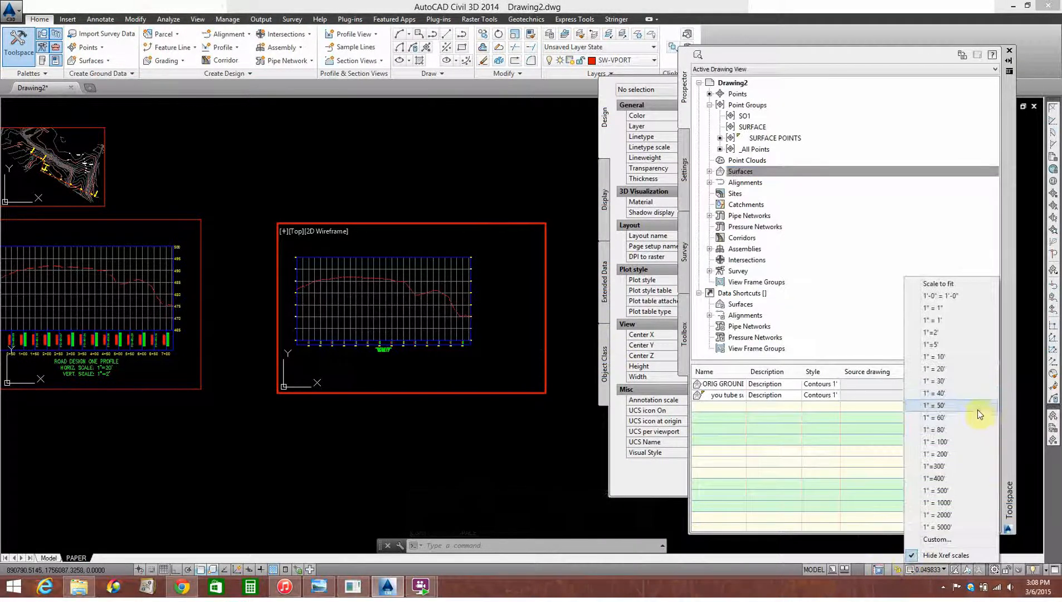
{"action": "left_click", "coordinate": [977, 406]}
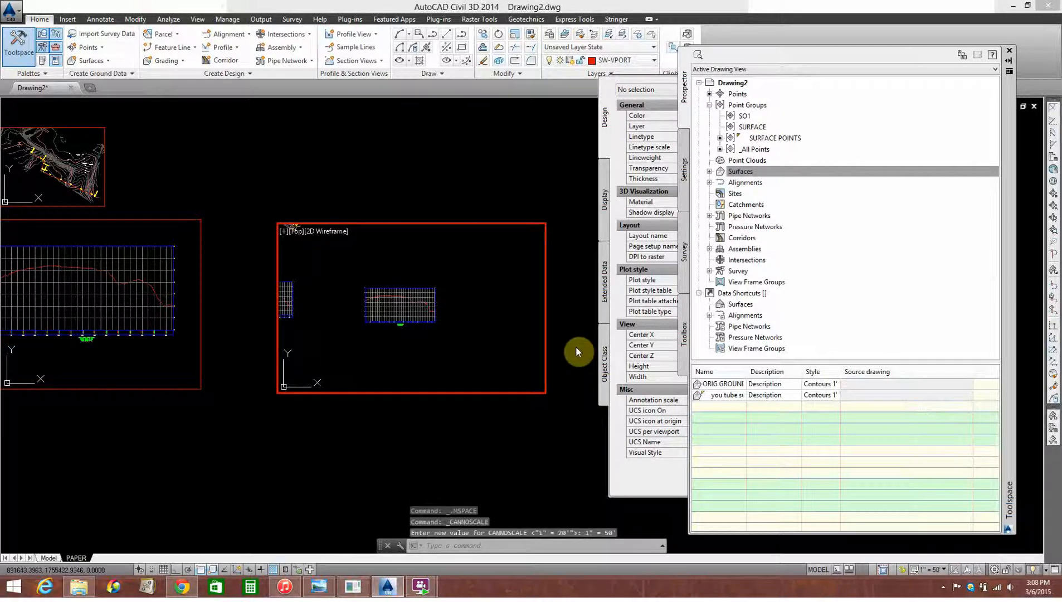
{"action": "double_click", "coordinate": [449, 178]}
Shrink the copied viewport to about 17.6 by 14 units so it closely surrounds only the complete profile view
{"action": "left_click", "coordinate": [539, 183]}
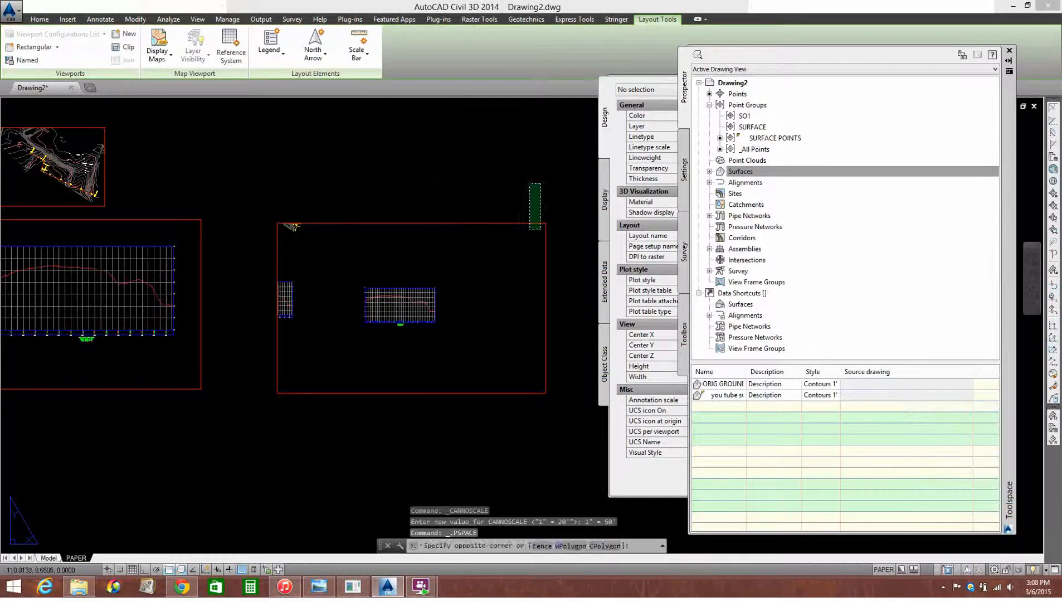
{"action": "left_click", "coordinate": [513, 260]}
{"action": "left_click", "coordinate": [545, 222]}
{"action": "left_click", "coordinate": [442, 270]}
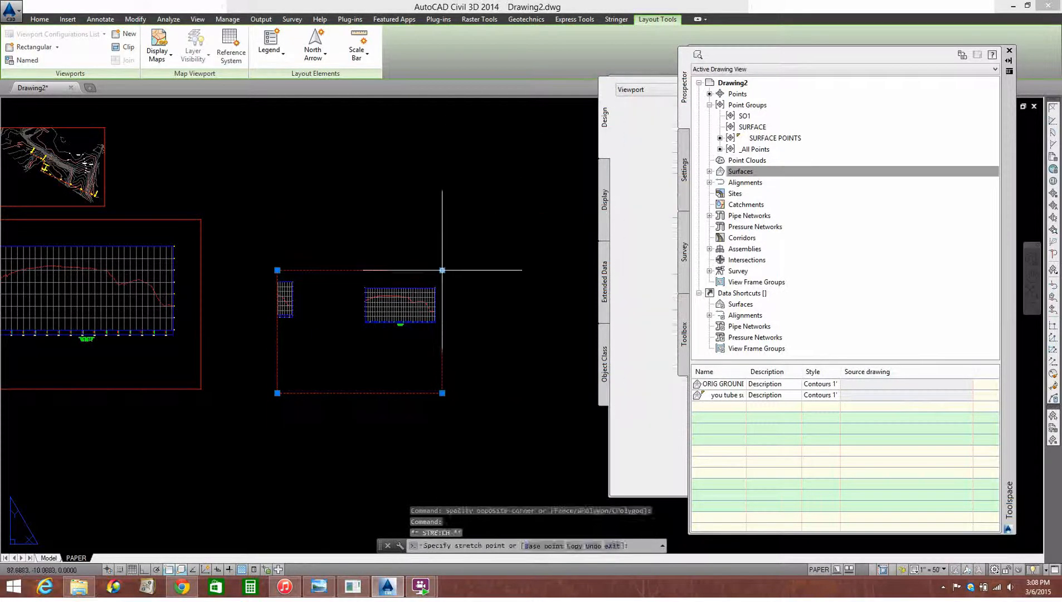
{"action": "left_click", "coordinate": [277, 393]}
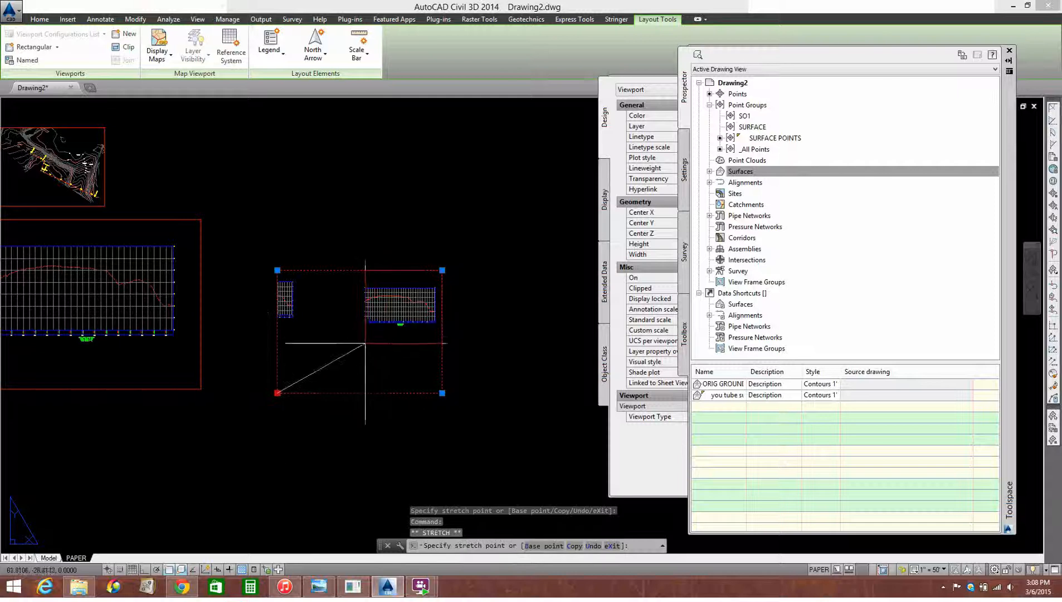
{"action": "left_click", "coordinate": [358, 336]}
{"action": "key", "text": "Escape"}
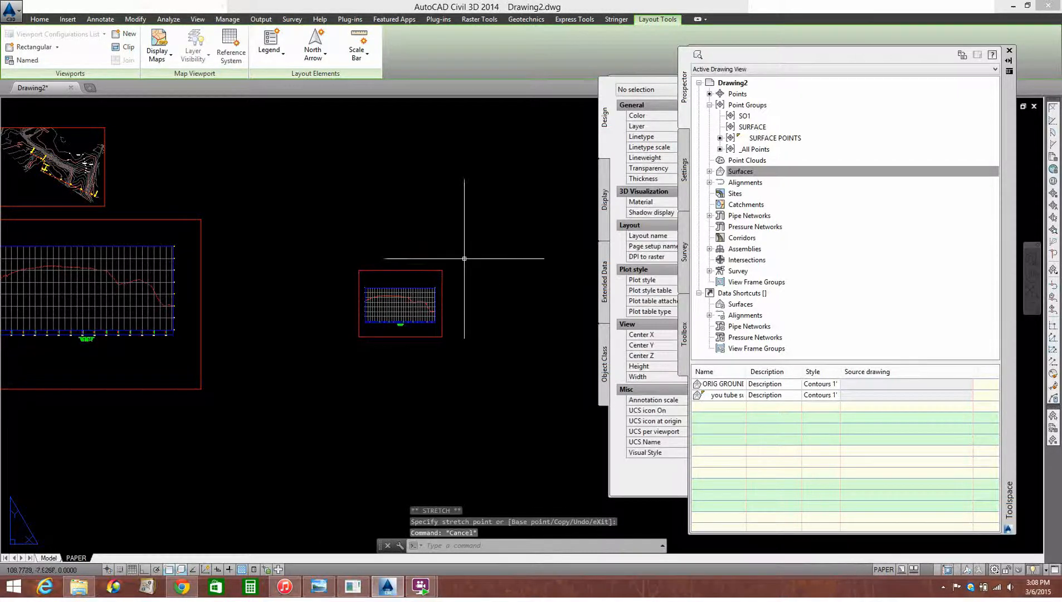
Lock the display of the 1" = 50' profile viewport and deselect it
{"action": "left_click", "coordinate": [463, 259]}
{"action": "left_click", "coordinate": [438, 274]}
{"action": "left_click", "coordinate": [663, 463]}
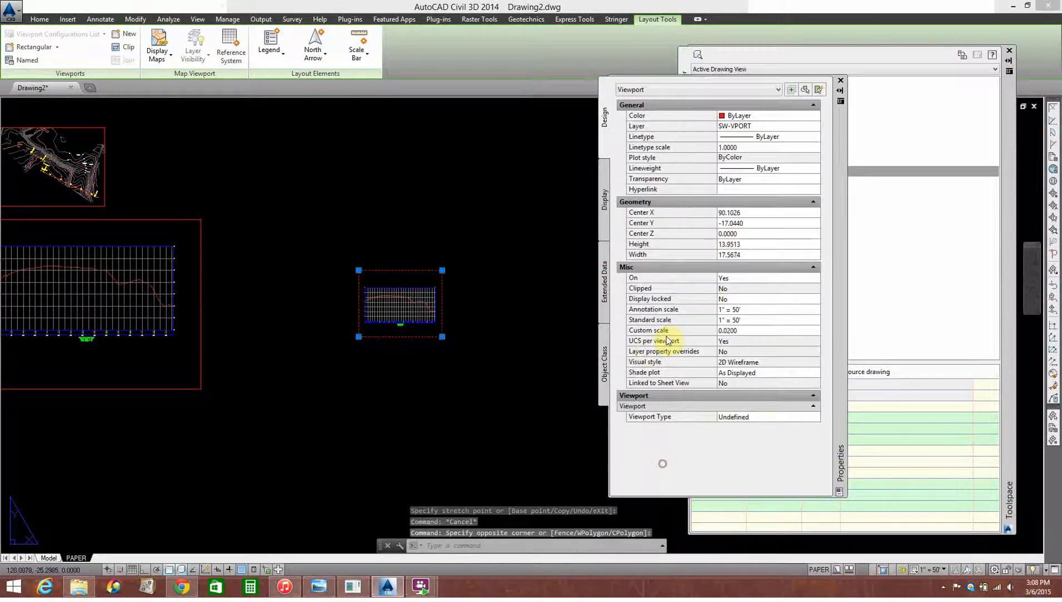
{"action": "left_click", "coordinate": [729, 304]}
{"action": "key", "text": "Escape"}
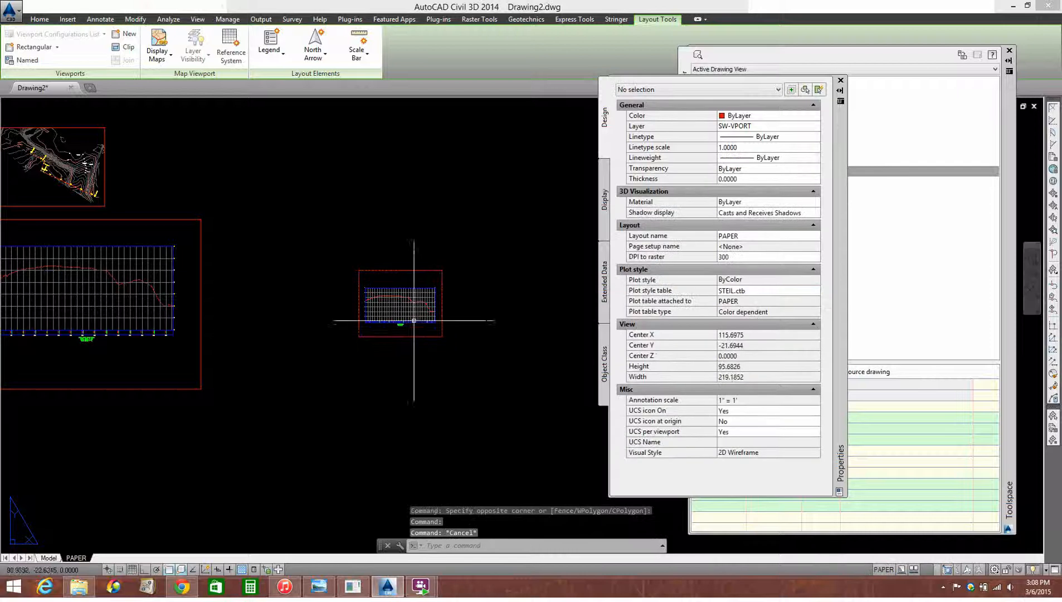
Draw a horizontal polyline 1 unit long in paper space below the 1" = 50' viewport, with ortho on
{"action": "type", "text": "PL"}
{"action": "key", "text": "Return"}
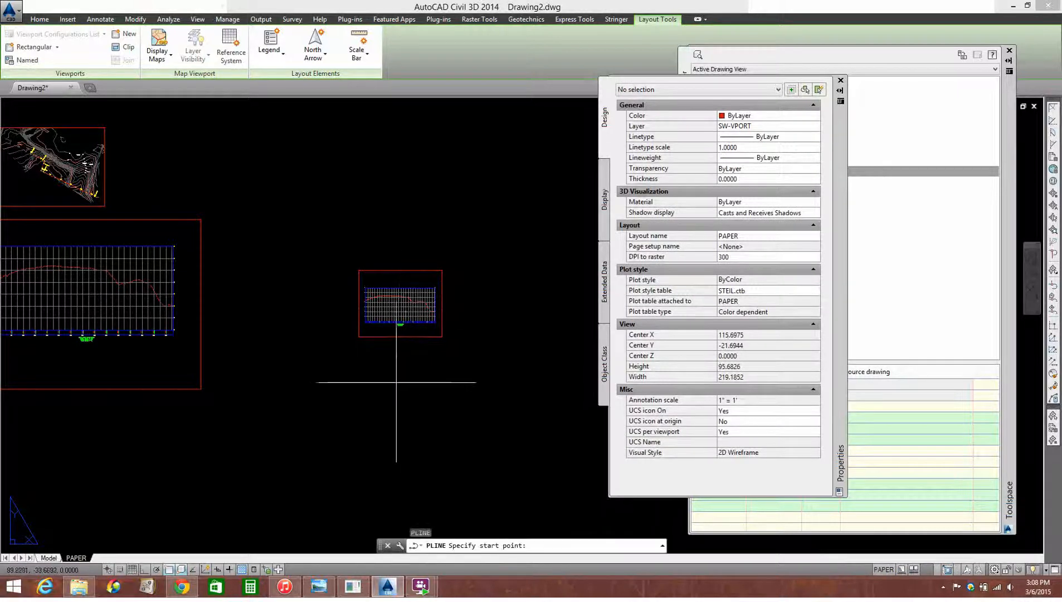
{"action": "scroll", "coordinate": [379, 356], "scroll_direction": "up", "scroll_amount": 2}
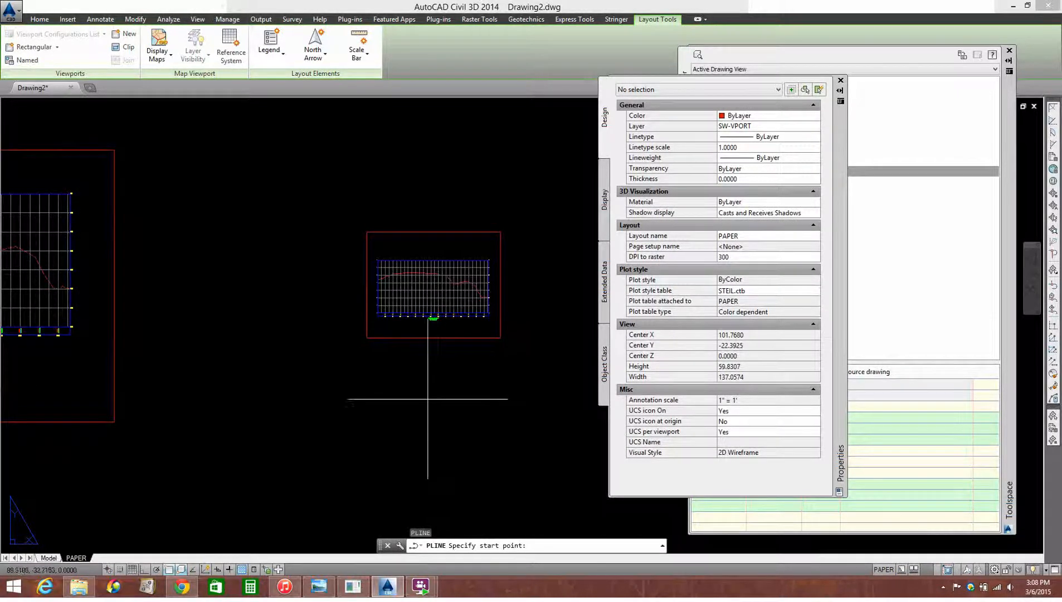
{"action": "left_click", "coordinate": [401, 373]}
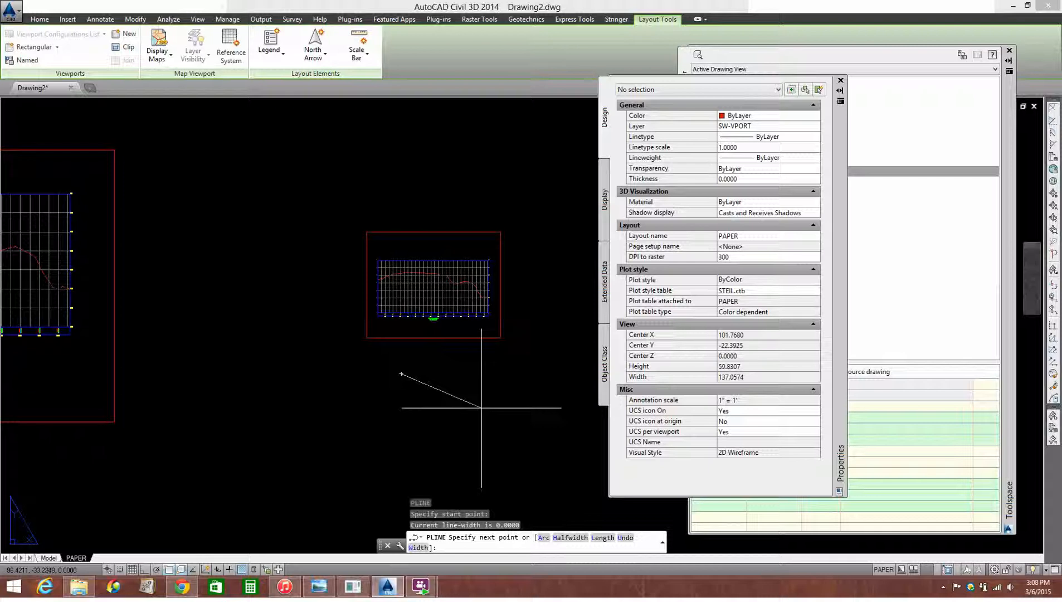
{"action": "key", "text": "F8"}
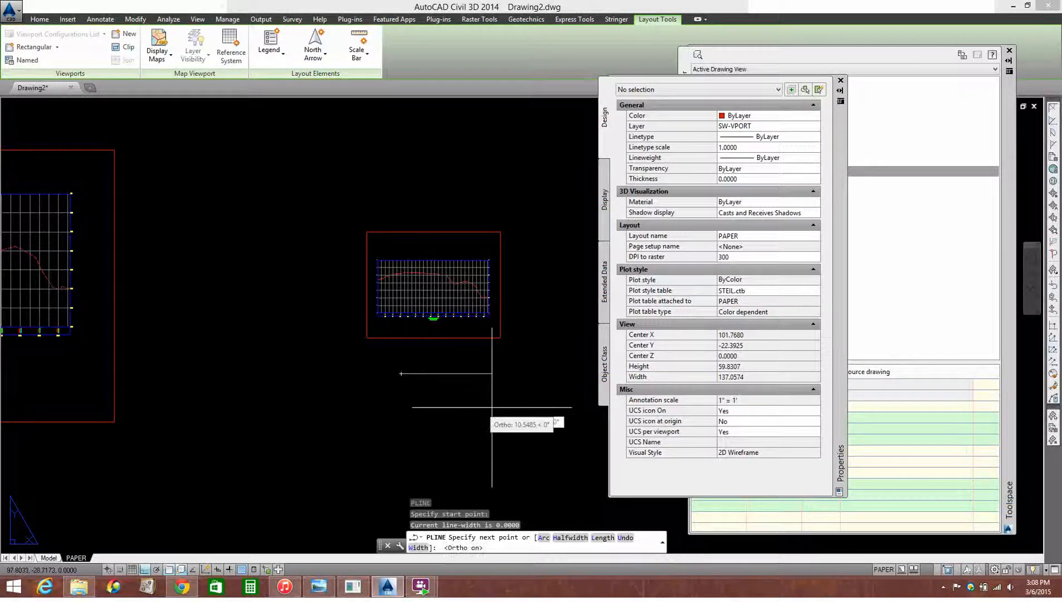
{"action": "type", "text": "1"}
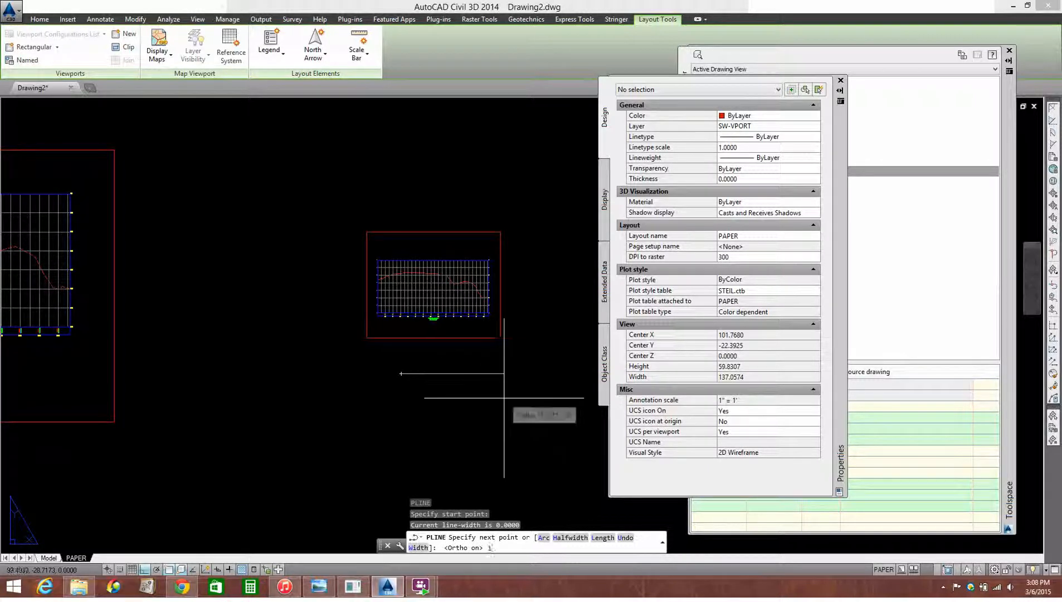
{"action": "key", "text": "Return"}
{"action": "key", "text": "Escape"}
{"action": "scroll", "coordinate": [418, 380], "scroll_direction": "up", "scroll_amount": 3}
{"action": "scroll", "coordinate": [418, 380], "scroll_direction": "up", "scroll_amount": 5}
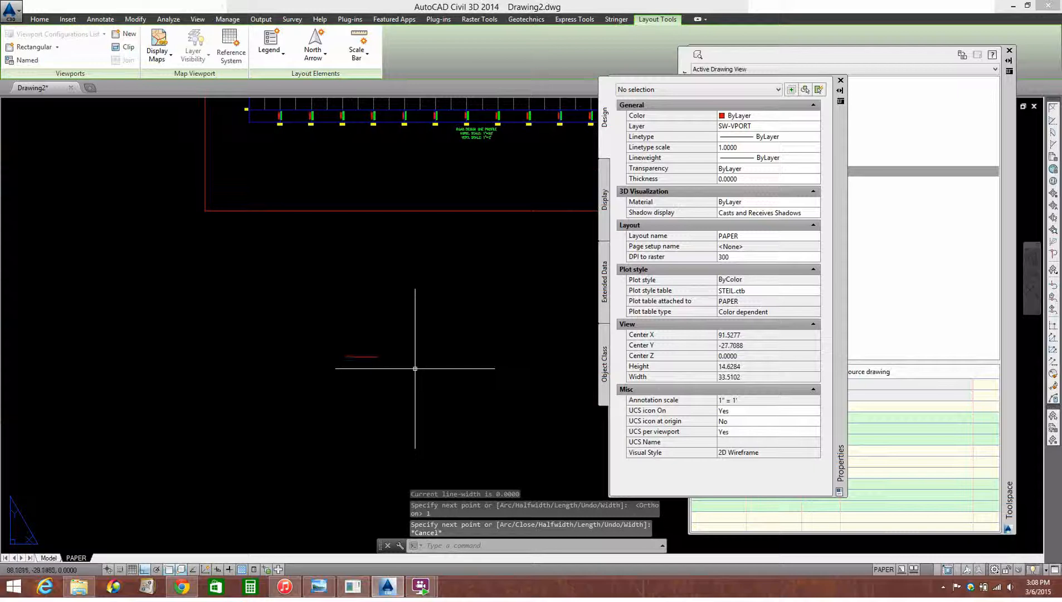
Move the 1-unit polyline freely, with ortho off, onto the profile grid's lower edge between stations 3+50 and 4+00
{"action": "type", "text": "m"}
{"action": "key", "text": "Return"}
{"action": "left_click", "coordinate": [397, 319]}
{"action": "left_click", "coordinate": [359, 400]}
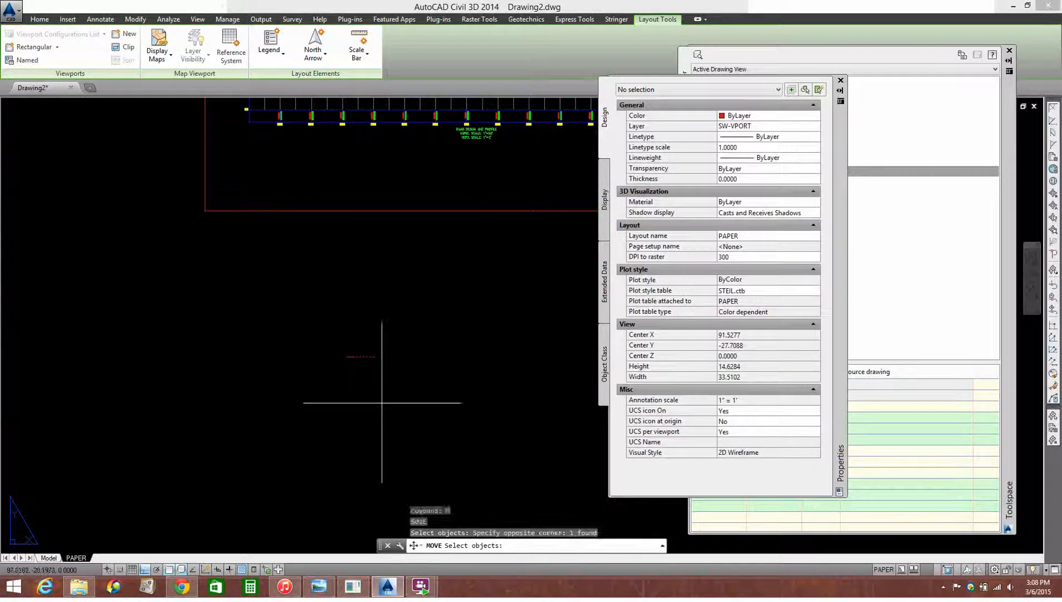
{"action": "key", "text": "Return"}
{"action": "left_click", "coordinate": [384, 397]}
{"action": "key", "text": "F8"}
{"action": "scroll", "coordinate": [420, 300], "scroll_direction": "up", "scroll_amount": 2}
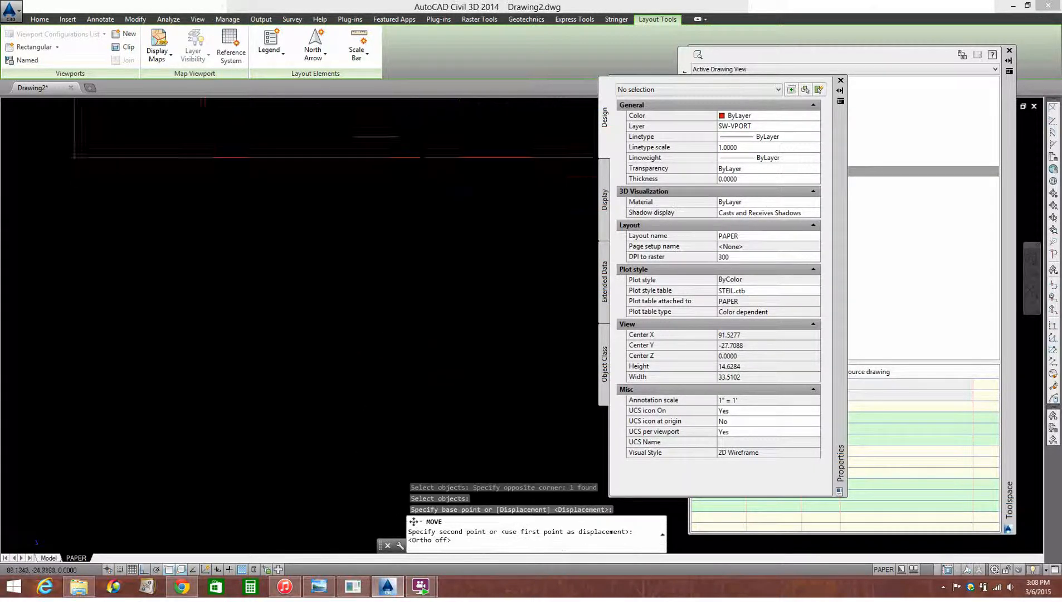
{"action": "middle_click_drag", "start_coordinate": [407, 199], "coordinate": [376, 398]}
{"action": "scroll", "coordinate": [379, 398], "scroll_direction": "down", "scroll_amount": 2}
{"action": "scroll", "coordinate": [456, 320], "scroll_direction": "up", "scroll_amount": 4}
{"action": "scroll", "coordinate": [513, 335], "scroll_direction": "up", "scroll_amount": 2}
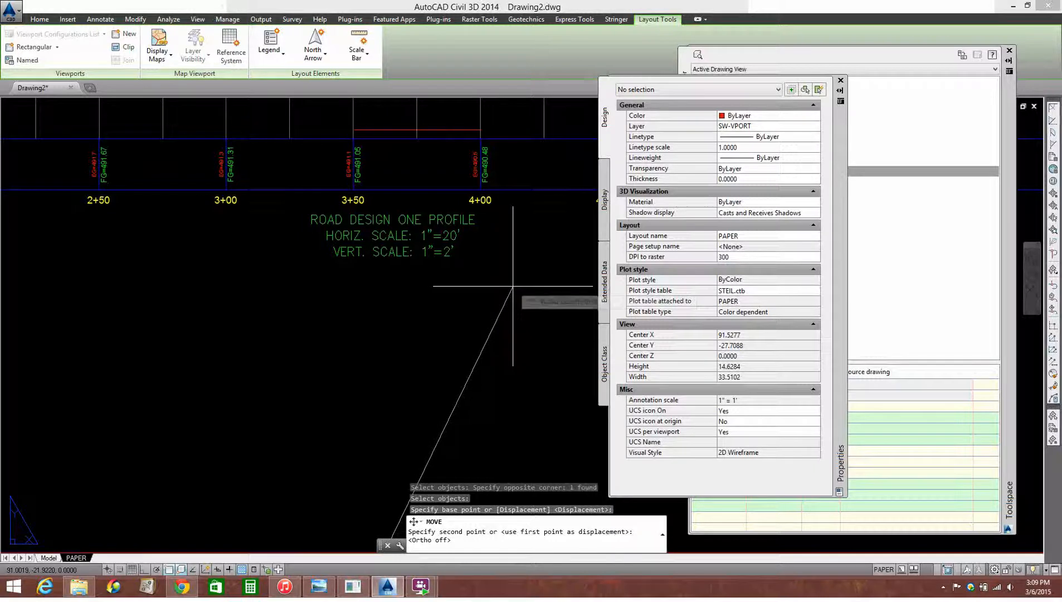
{"action": "left_click", "coordinate": [512, 287]}
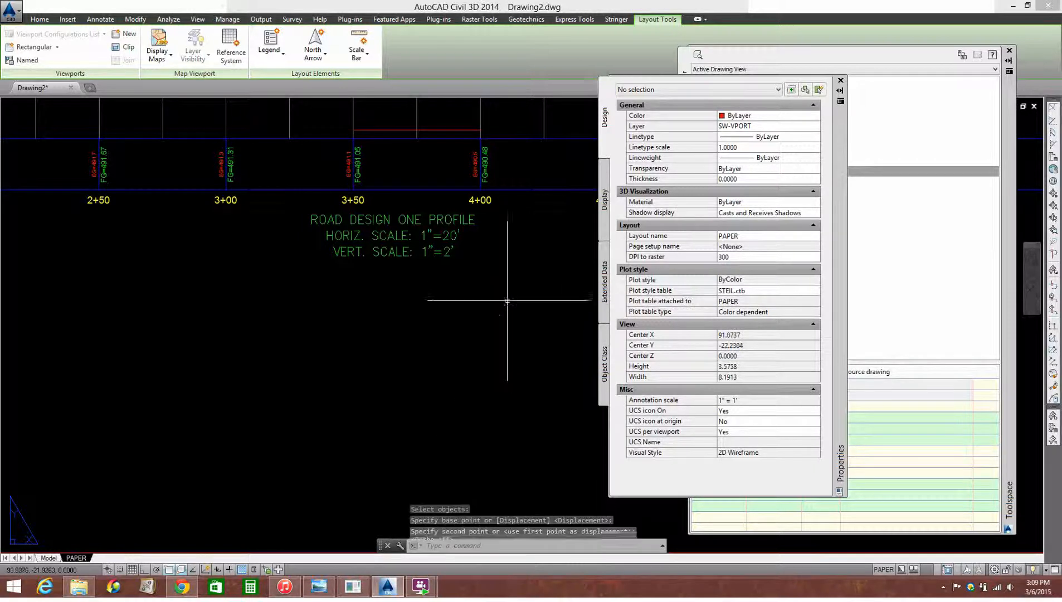
{"action": "type", "text": "c"}
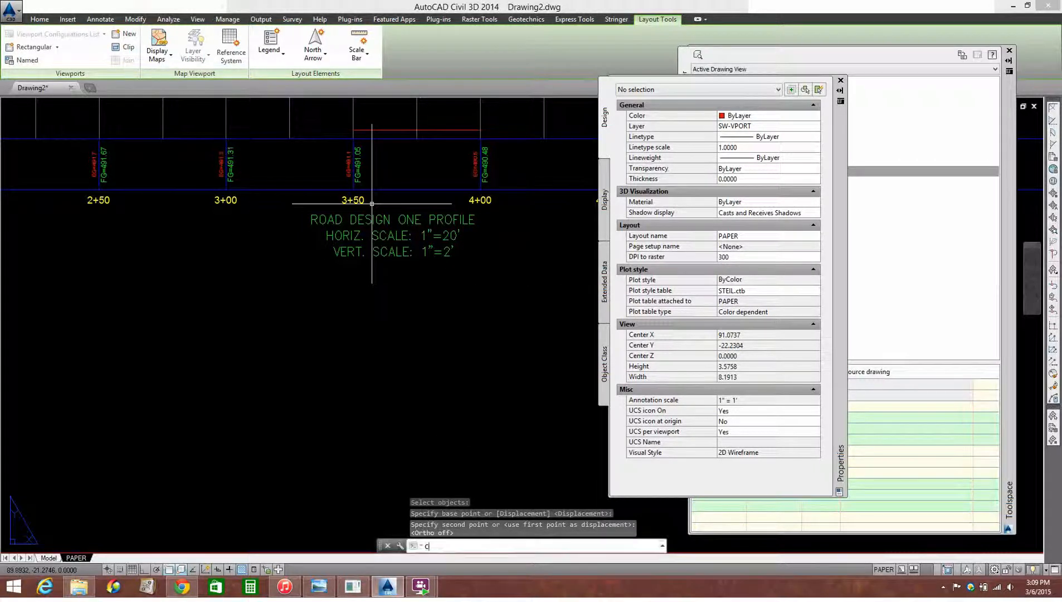
{"action": "type", "text": "t o"}
{"action": "key", "text": "Return"}
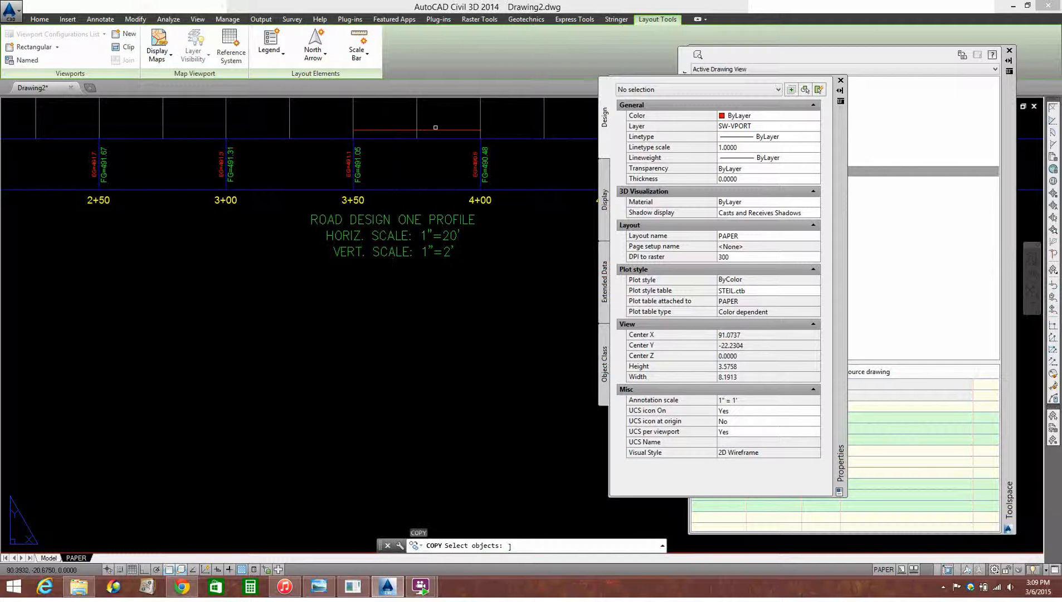
{"action": "key", "text": "Escape"}
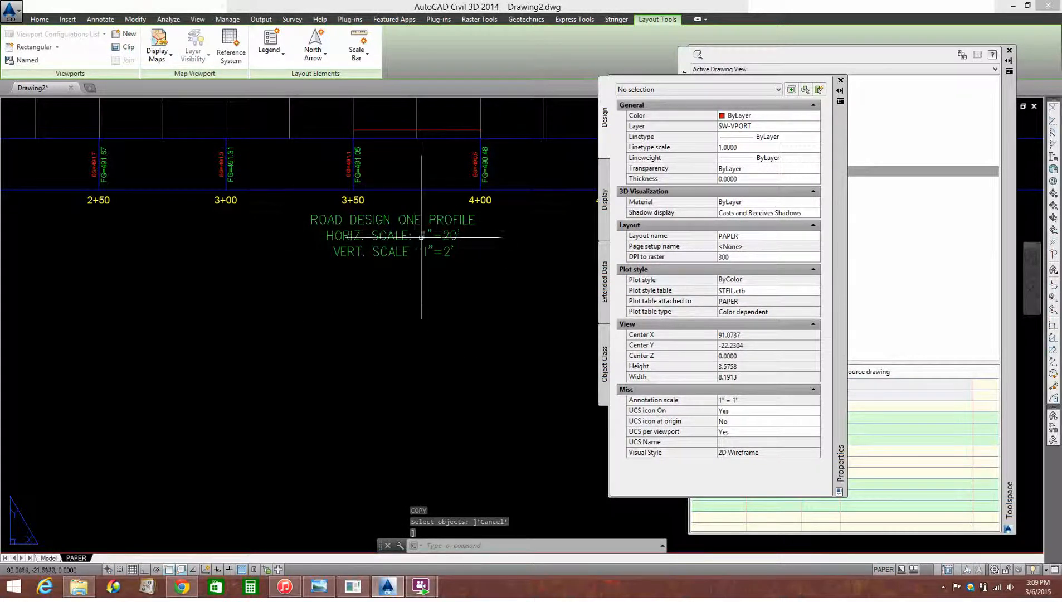
Select the polyline on the profile grid and compare its length with the spacing between stations 3+50 and 4+00
{"action": "scroll", "coordinate": [461, 263], "scroll_direction": "down", "scroll_amount": 2}
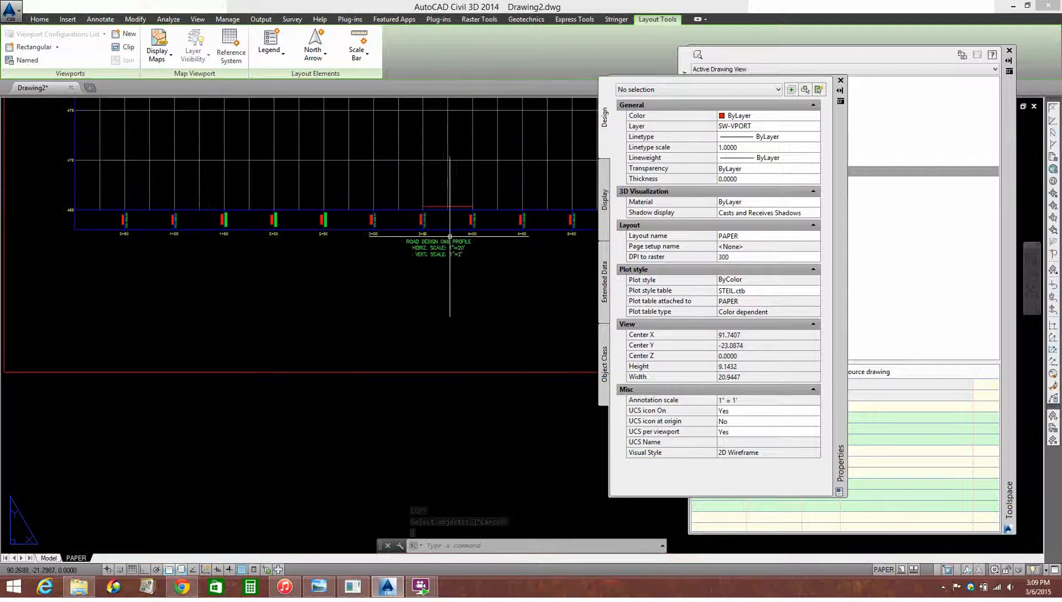
{"action": "scroll", "coordinate": [448, 259], "scroll_direction": "up", "scroll_amount": 1}
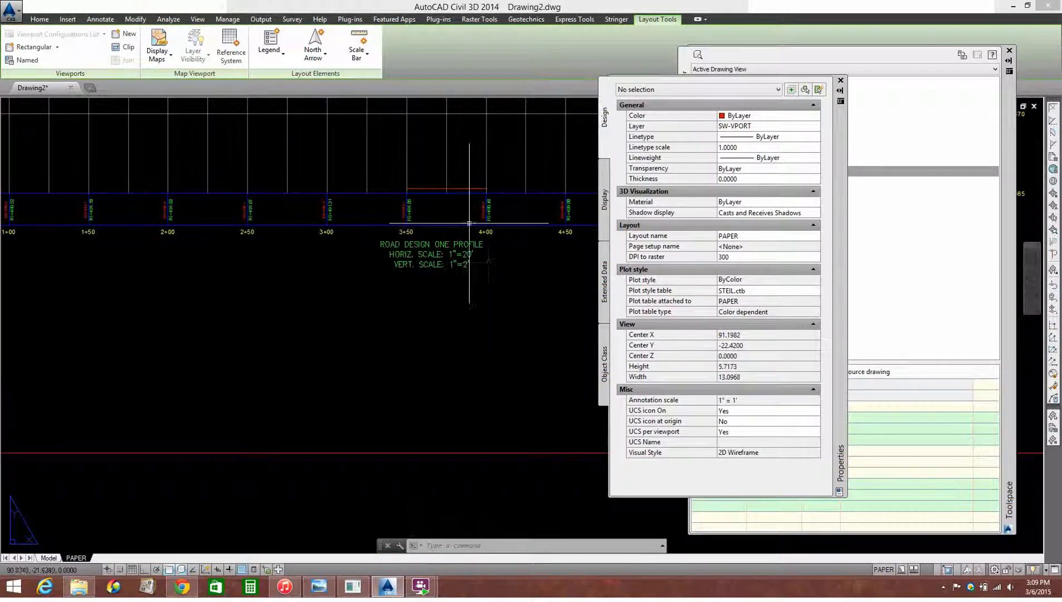
{"action": "scroll", "coordinate": [467, 181], "scroll_direction": "up", "scroll_amount": 1}
{"action": "left_click", "coordinate": [459, 182]}
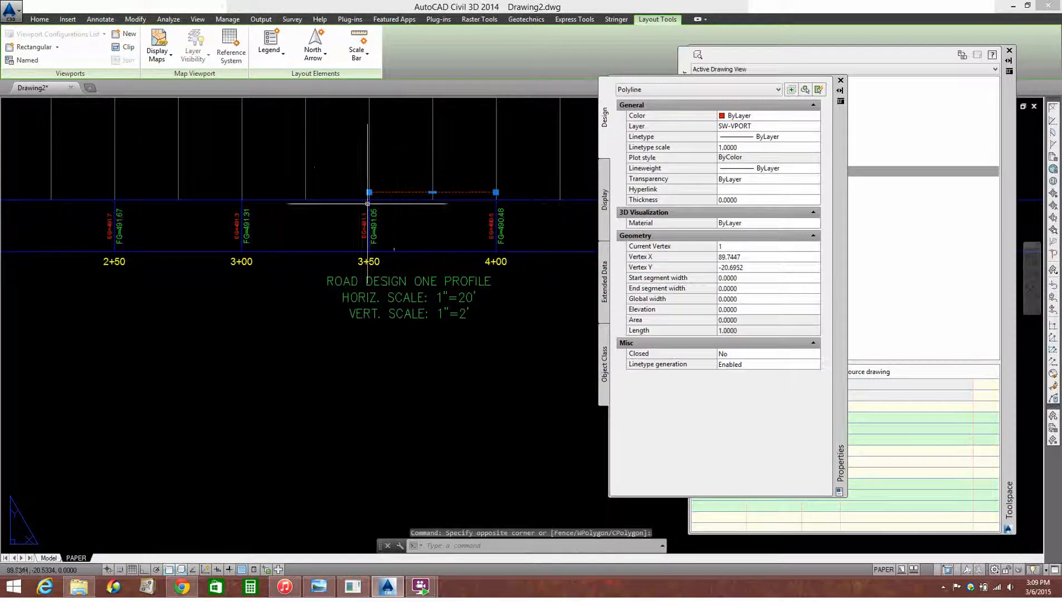
{"action": "scroll", "coordinate": [492, 256], "scroll_direction": "down", "scroll_amount": 1}
{"action": "scroll", "coordinate": [492, 256], "scroll_direction": "down", "scroll_amount": 1}
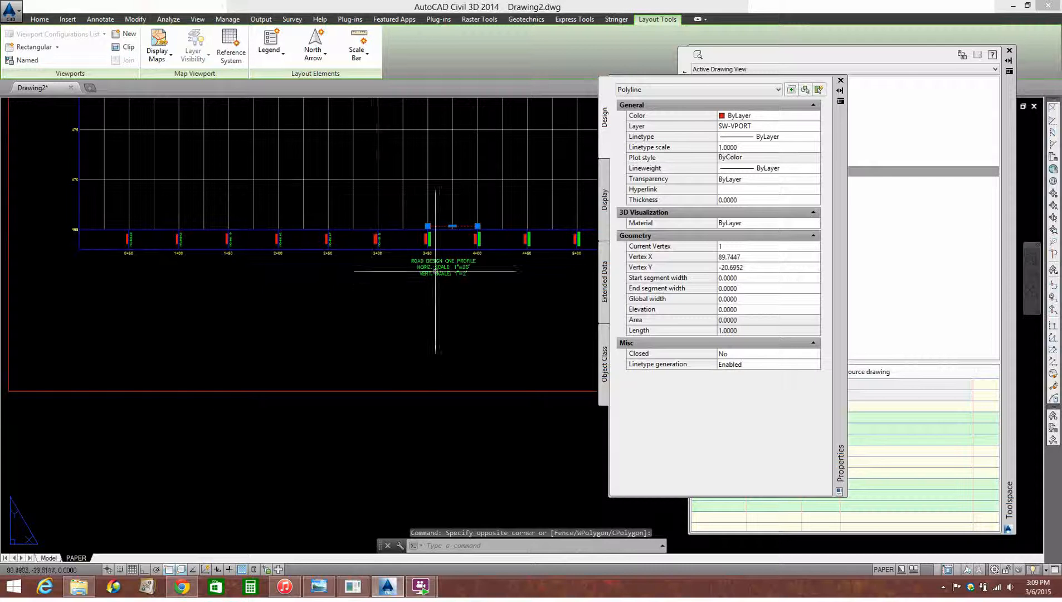
Move the 1-unit polyline from the 1" = 50' viewport onto the 1" = 20' profile grid's lower edge, starting at station 4+00
{"action": "scroll", "coordinate": [461, 219], "scroll_direction": "up", "scroll_amount": 1}
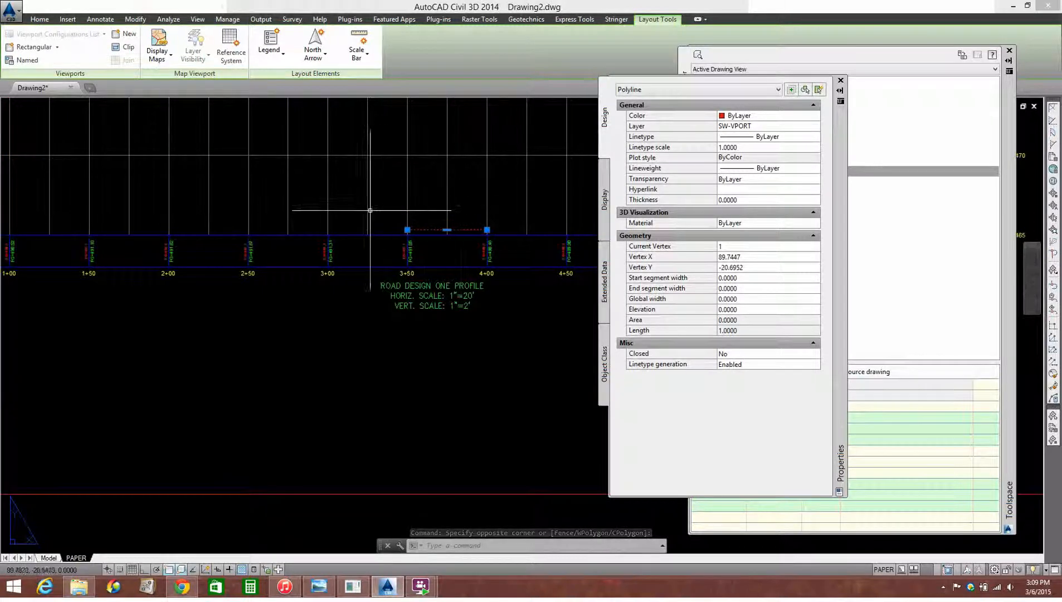
{"action": "scroll", "coordinate": [447, 257], "scroll_direction": "down", "scroll_amount": 2}
{"action": "scroll", "coordinate": [444, 252], "scroll_direction": "up", "scroll_amount": 2}
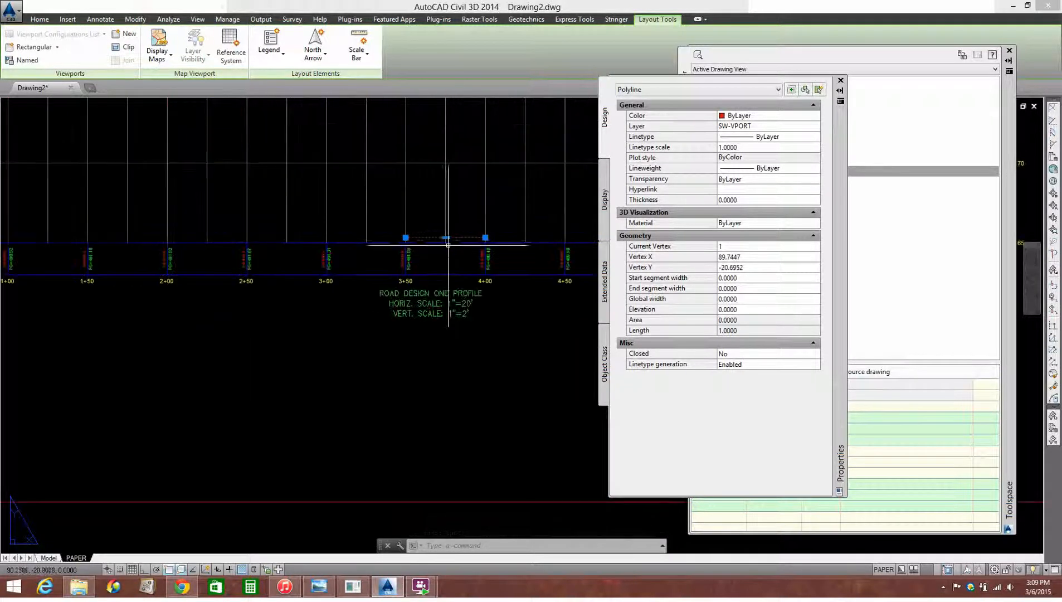
{"action": "type", "text": "m"}
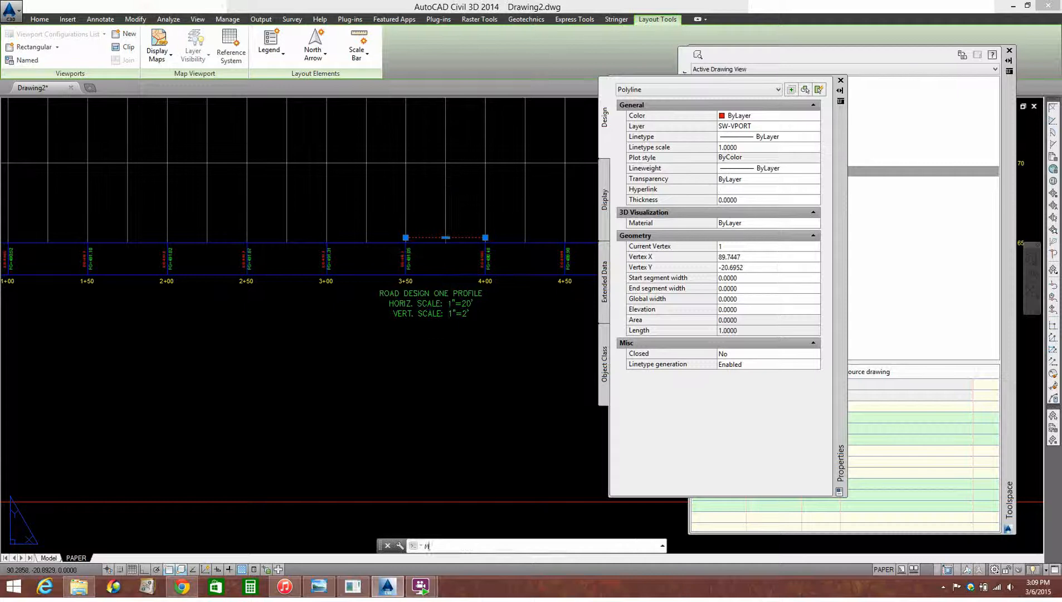
{"action": "key", "text": "Return"}
{"action": "left_click", "coordinate": [493, 382]}
{"action": "scroll", "coordinate": [494, 382], "scroll_direction": "down", "scroll_amount": 3}
{"action": "scroll", "coordinate": [493, 383], "scroll_direction": "down", "scroll_amount": 3}
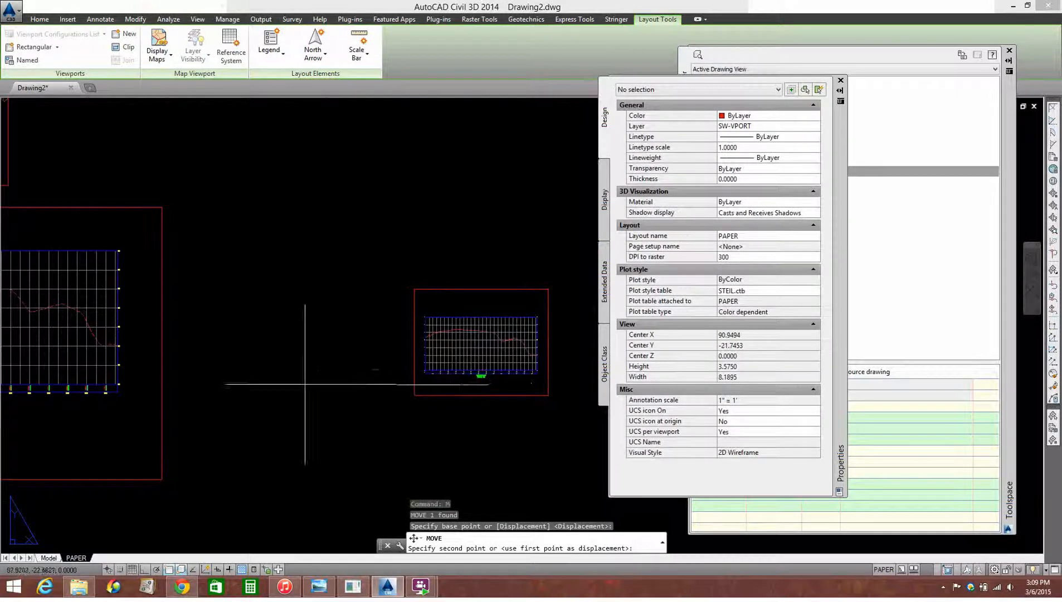
{"action": "scroll", "coordinate": [398, 367], "scroll_direction": "up", "scroll_amount": 5}
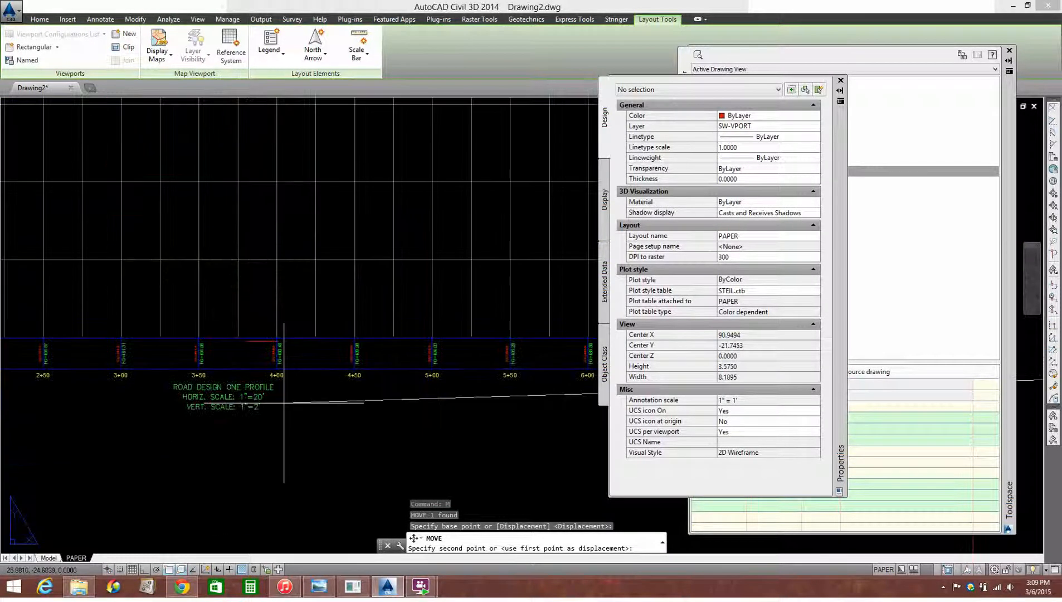
{"action": "scroll", "coordinate": [284, 403], "scroll_direction": "up", "scroll_amount": 3}
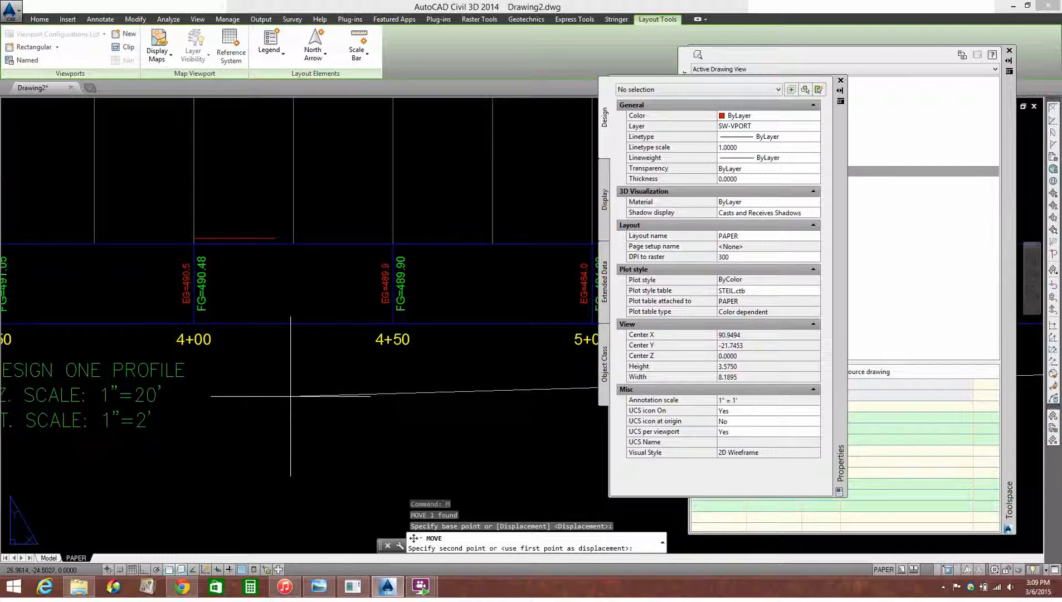
{"action": "left_click", "coordinate": [290, 396]}
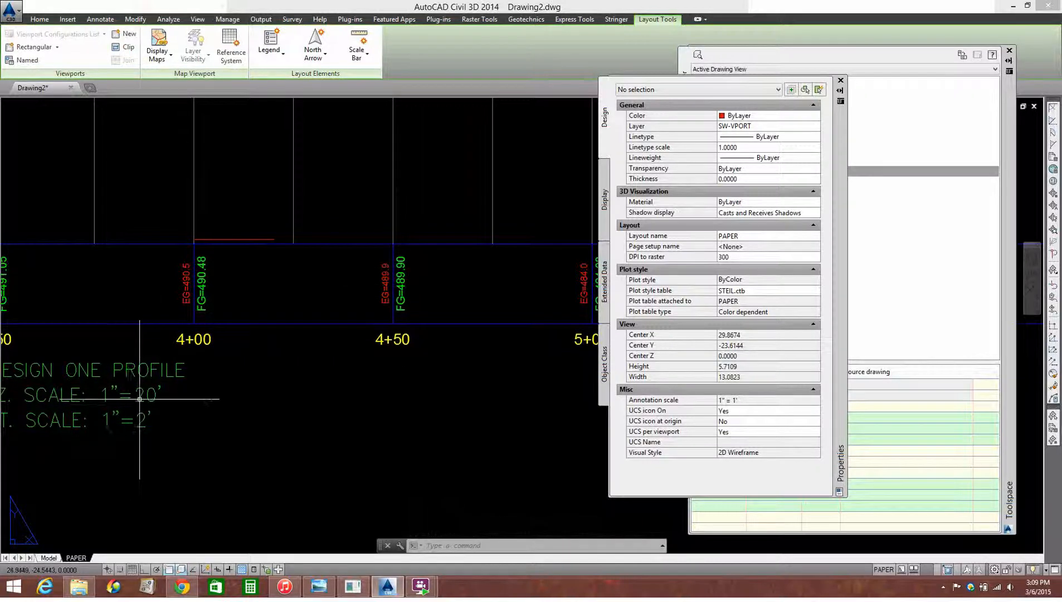
Compare the polyline's length with the spacing between stations 4+00 and 4+50 in the 1" = 20' viewport
{"action": "scroll", "coordinate": [255, 336], "scroll_direction": "down", "scroll_amount": 5}
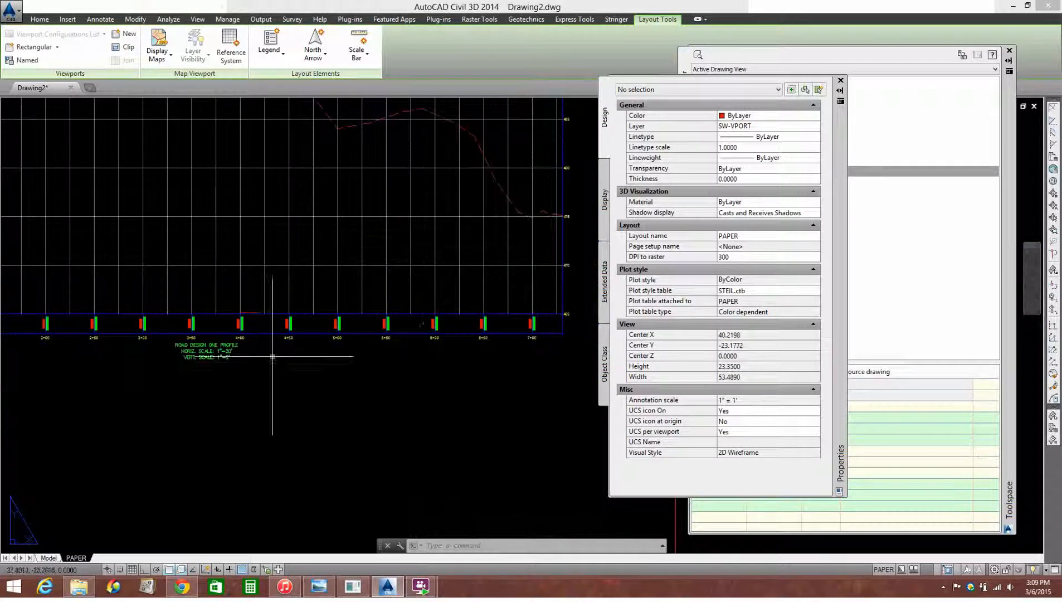
{"action": "scroll", "coordinate": [271, 356], "scroll_direction": "up", "scroll_amount": 2}
{"action": "scroll", "coordinate": [237, 317], "scroll_direction": "up", "scroll_amount": 2}
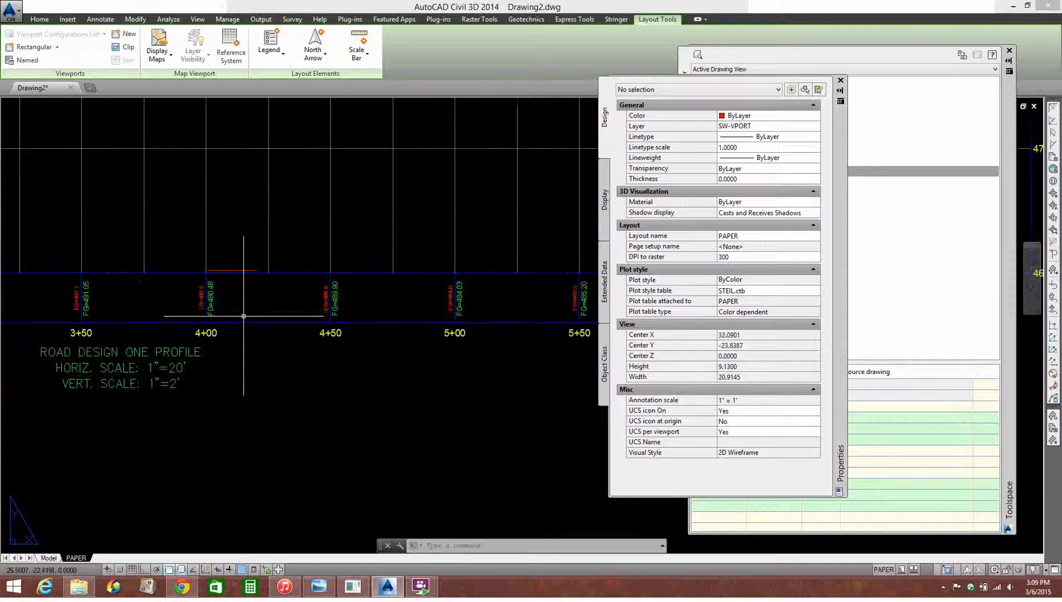
{"action": "scroll", "coordinate": [278, 312], "scroll_direction": "down", "scroll_amount": 7}
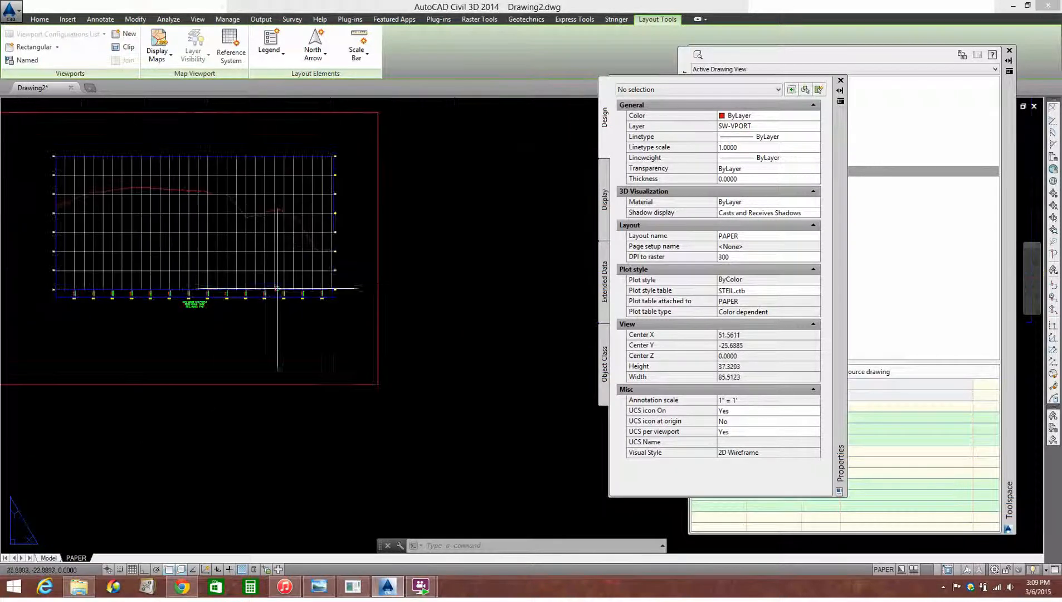